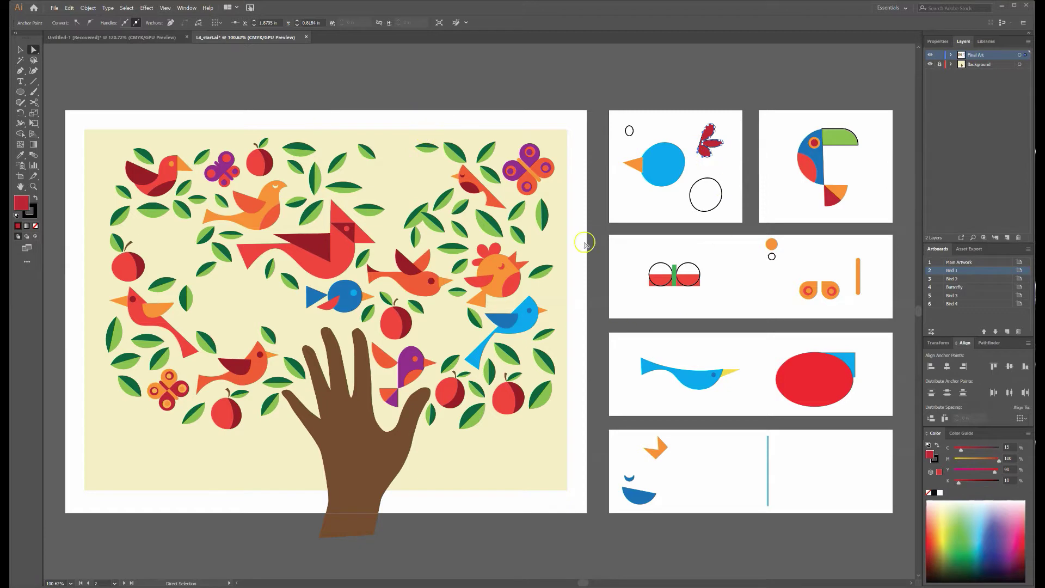
# - Deselect the artwork and turn on Smart Guides
pyautogui.click(617, 89)
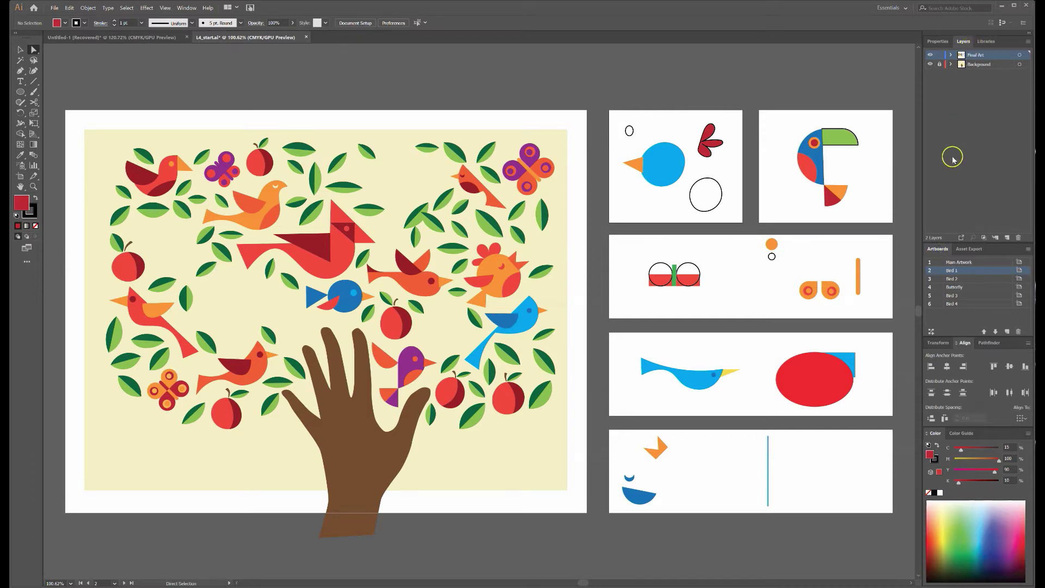
pyautogui.click(183, 8)
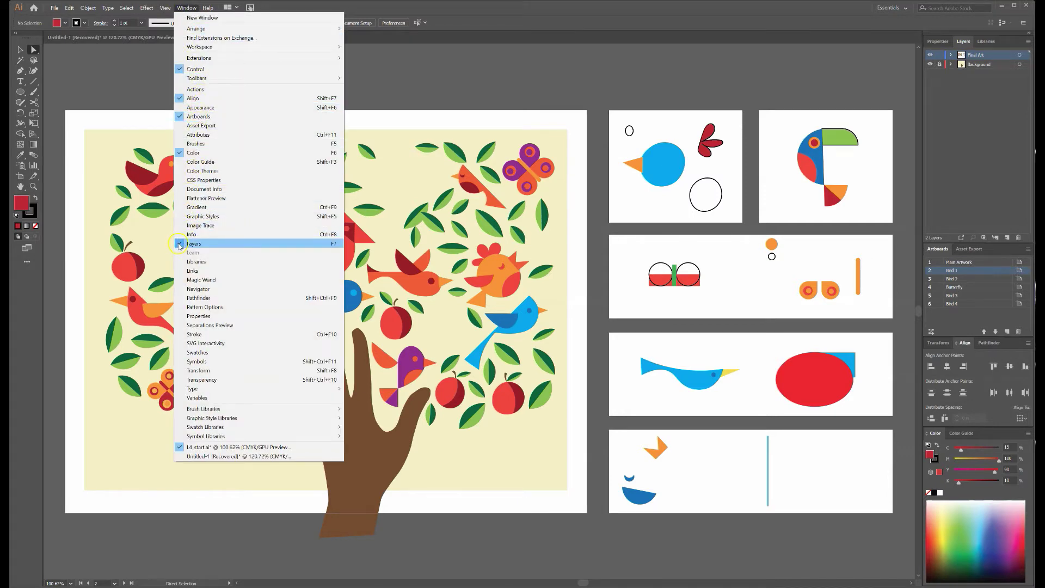
pyautogui.click(140, 46)
pyautogui.click(165, 8)
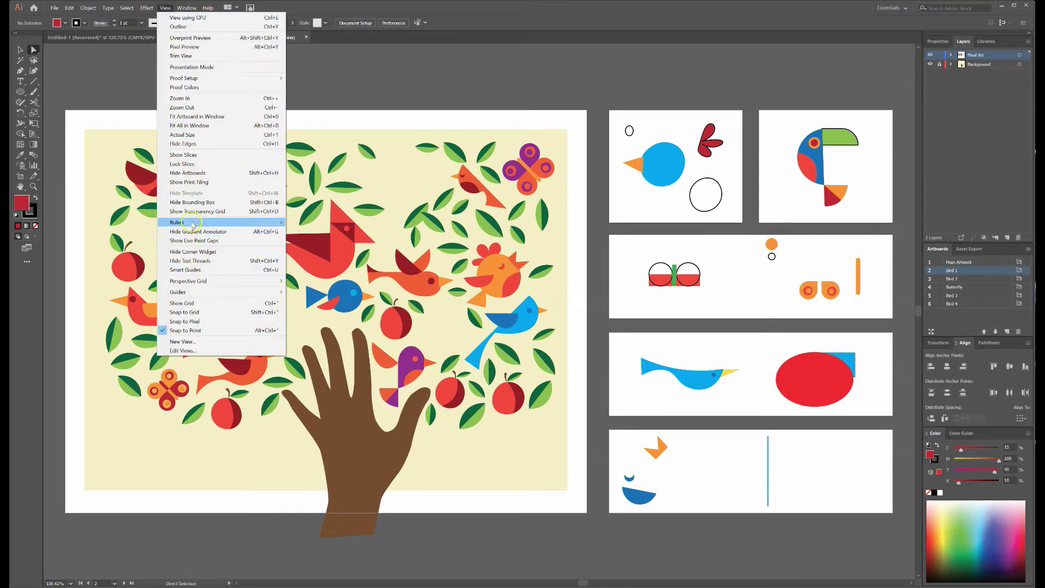
pyautogui.click(164, 270)
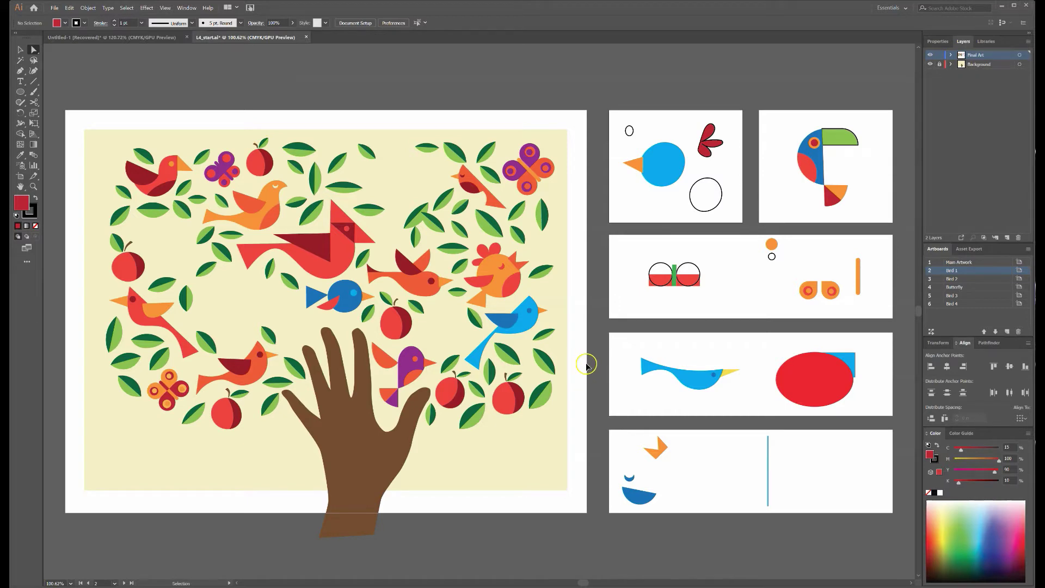
# - Fit all artboards in the window, zoom in and back out to inspect the artwork, and bring up the Bird 1 artboard
pyautogui.hotkey('ctrl', 'alt', '0')
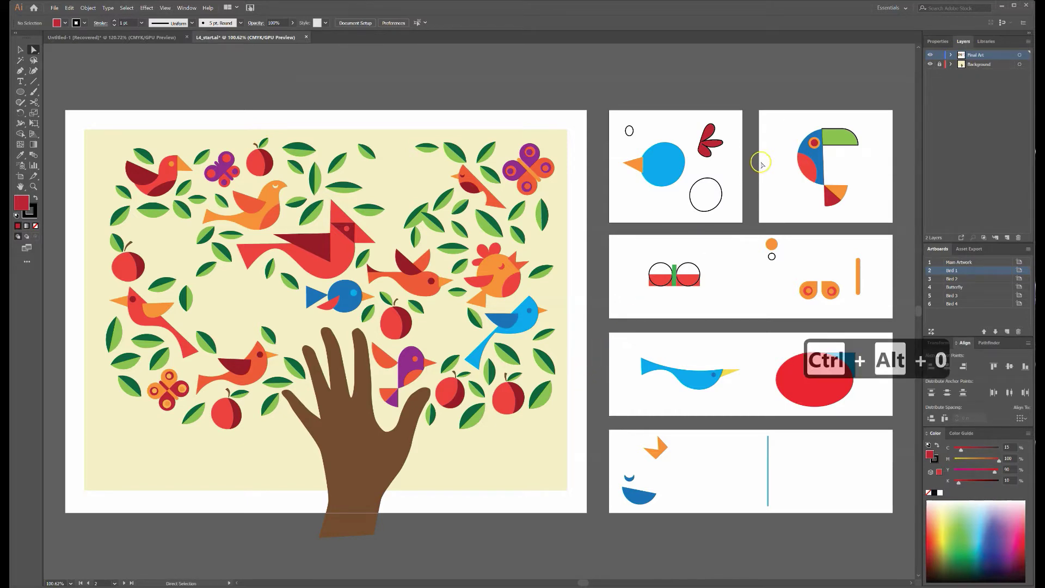
pyautogui.hotkey('ctrl', '=')
pyautogui.hotkey('ctrl', '=')
pyautogui.hotkey('ctrl', '=')
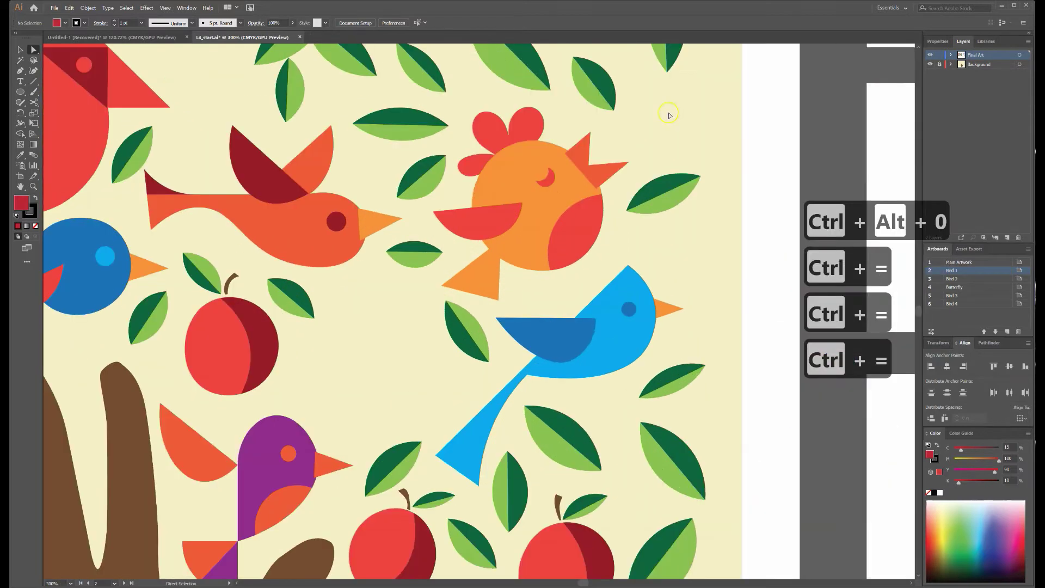
pyautogui.hotkey('ctrl', 'alt', '0')
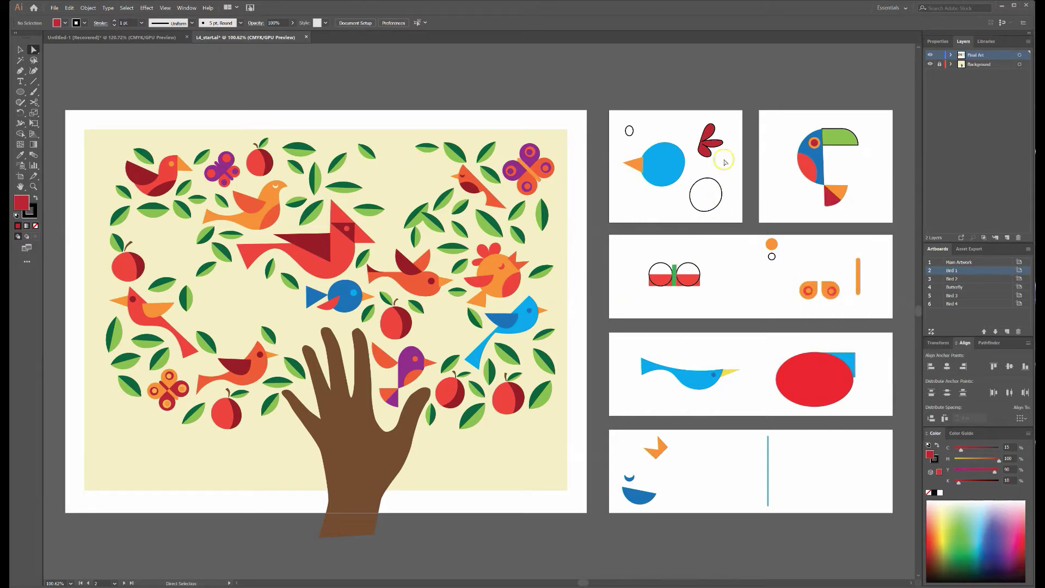
pyautogui.doubleClick(942, 272)
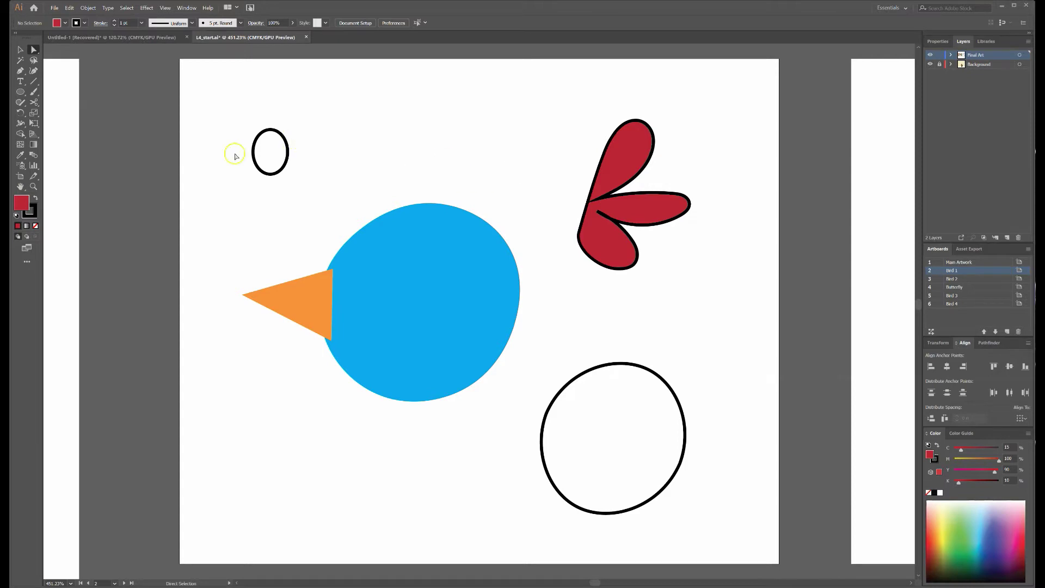
# - Cut the outline of the red three-lobed shape with the Scissors tool at the lower-left anchor point
pyautogui.click(19, 51)
pyautogui.click(612, 162)
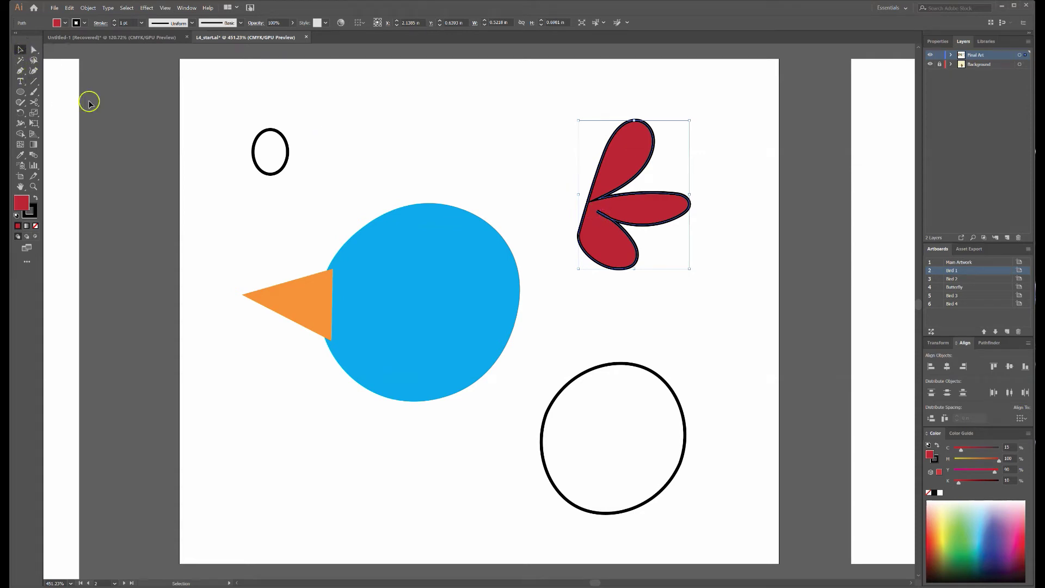
pyautogui.moveTo(34, 103); pyautogui.dragTo(50, 104)
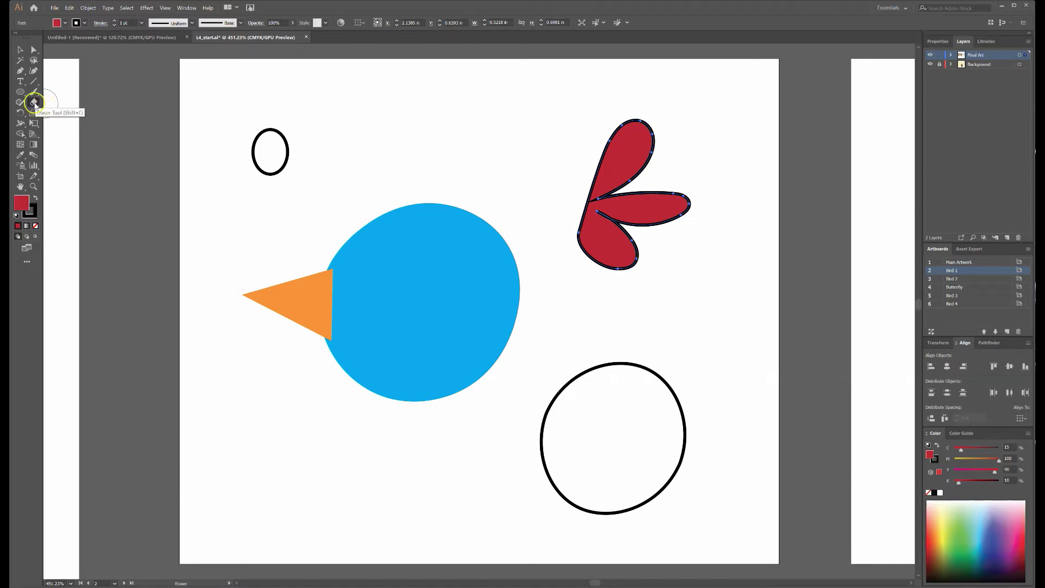
pyautogui.moveTo(36, 104); pyautogui.dragTo(34, 105)
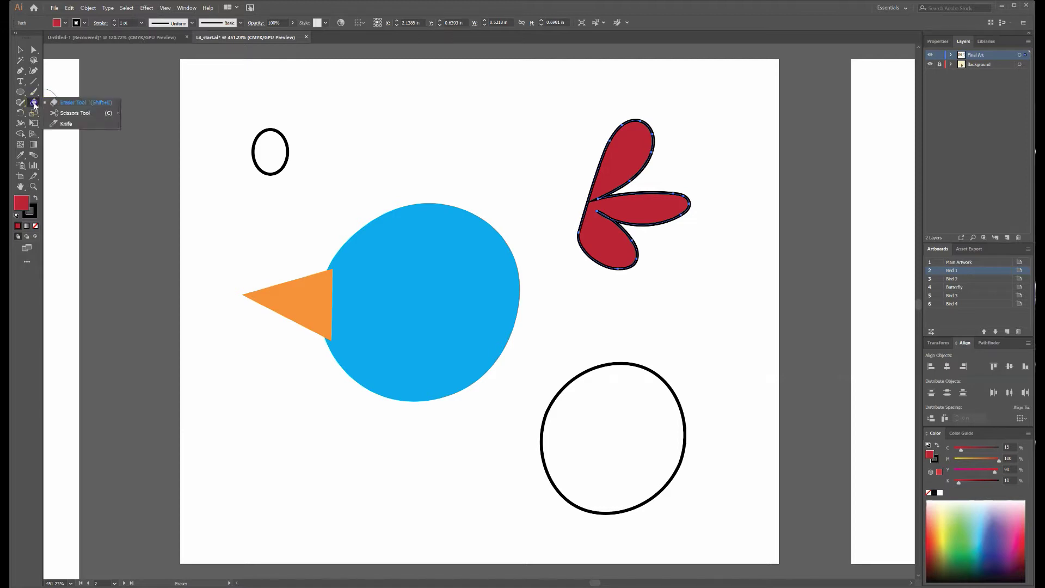
pyautogui.click(63, 116)
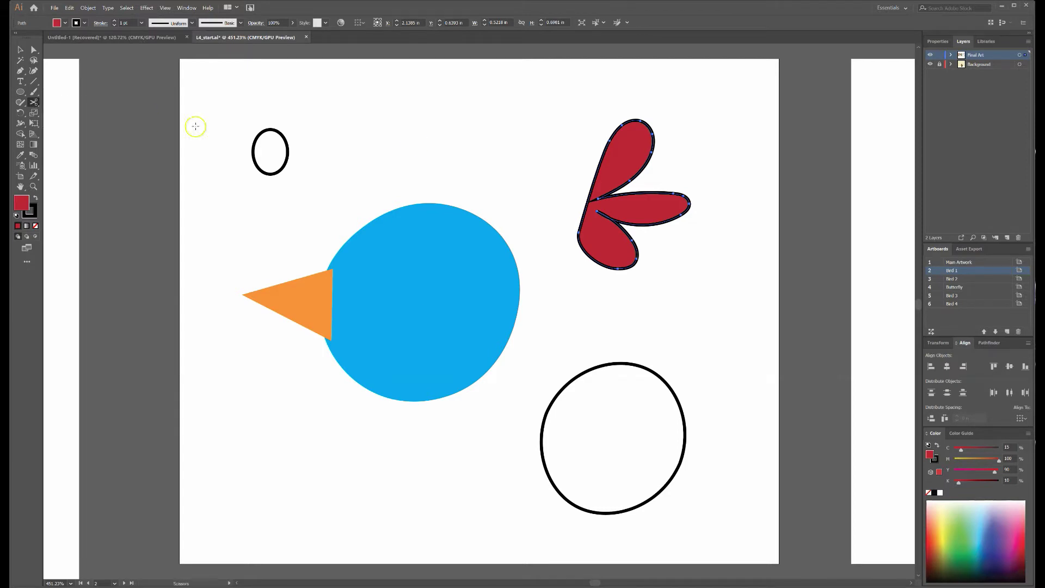
pyautogui.click(583, 241)
pyautogui.hotkey('ctrl', '=')
pyautogui.hotkey('ctrl', '=')
pyautogui.hotkey('ctrl', '=')
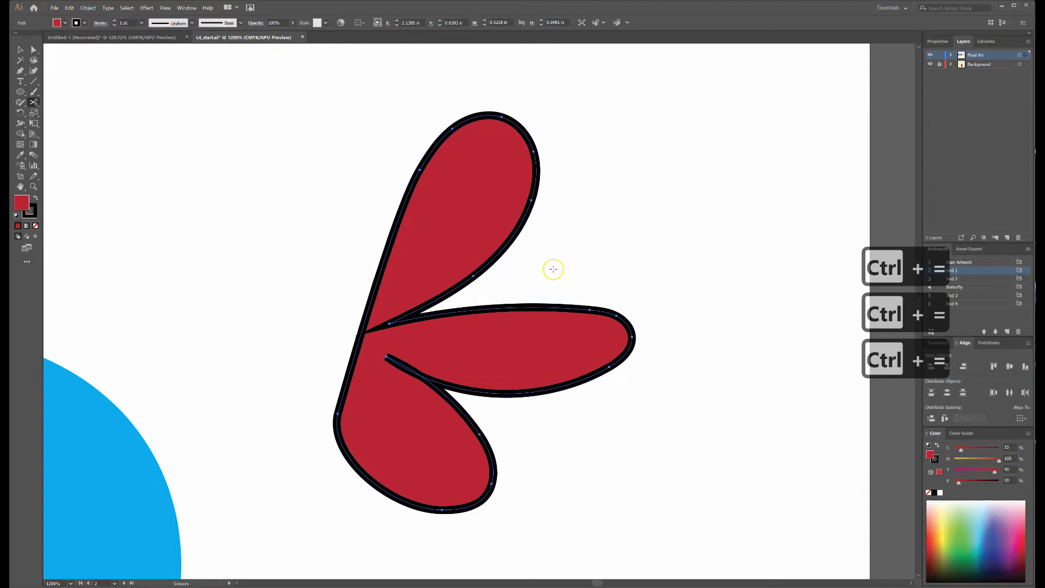
pyautogui.press('space')
pyautogui.moveTo(492, 296); pyautogui.dragTo(539, 220)
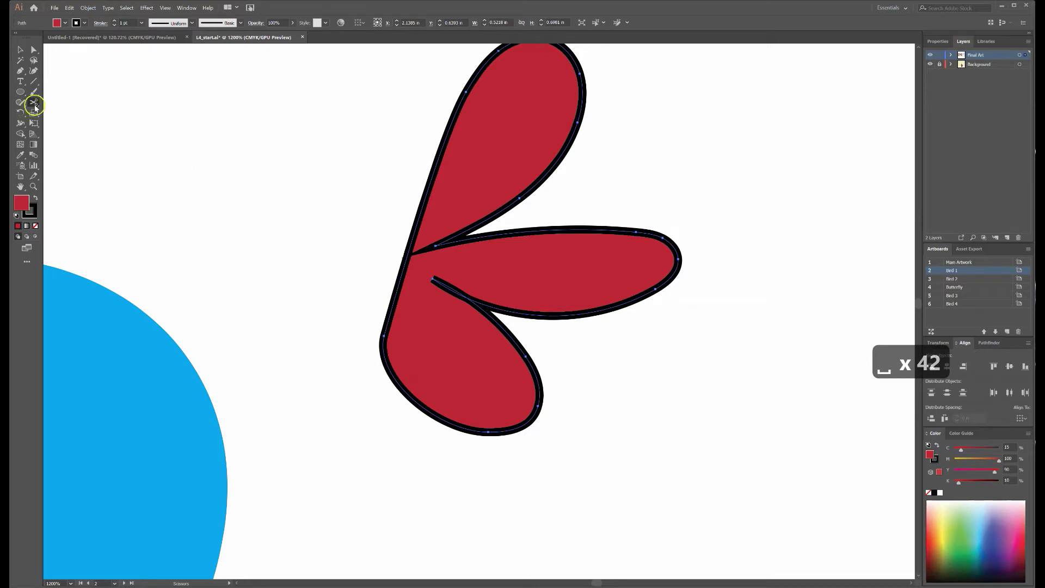
pyautogui.click(384, 335)
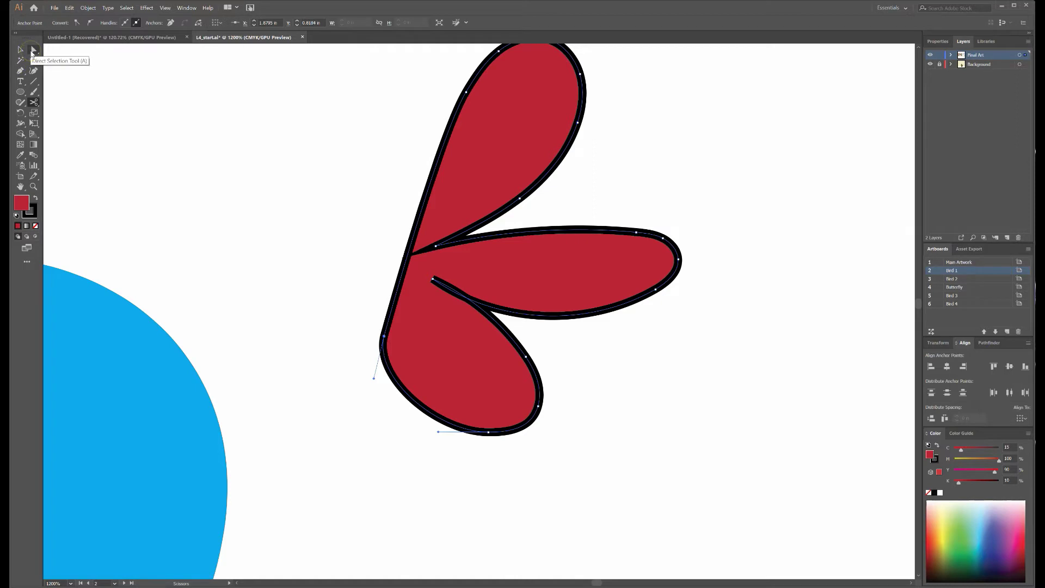
# - Turn off Smart Guides and pull the upper cut endpoint of the red shape up and to the left with Direct Selection
pyautogui.click(32, 51)
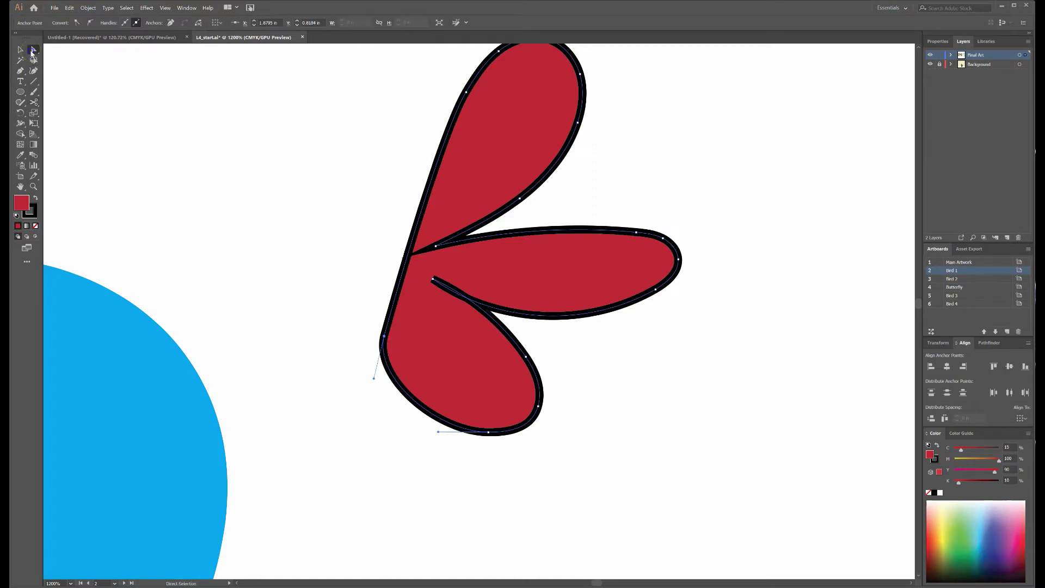
pyautogui.click(165, 7)
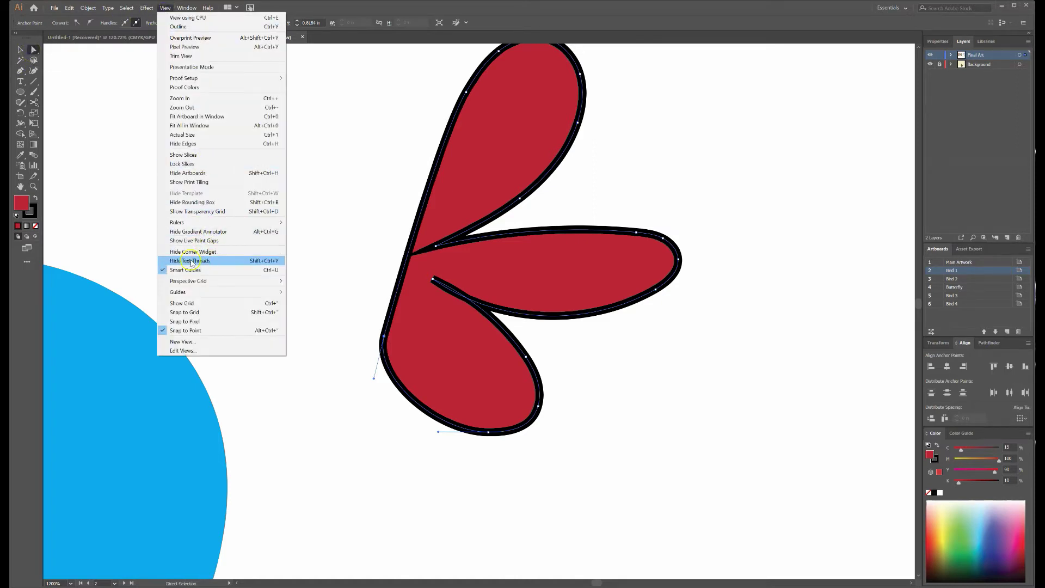
pyautogui.click(163, 271)
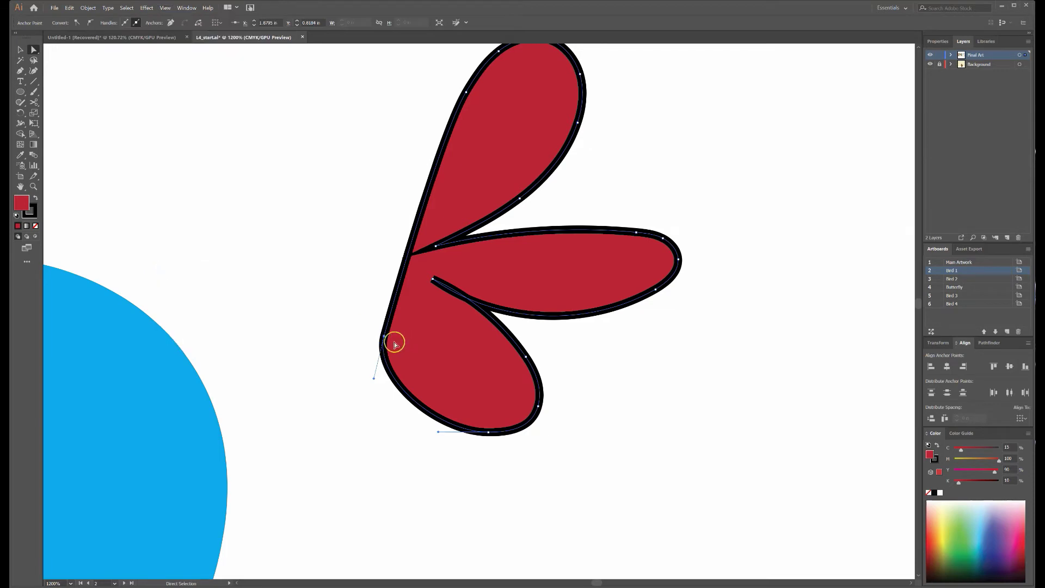
pyautogui.moveTo(383, 337); pyautogui.dragTo(325, 156)
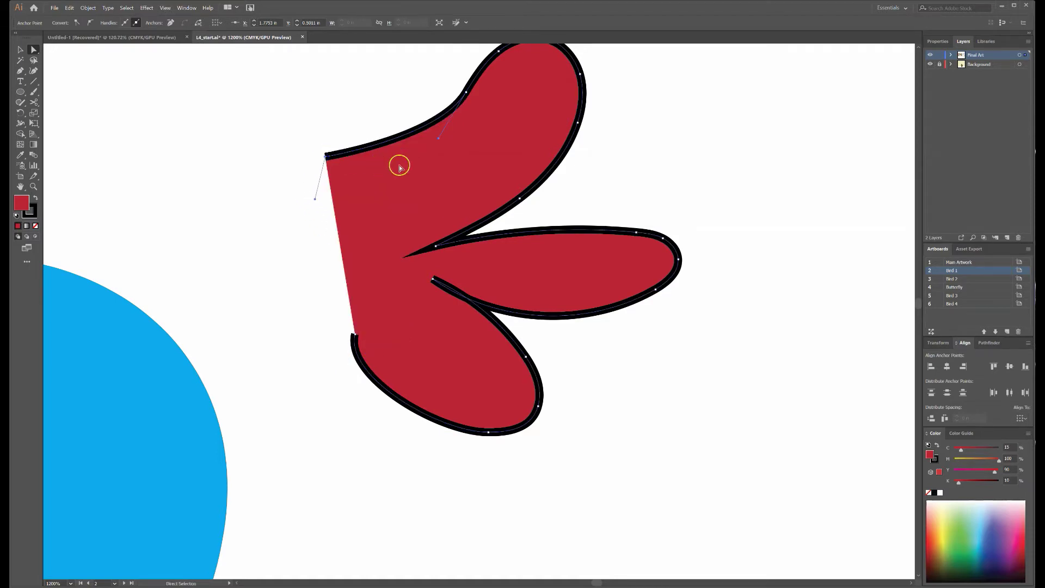
# - Move the red shape's lower cut endpoint to the left and angle its handle inward along the lower lobe
pyautogui.click(344, 333)
pyautogui.click(351, 336)
pyautogui.moveTo(348, 337); pyautogui.dragTo(338, 335)
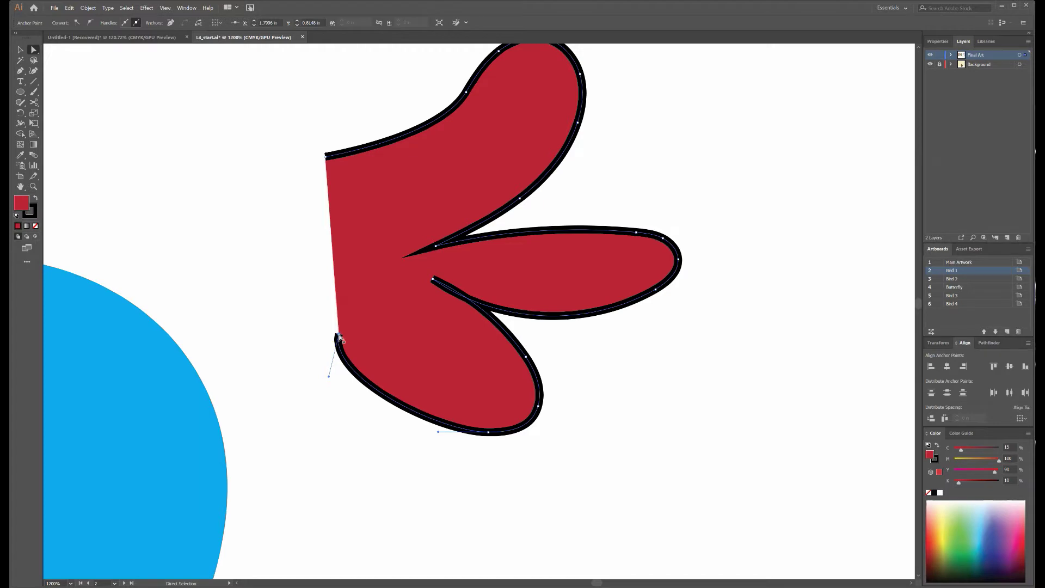
pyautogui.moveTo(338, 337); pyautogui.dragTo(308, 327)
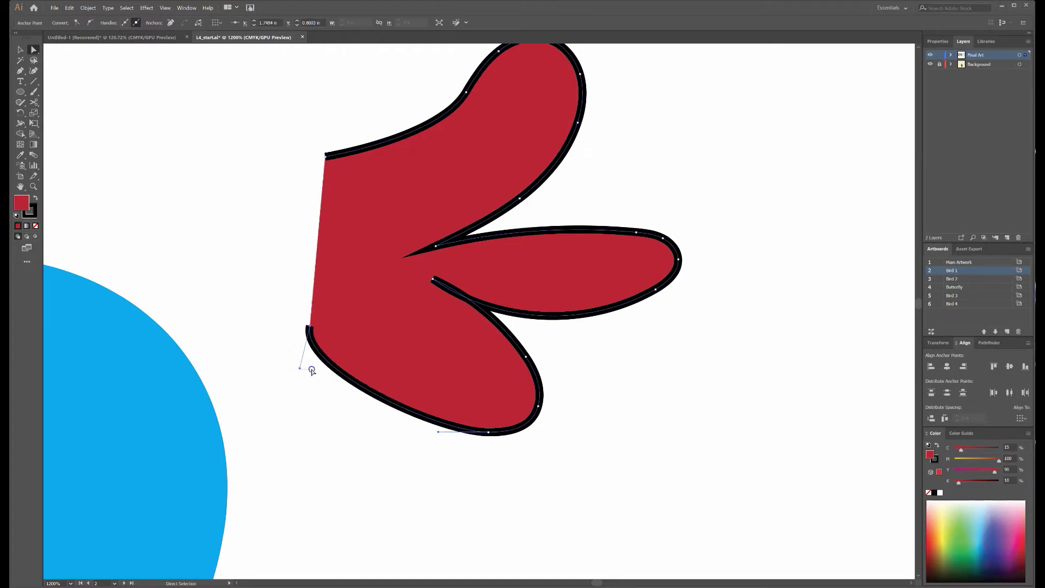
pyautogui.click(337, 370)
pyautogui.moveTo(299, 371); pyautogui.dragTo(350, 388)
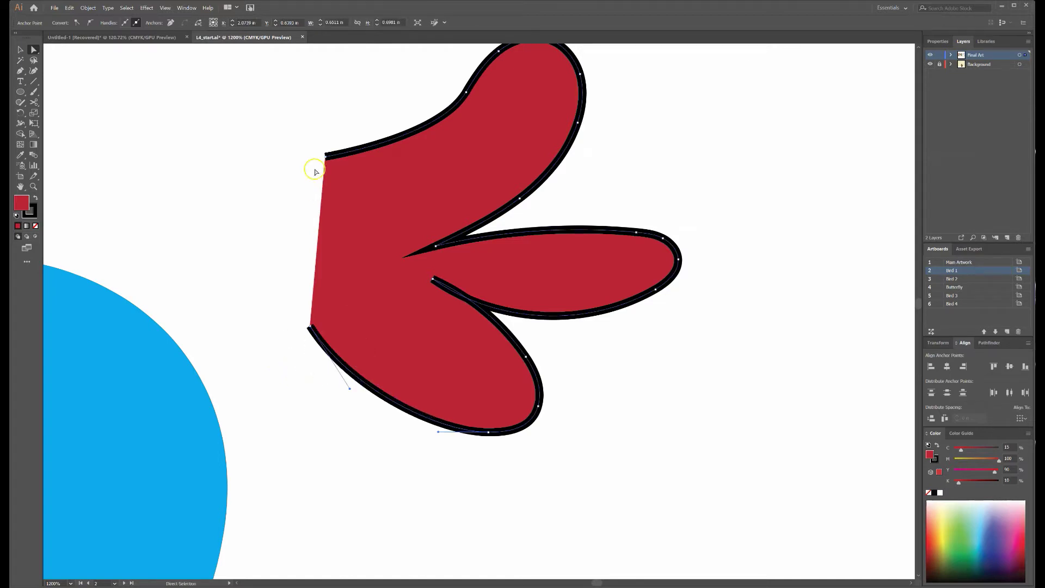
# - Move the red shape's upper open endpoint slightly downward and deselect the path
pyautogui.click(326, 157)
pyautogui.moveTo(325, 157); pyautogui.dragTo(325, 188)
pyautogui.click(312, 190)
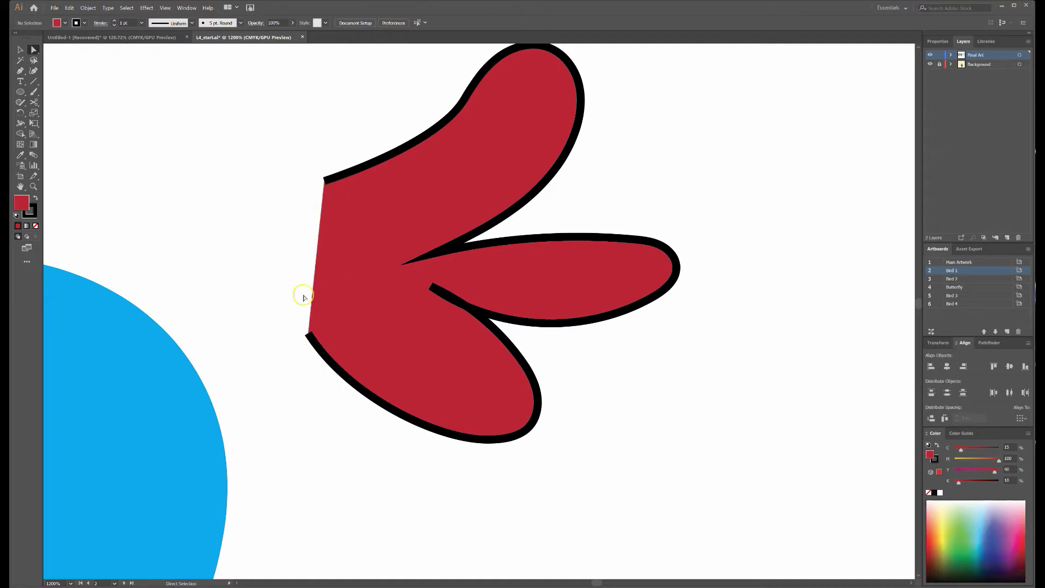
pyautogui.click(325, 181)
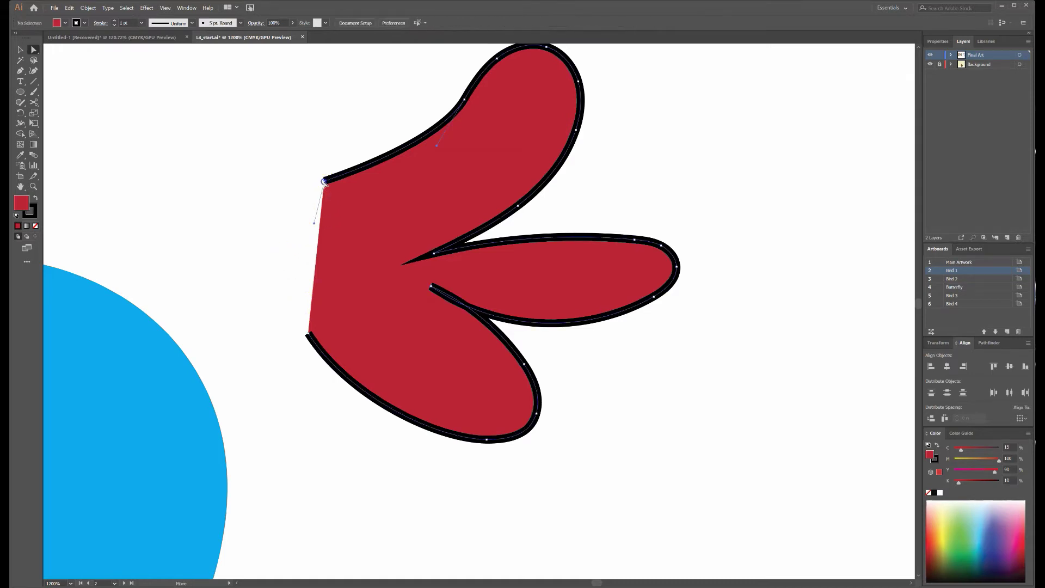
pyautogui.click(324, 181)
pyautogui.click(325, 183)
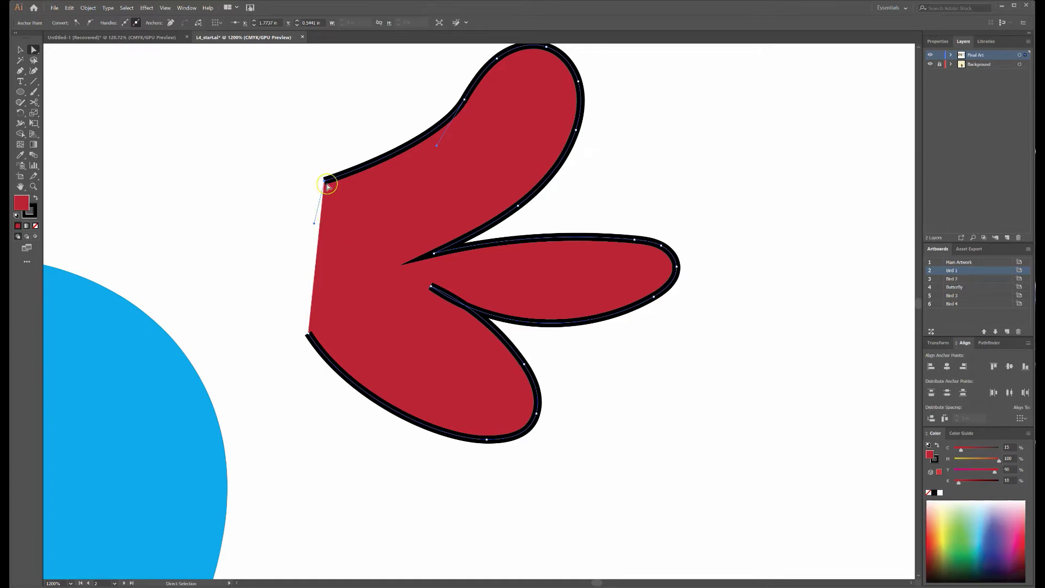
pyautogui.press('ctrl')
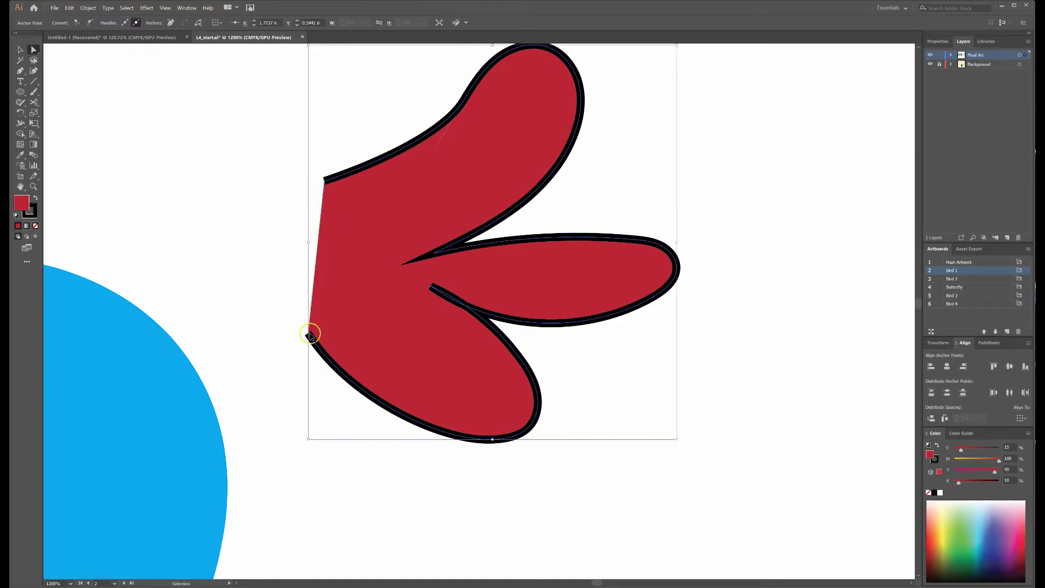
pyautogui.keyDown('ctrl'); pyautogui.click(344, 339); pyautogui.keyUp('ctrl')
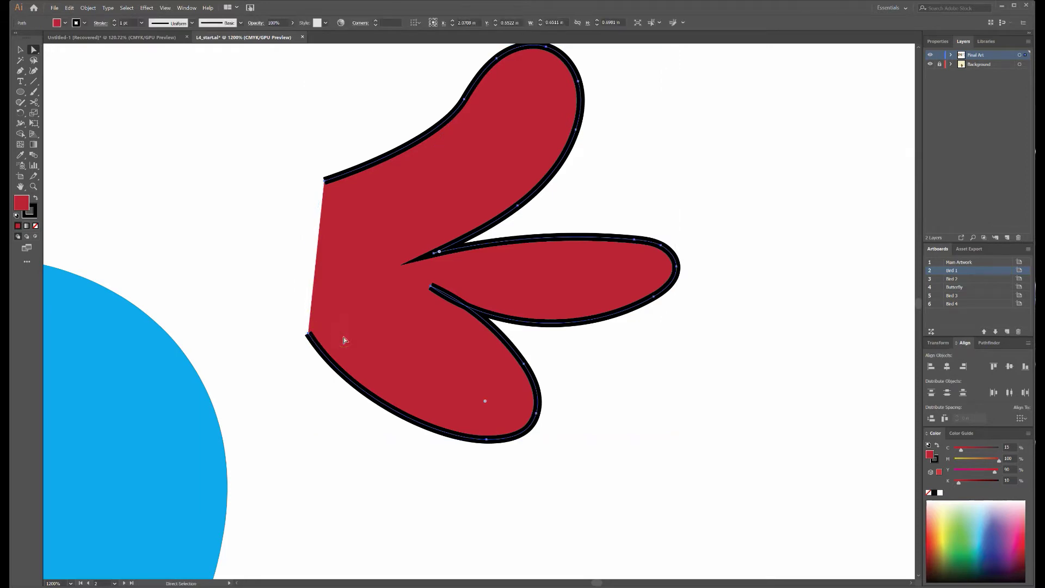
pyautogui.click(286, 312)
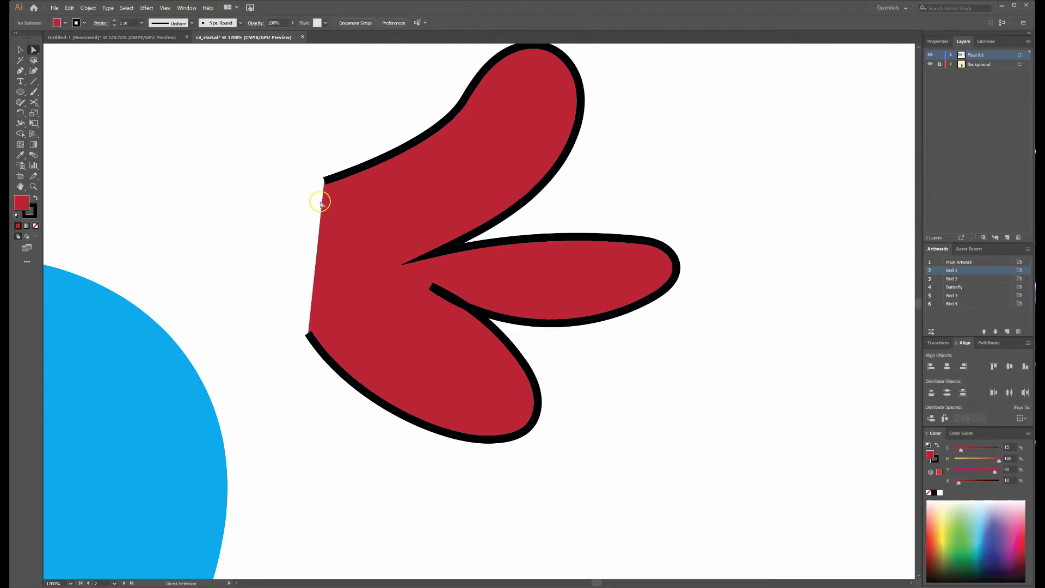
# - Select both open endpoints of the red shape, join them, and undo the join
pyautogui.click(325, 182)
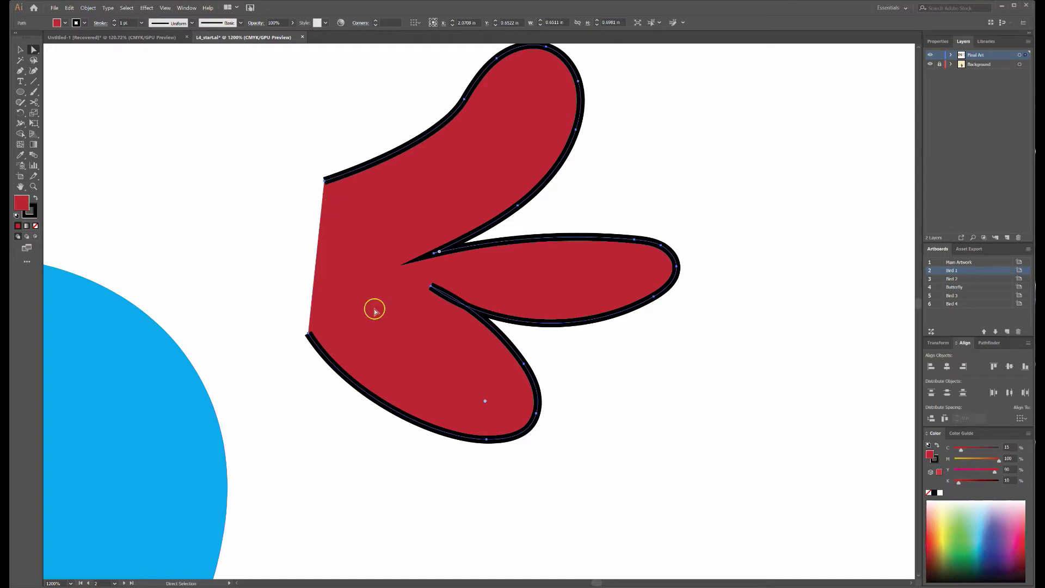
pyautogui.click(324, 182)
pyautogui.click(325, 181)
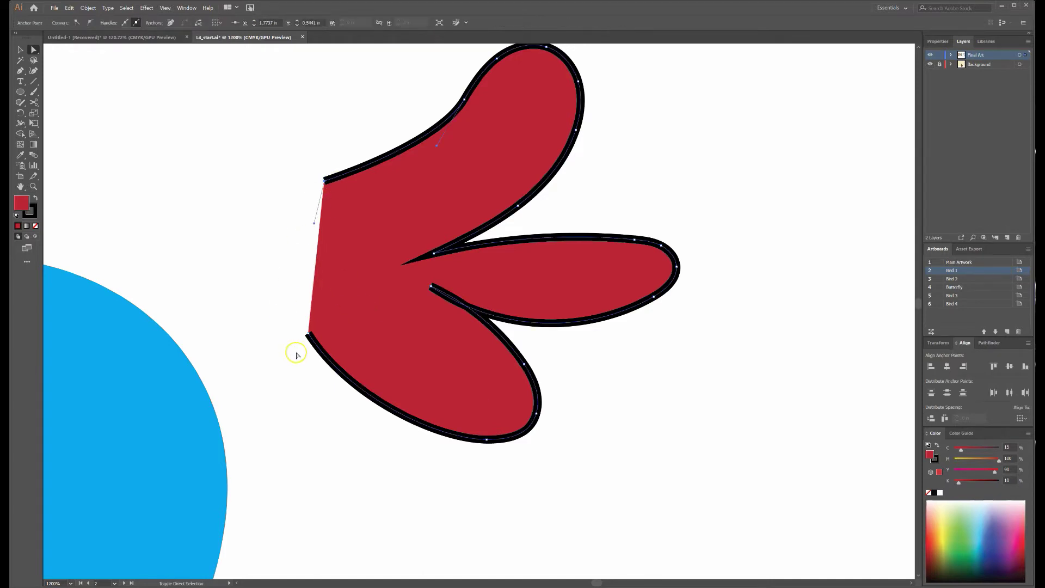
pyautogui.click(308, 334)
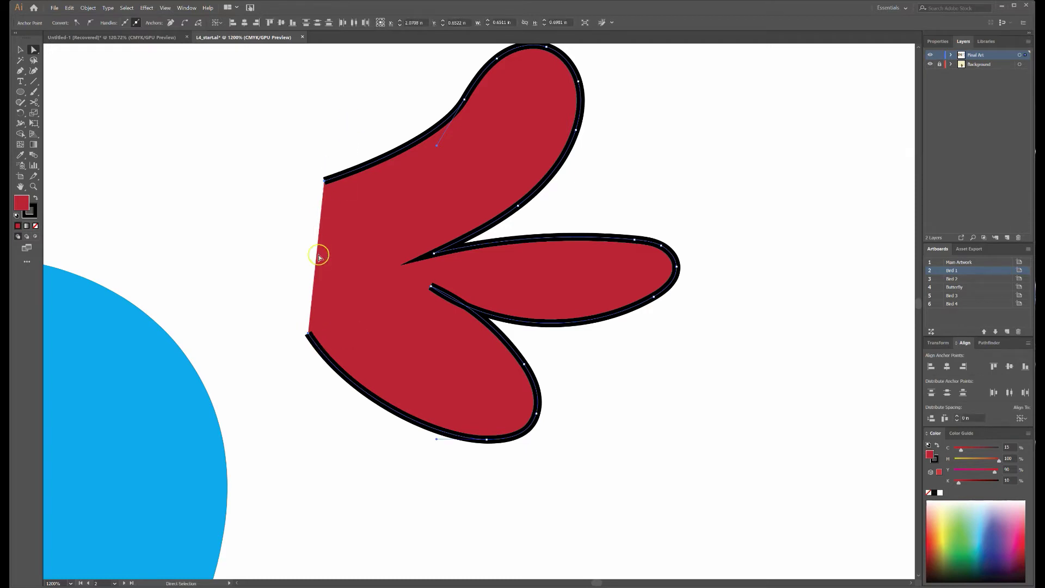
pyautogui.rightClick(308, 332)
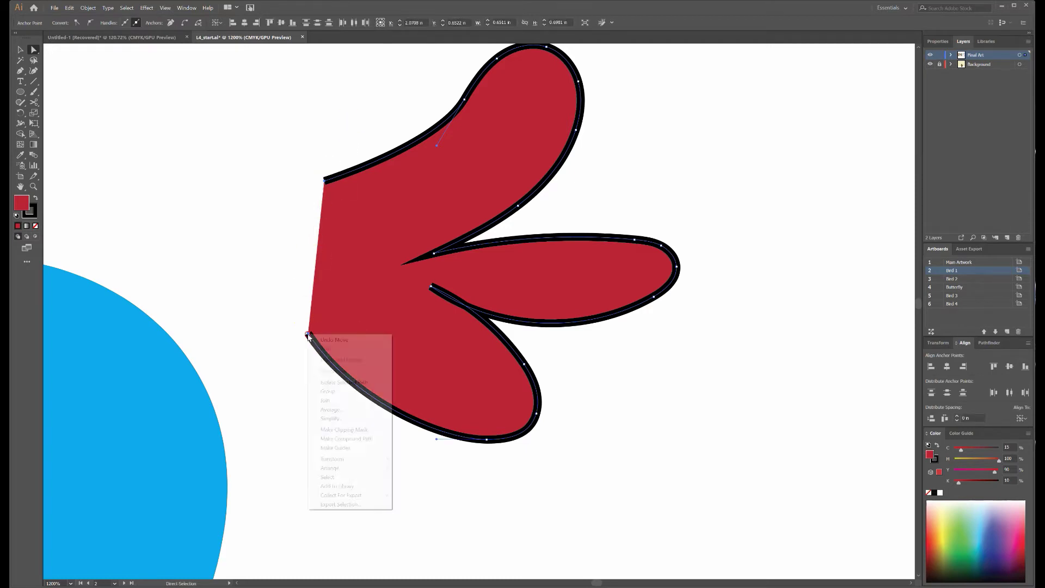
pyautogui.click(344, 400)
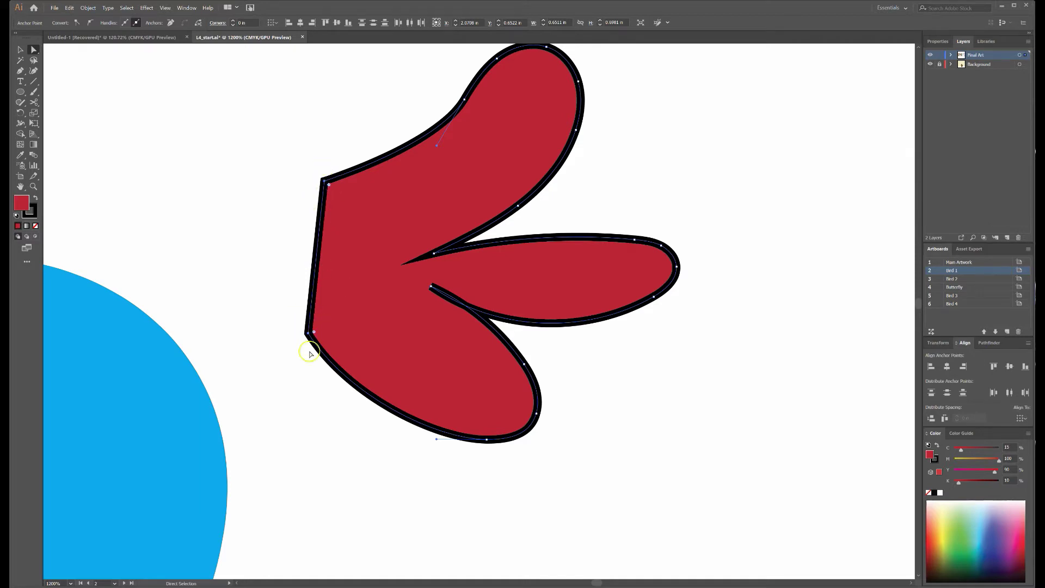
pyautogui.hotkey('ctrl', 'z')
# - Undo the join, reselect both open endpoints of the red shape, and join them with a straight segment
pyautogui.click(305, 326)
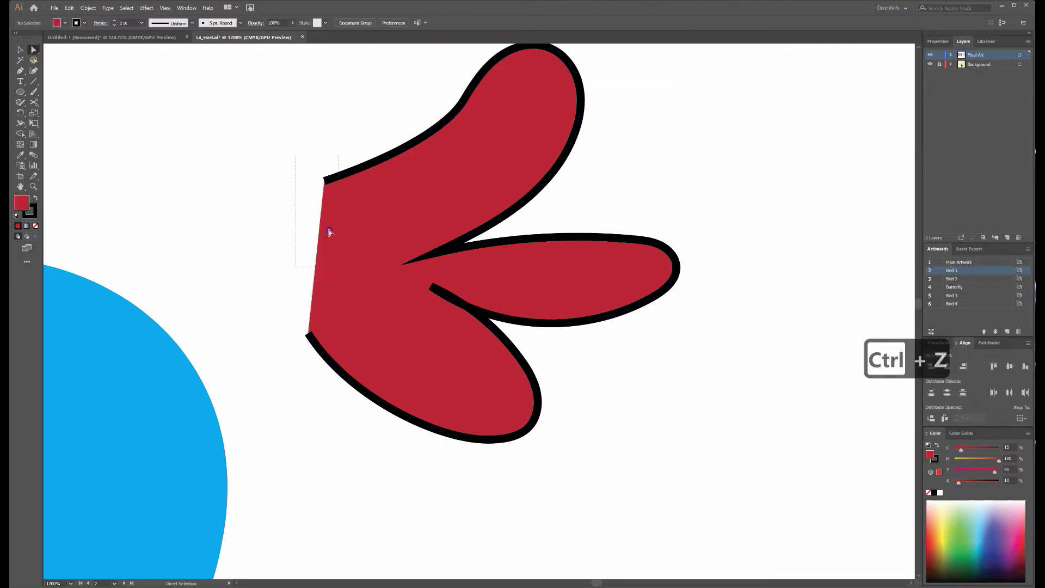
pyautogui.click(334, 359)
pyautogui.click(301, 330)
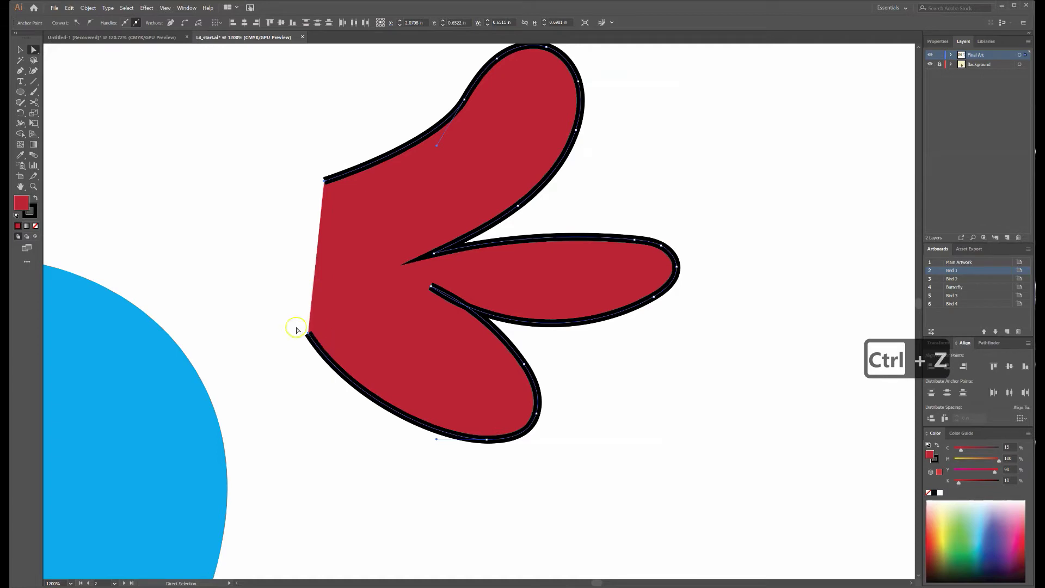
pyautogui.click(326, 180)
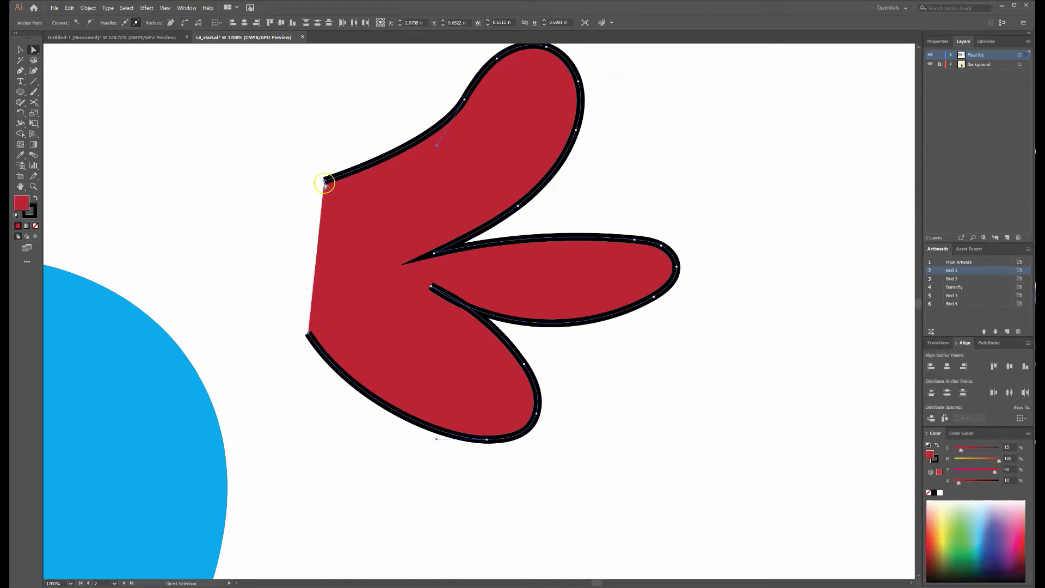
pyautogui.rightClick(326, 186)
pyautogui.moveTo(343, 327)
pyautogui.click(342, 249)
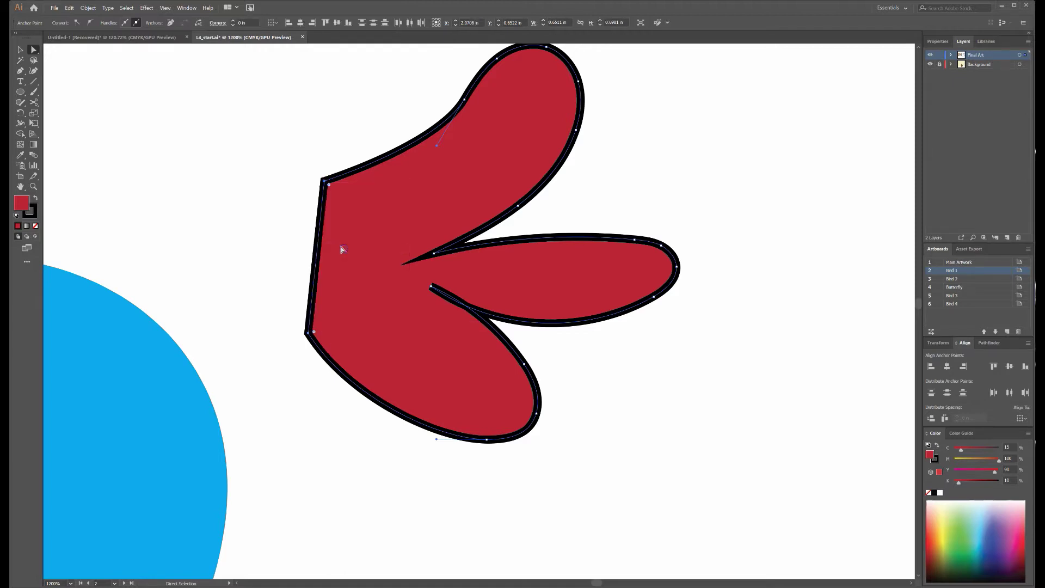
# - Select the whole red shape and apply the blue body's fill and stroke appearance to it with the Eyedropper
pyautogui.click(20, 50)
pyautogui.click(186, 174)
pyautogui.click(362, 199)
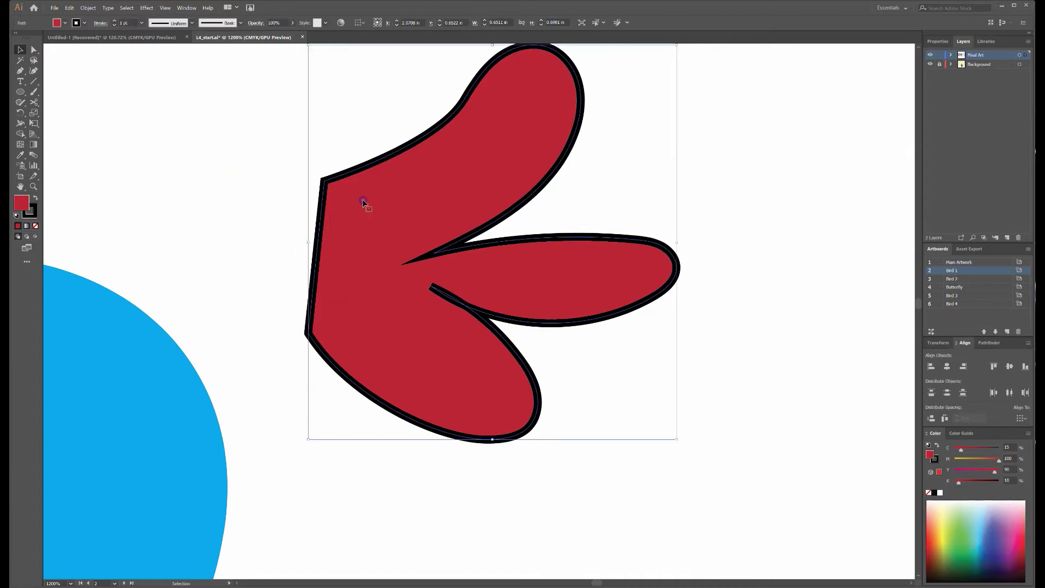
pyautogui.click(22, 156)
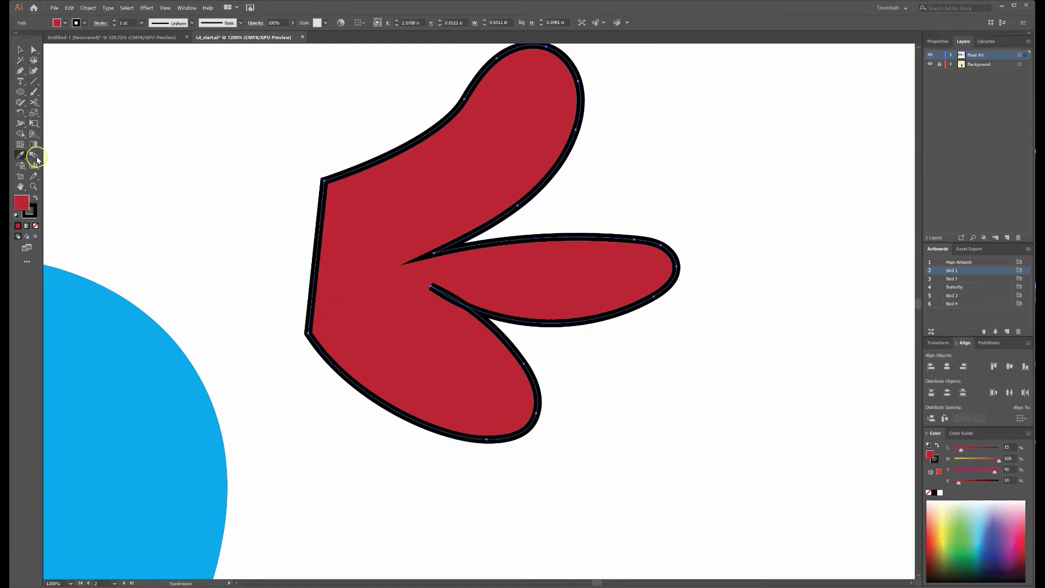
pyautogui.click(148, 371)
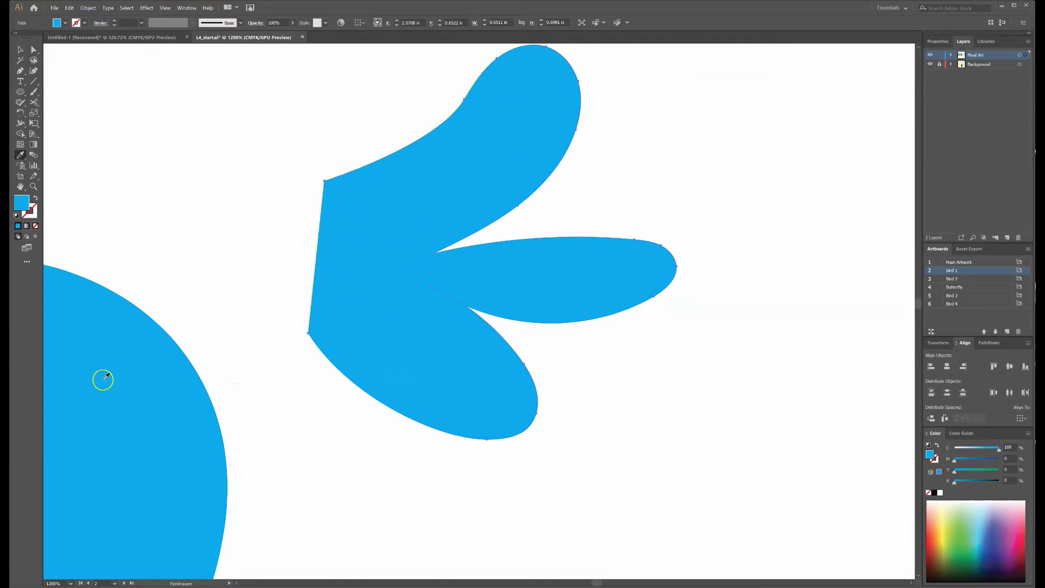
# - Move the blue tail shape against the edge of the round body opposite the beak, nudging it slightly to fit
pyautogui.hotkey('ctrl', '0')
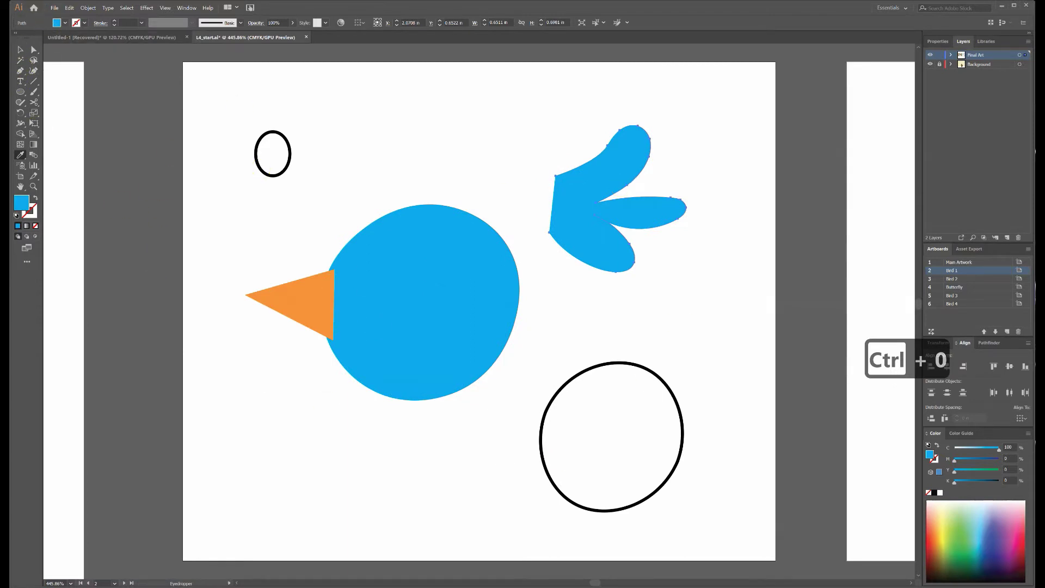
pyautogui.click(21, 51)
pyautogui.moveTo(590, 181); pyautogui.dragTo(547, 284)
pyautogui.click(702, 212)
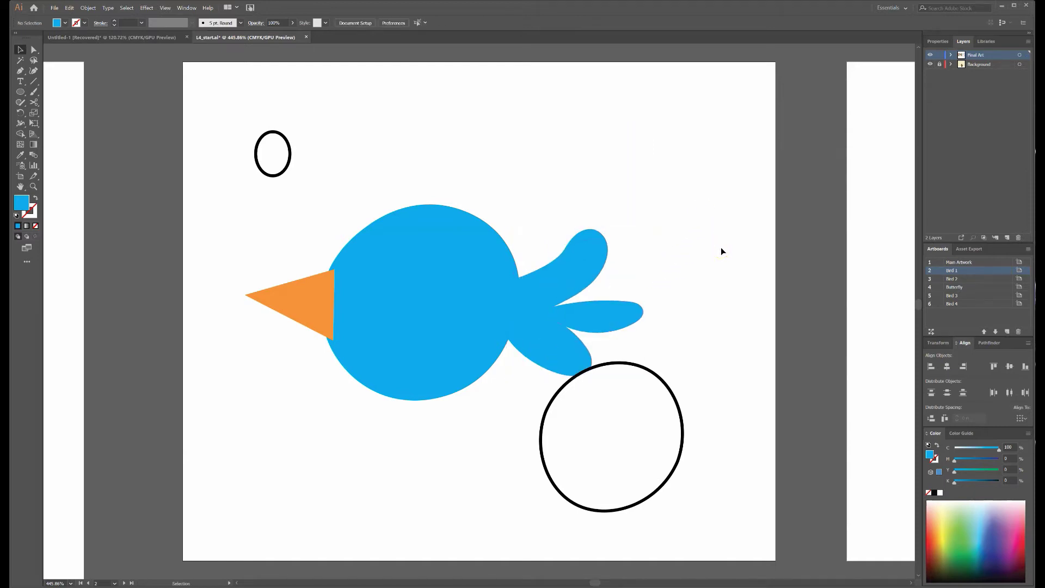
pyautogui.moveTo(549, 318); pyautogui.dragTo(550, 314)
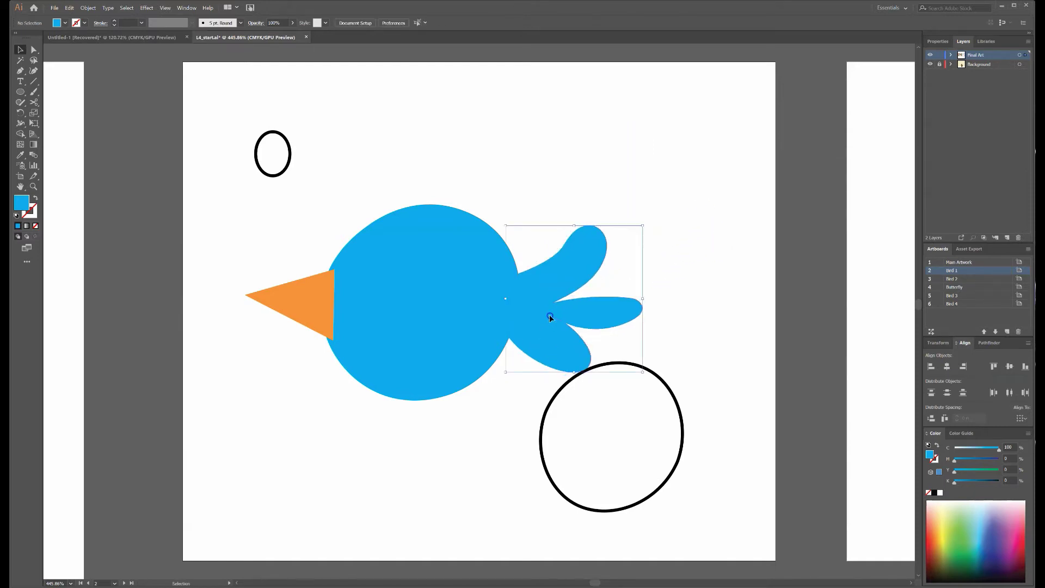
pyautogui.click(677, 275)
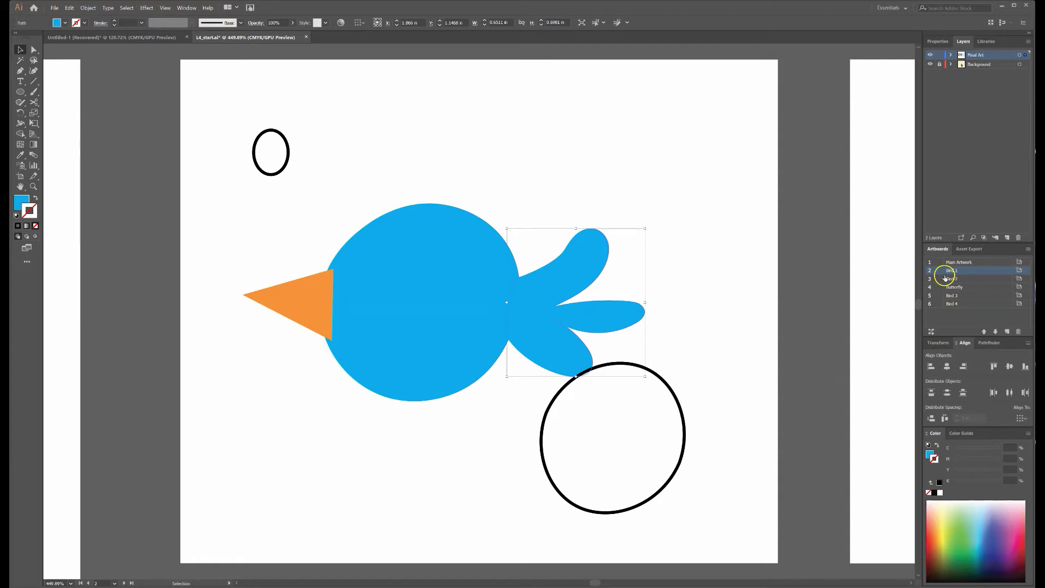
# - Go to the Bird 2 artboard and switch to the Knife tool
pyautogui.doubleClick(944, 279)
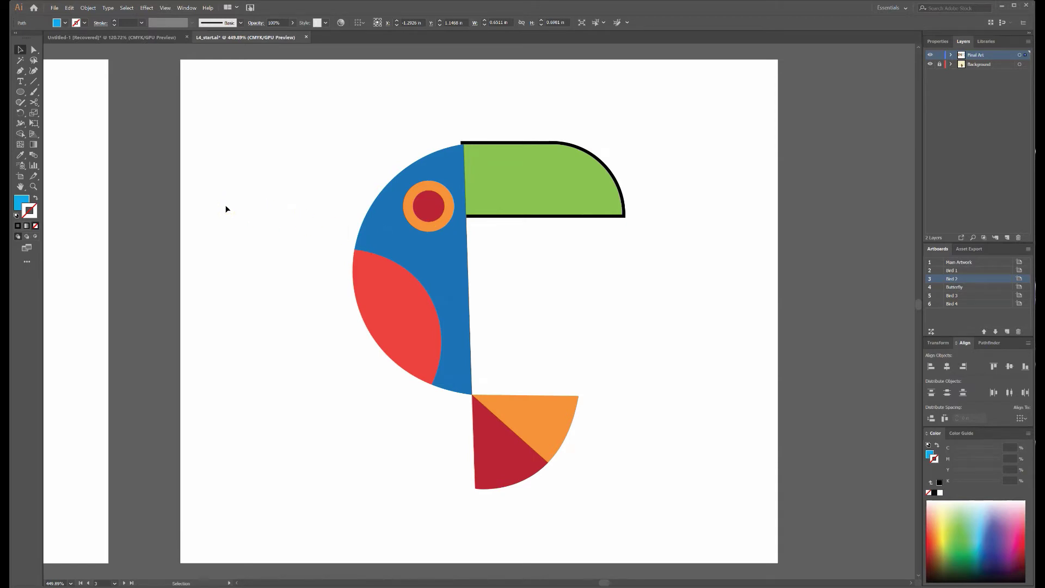
pyautogui.click(39, 104)
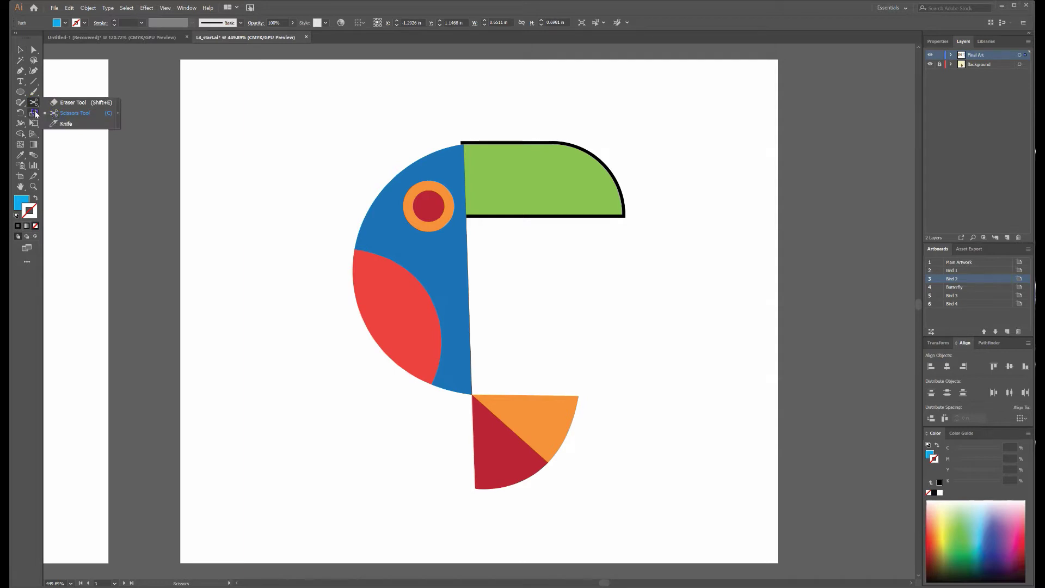
pyautogui.click(66, 124)
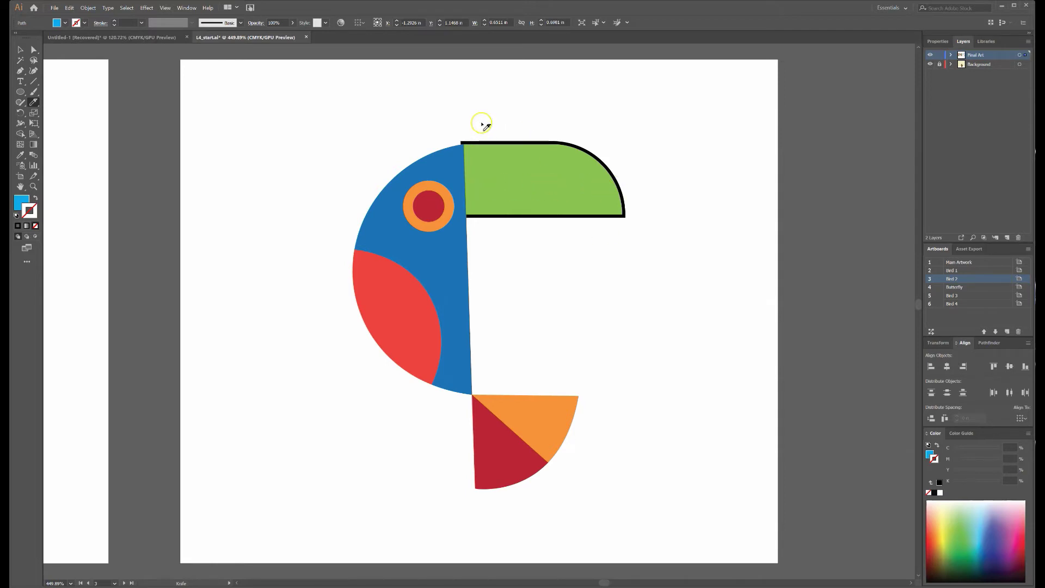
# - Try to slice down through the unselected green beak with the Knife tool
pyautogui.moveTo(492, 119); pyautogui.dragTo(490, 239)
pyautogui.moveTo(489, 117)
pyautogui.mouseDown()
pyautogui.moveTo(513, 180)
pyautogui.moveTo(501, 244)
pyautogui.mouseUp()
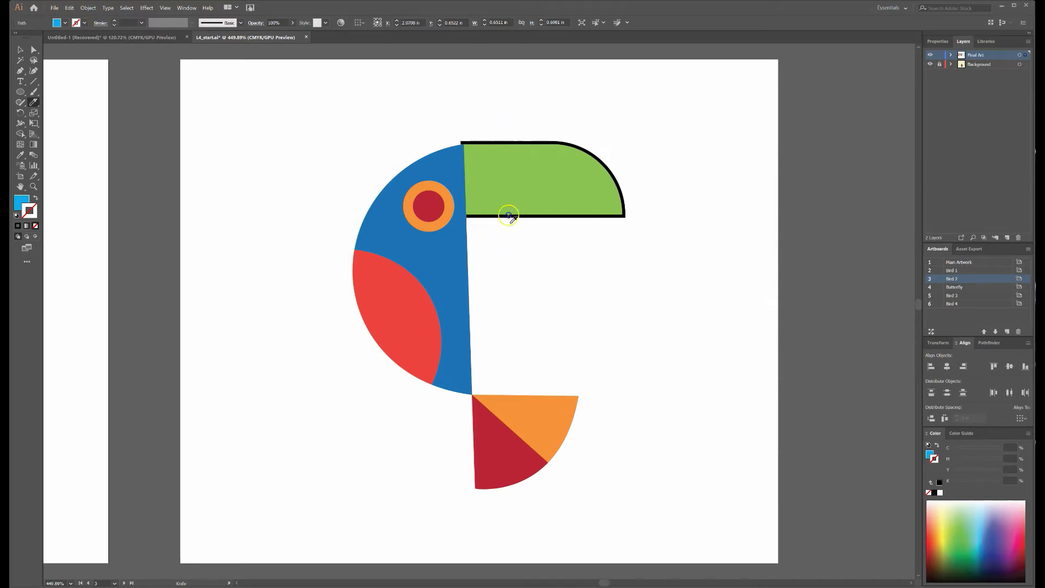
pyautogui.moveTo(479, 118); pyautogui.dragTo(498, 220)
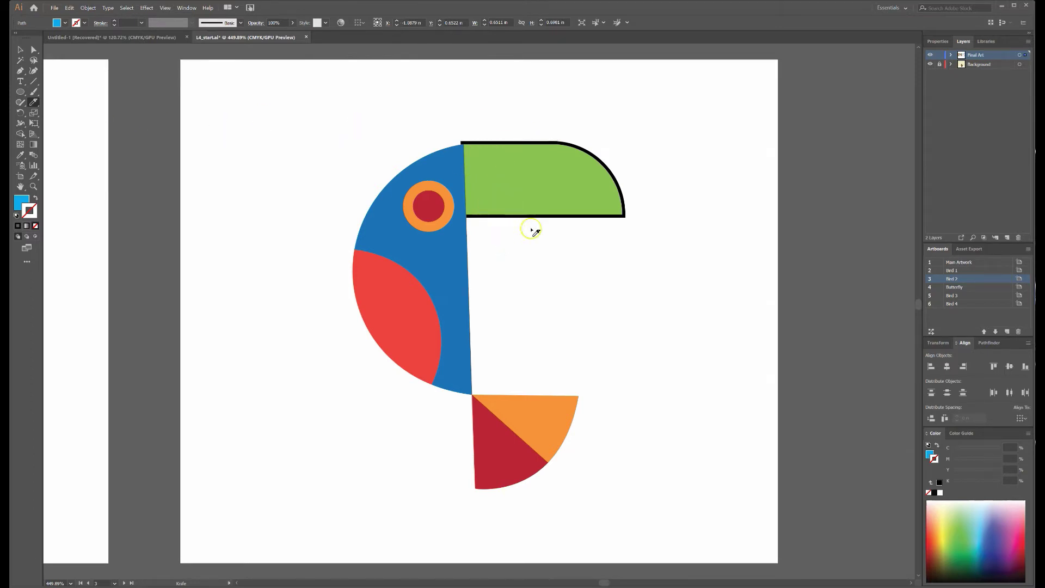
# - Select the green beak and knife it into five pieces, with one curved cut near the head and three straight vertical cuts
pyautogui.click(19, 51)
pyautogui.click(491, 162)
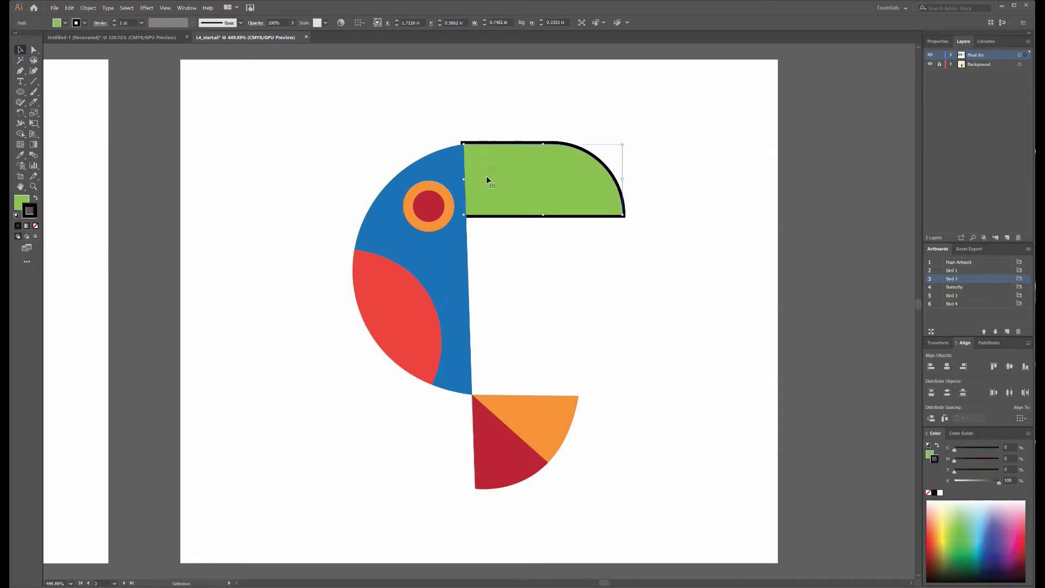
pyautogui.click(33, 102)
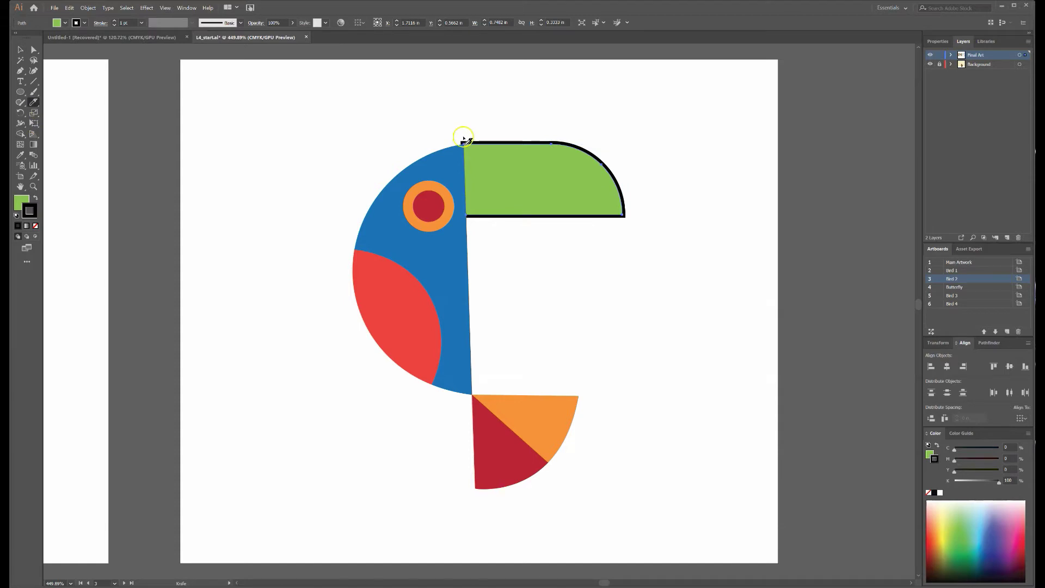
pyautogui.moveTo(479, 124)
pyautogui.mouseDown()
pyautogui.moveTo(497, 181)
pyautogui.moveTo(494, 245)
pyautogui.mouseUp()
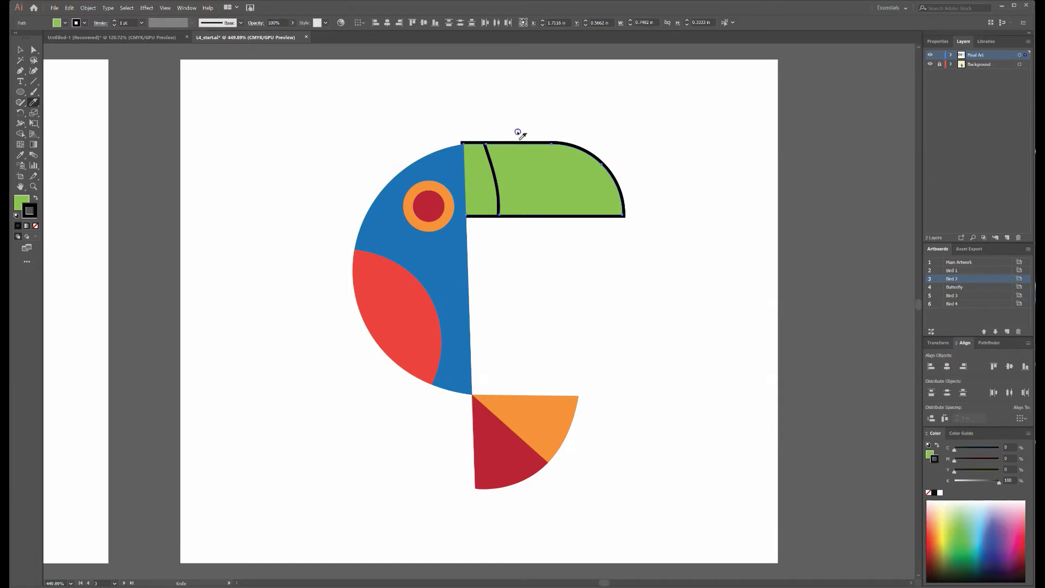
pyautogui.moveTo(516, 246); pyautogui.dragTo(557, 229)
pyautogui.moveTo(566, 134); pyautogui.dragTo(578, 216)
pyautogui.moveTo(581, 253); pyautogui.dragTo(583, 255)
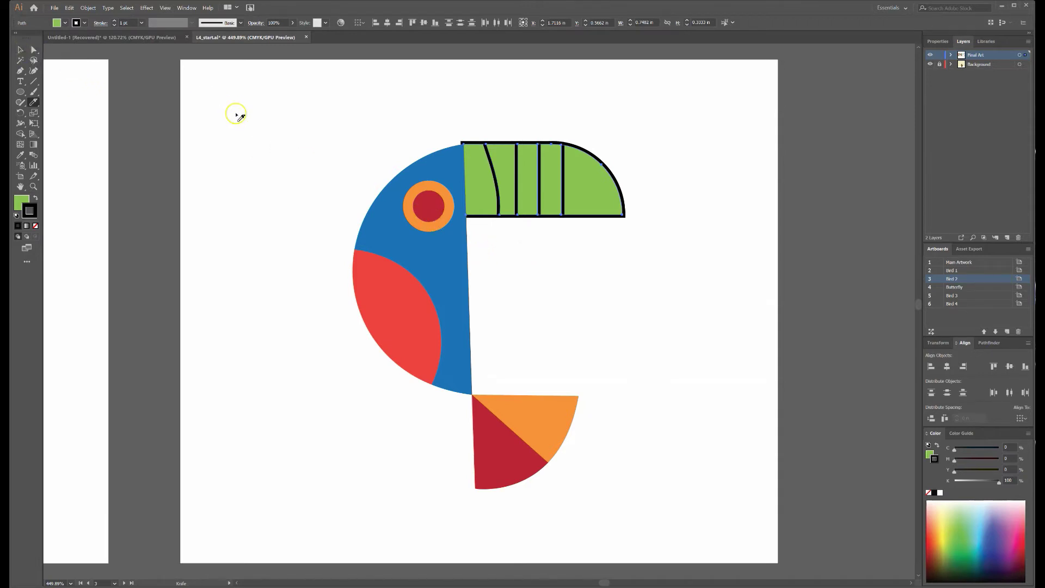
# - Fill the beak piece next to the bird's head with light blue
pyautogui.press('v')
pyautogui.click(455, 98)
pyautogui.click(465, 169)
pyautogui.click(472, 168)
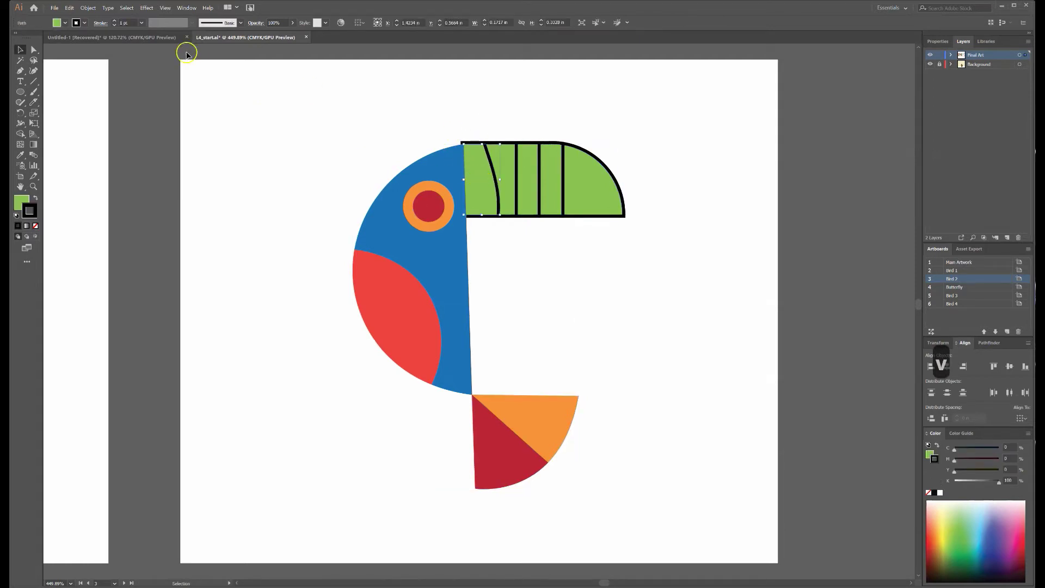
pyautogui.click(65, 22)
pyautogui.click(19, 41)
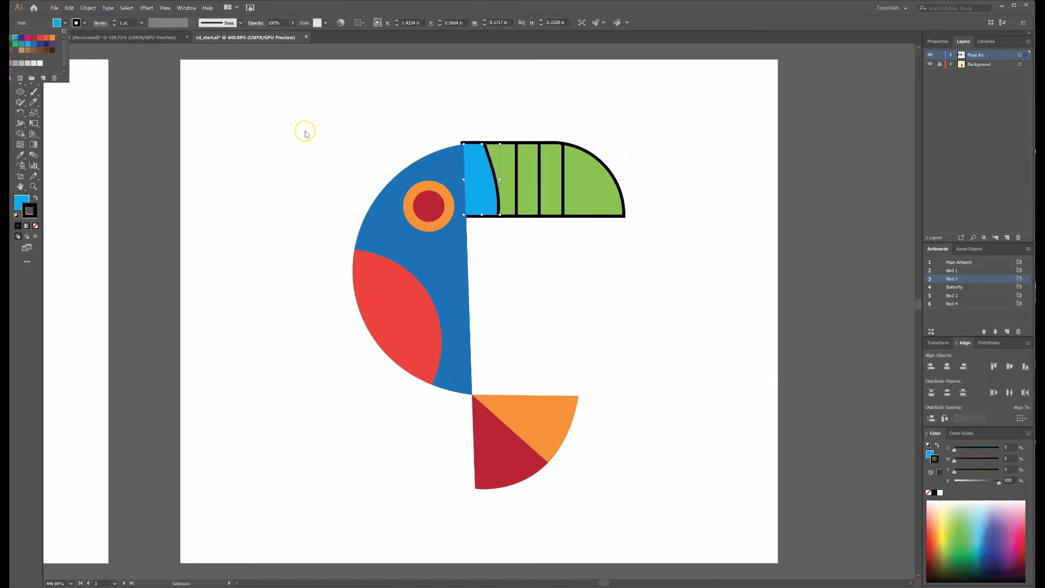
# - Fill the middle beak strip with orange-red, leaving isolation mode if it is entered
pyautogui.click(527, 162)
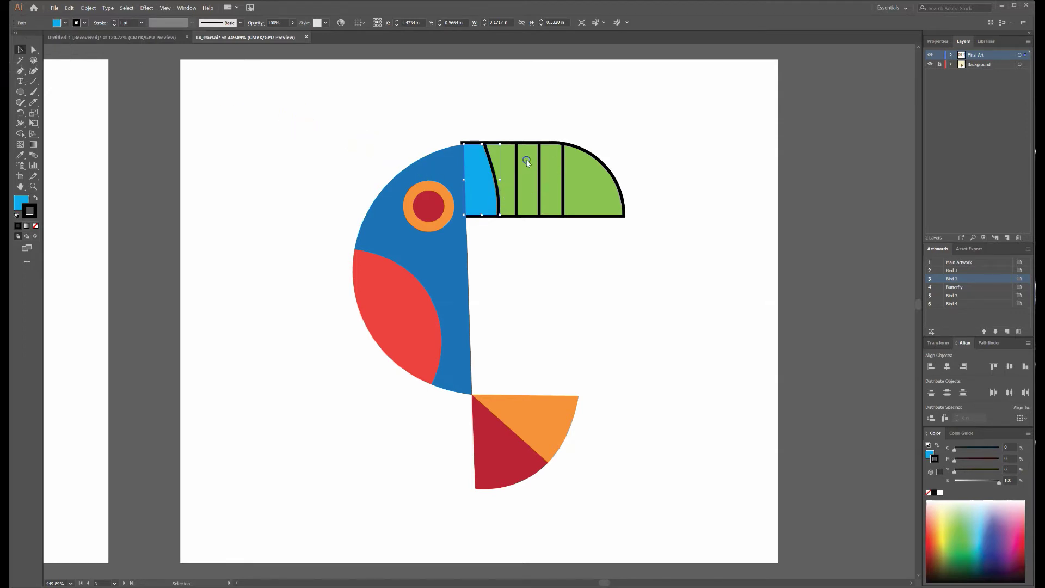
pyautogui.doubleClick(526, 172)
pyautogui.click(49, 49)
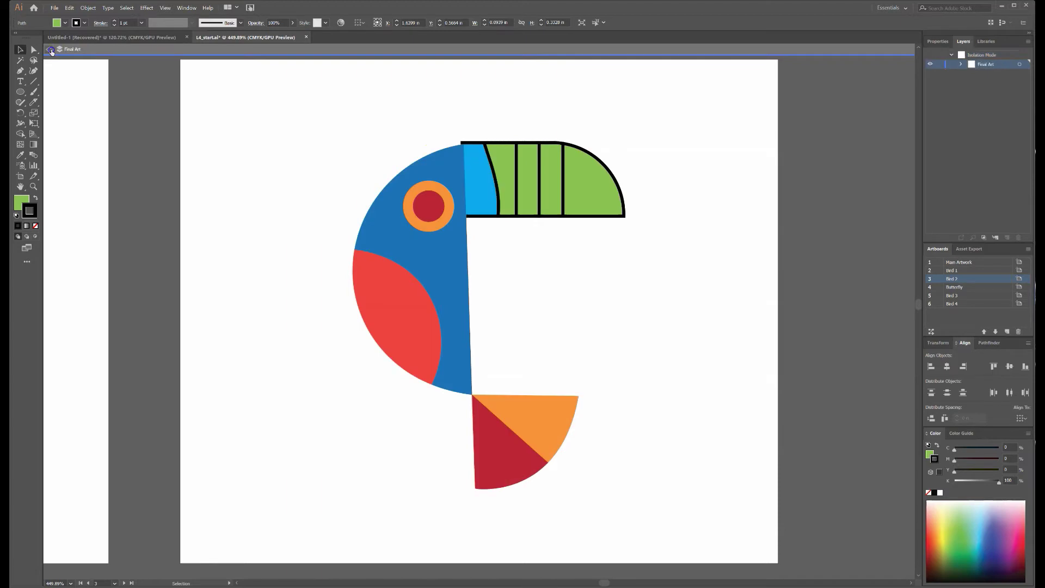
pyautogui.click(535, 164)
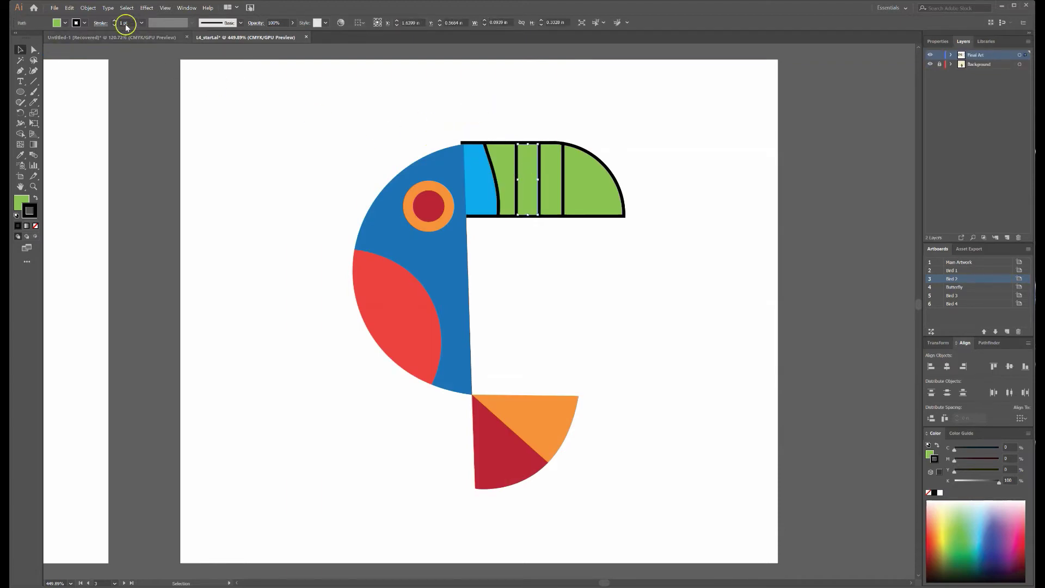
pyautogui.click(63, 24)
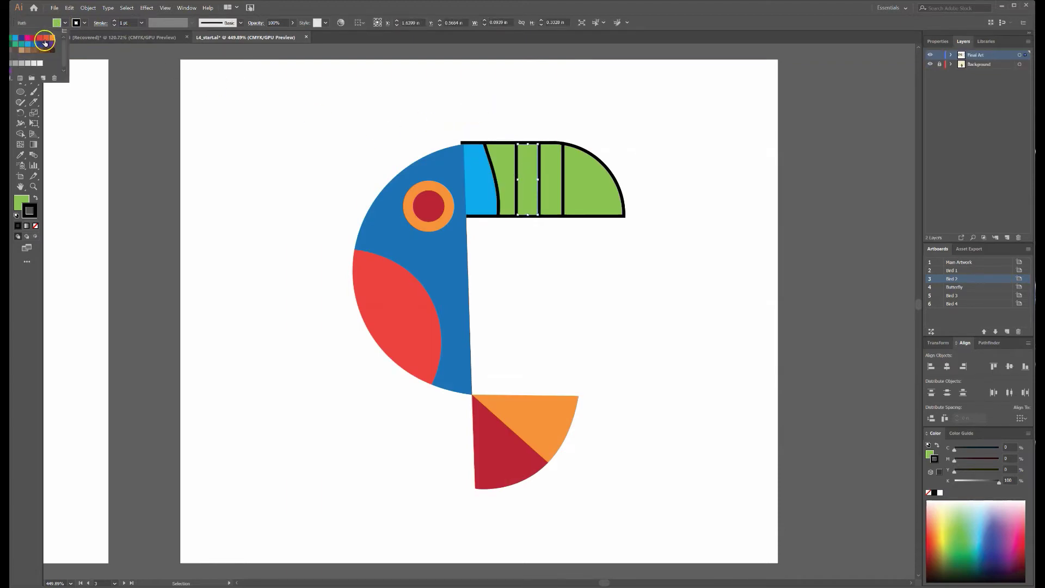
pyautogui.click(45, 38)
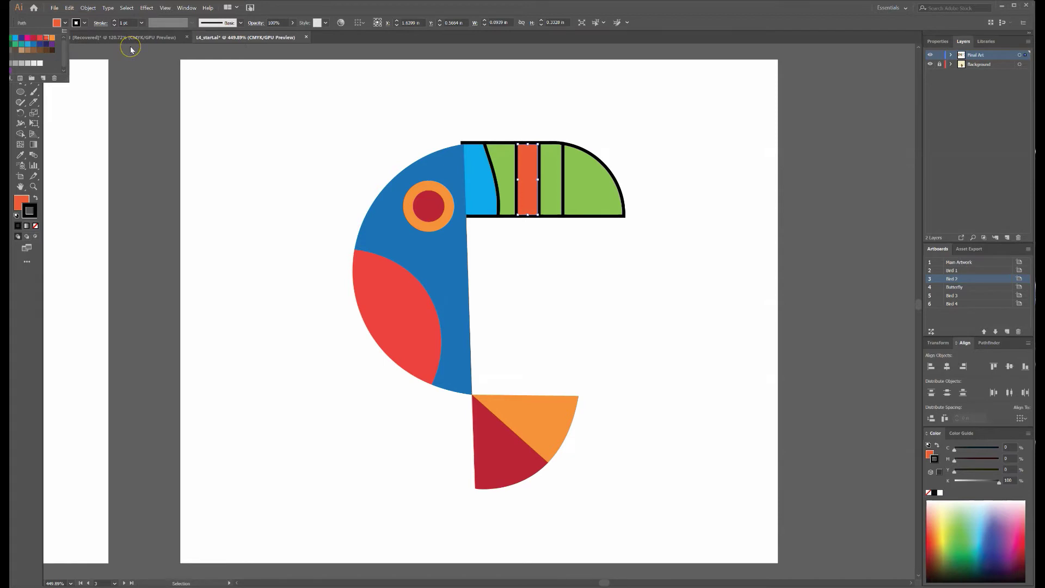
# - Fill the rounded tip piece of the beak with bright red and deselect it
pyautogui.click(640, 137)
pyautogui.click(610, 189)
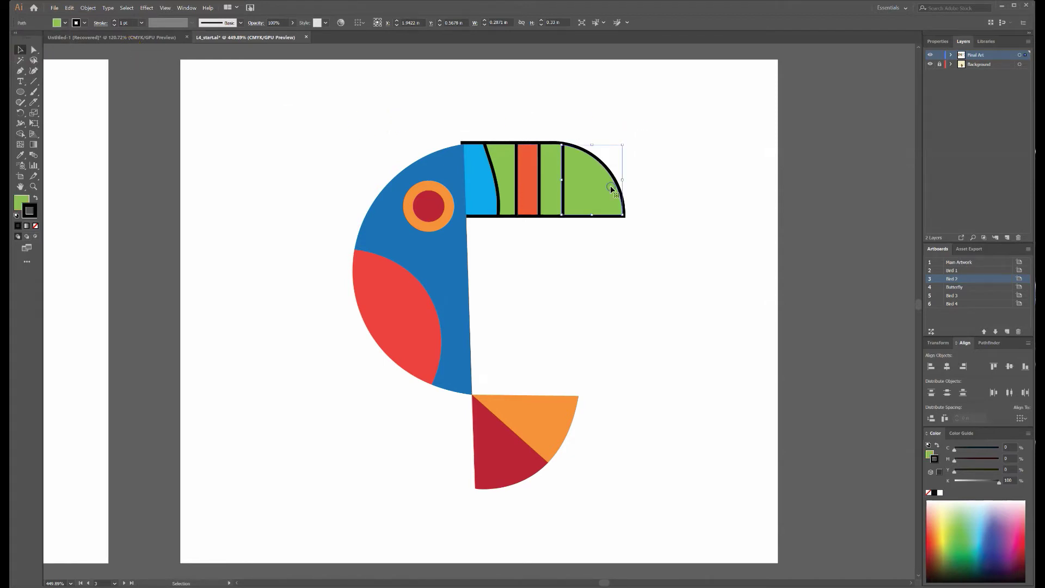
pyautogui.click(64, 22)
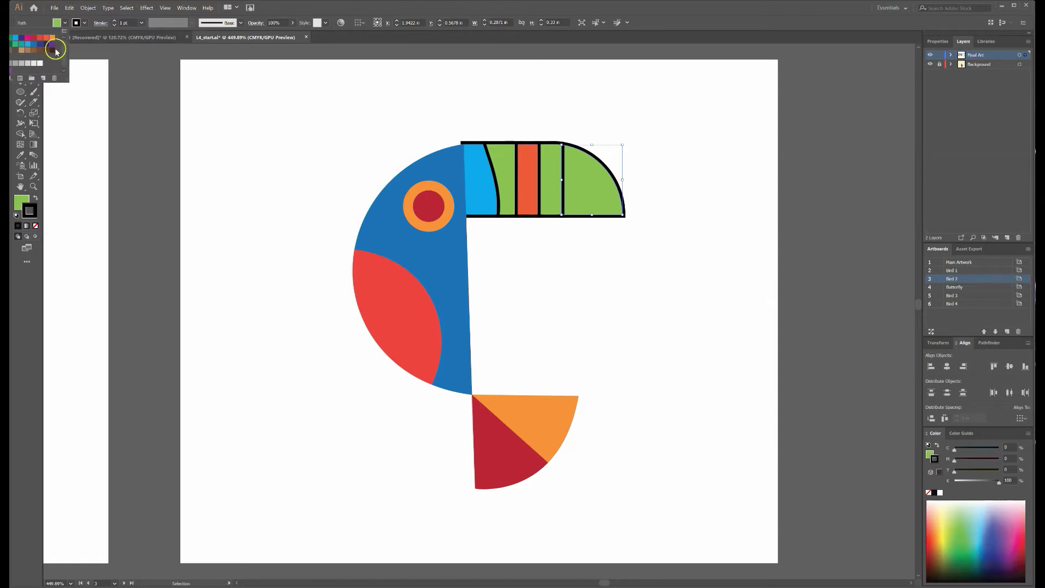
pyautogui.click(40, 37)
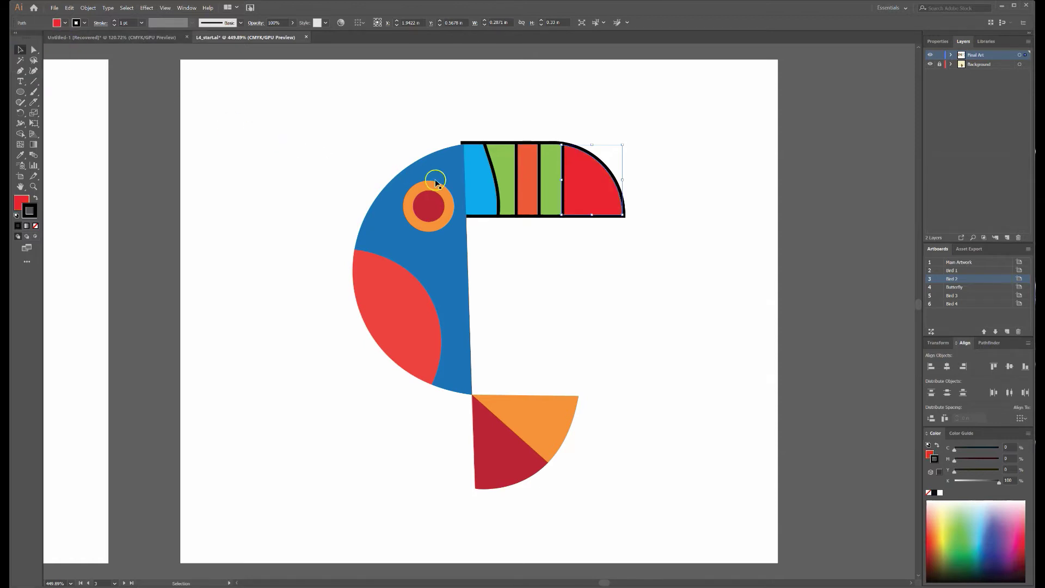
pyautogui.click(637, 234)
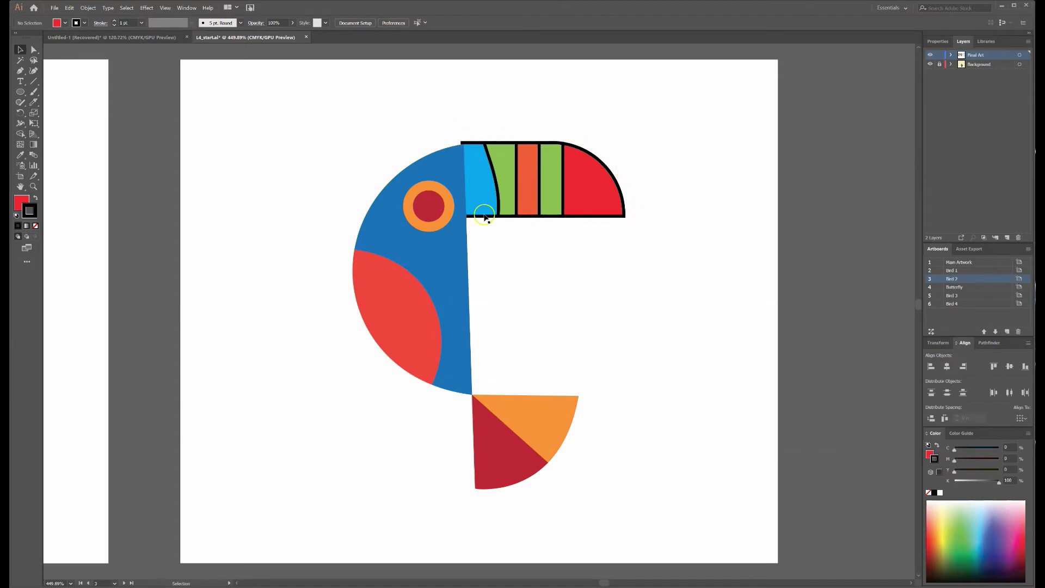
# - Select all five beak pieces, reduce their stroke weight until the outline is removed, and deselect them
pyautogui.moveTo(552, 152); pyautogui.dragTo(476, 108)
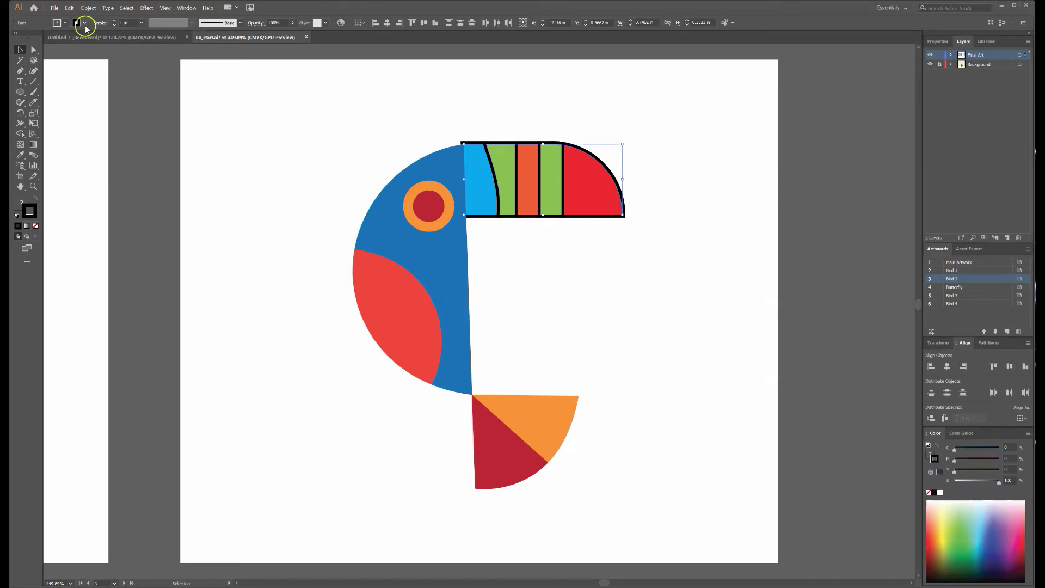
pyautogui.click(114, 25)
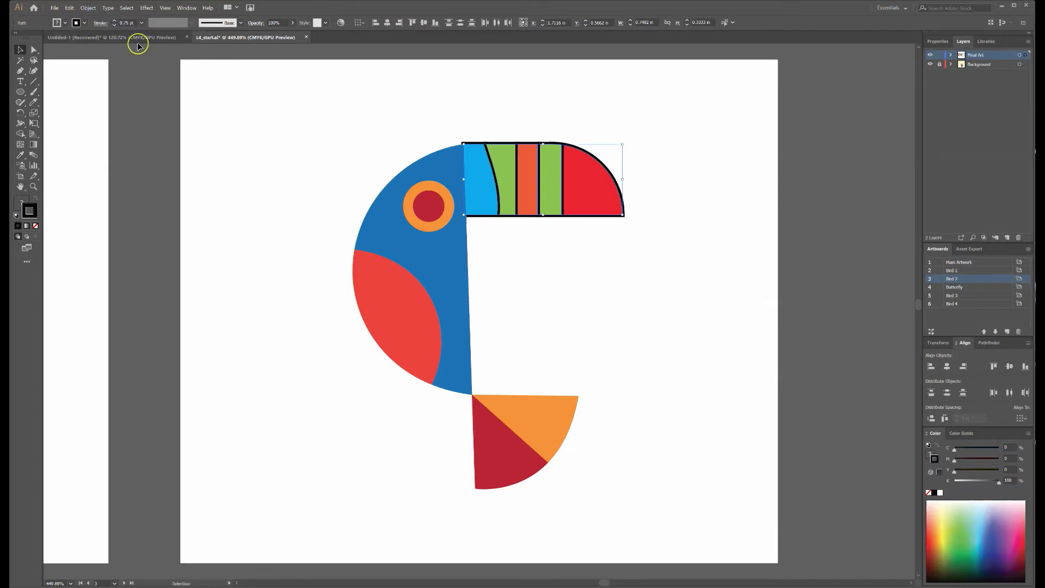
pyautogui.click(114, 25)
pyautogui.click(115, 25)
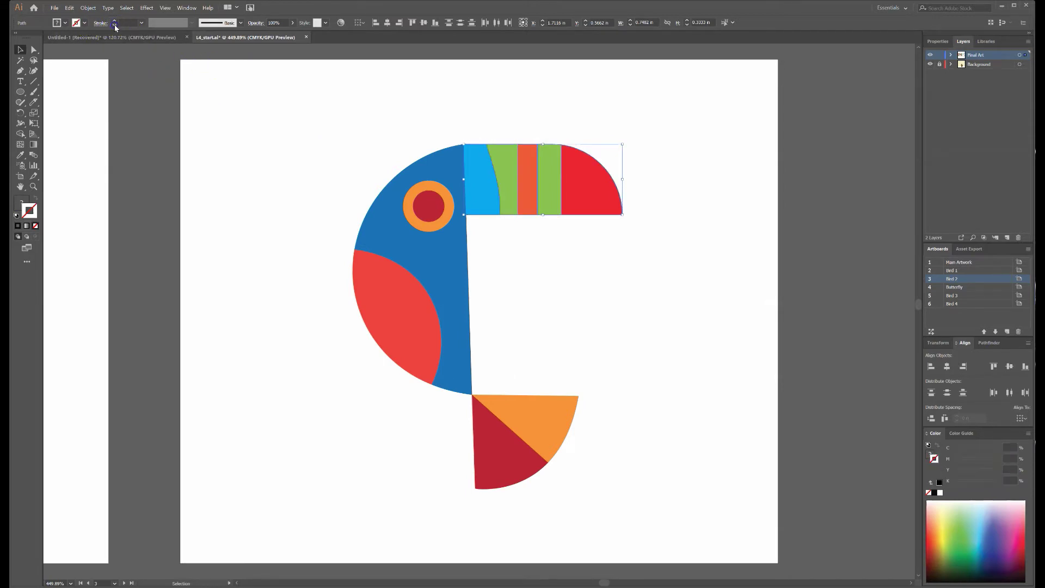
pyautogui.click(354, 113)
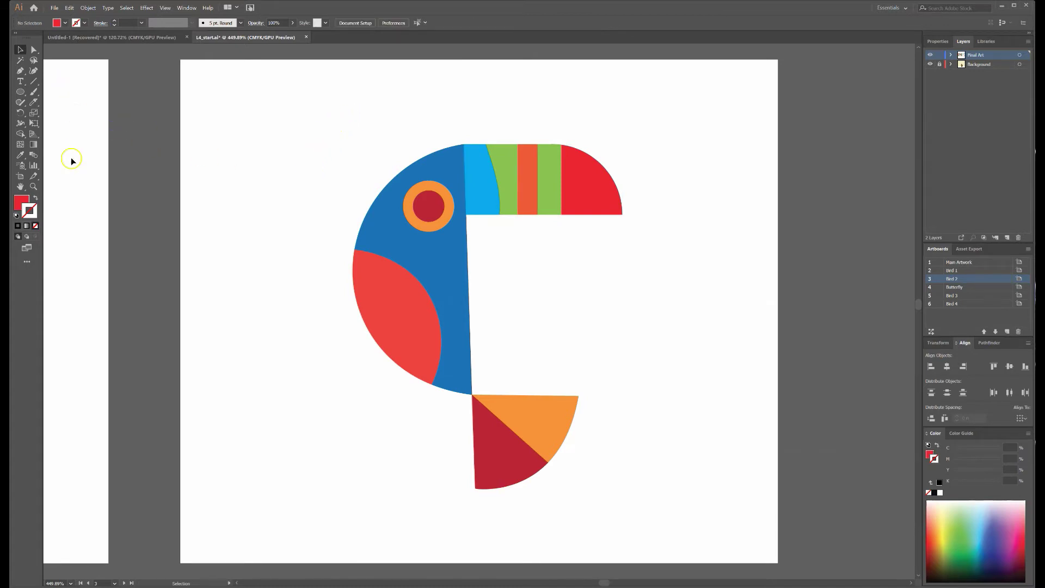
# - Undo the last stroke change on the Bird 2 beak pieces and go to the Bird 1 artboard
pyautogui.hotkey('ctrl', 'z')
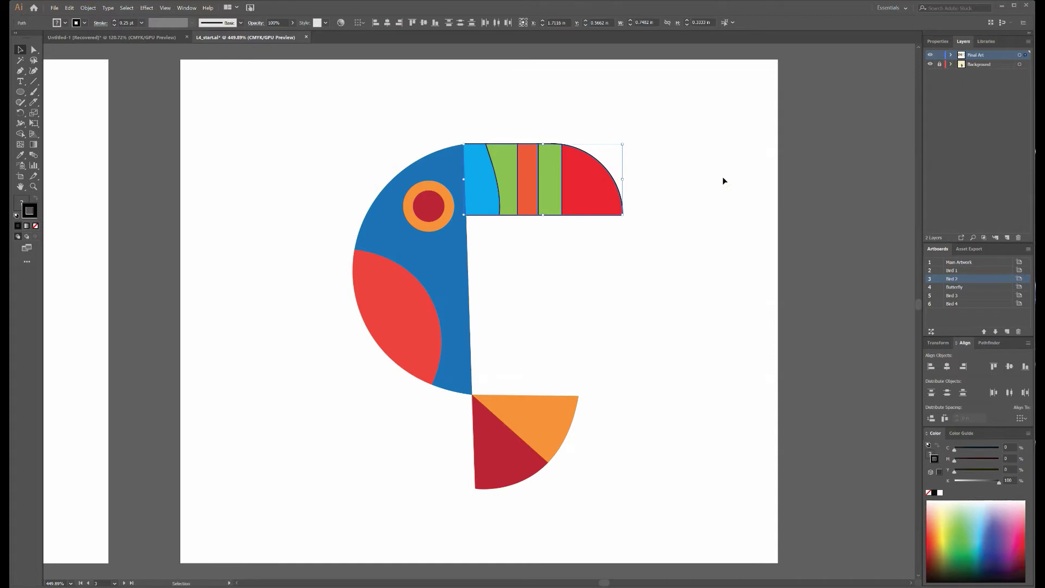
pyautogui.click(939, 271)
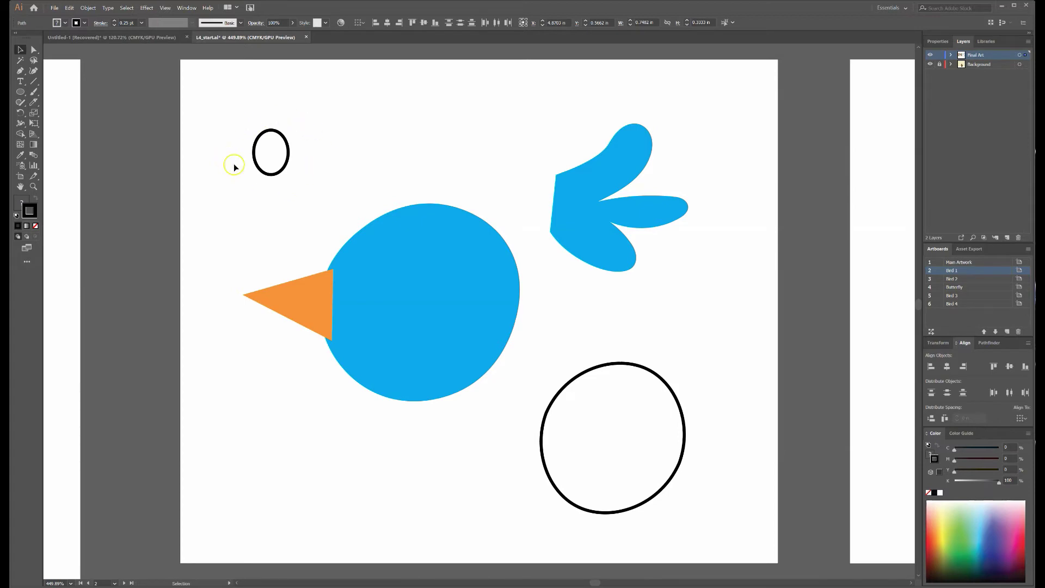
# - Select the small oval and try the Eraser tool across the unselected blue body, undoing each stroke
pyautogui.click(282, 147)
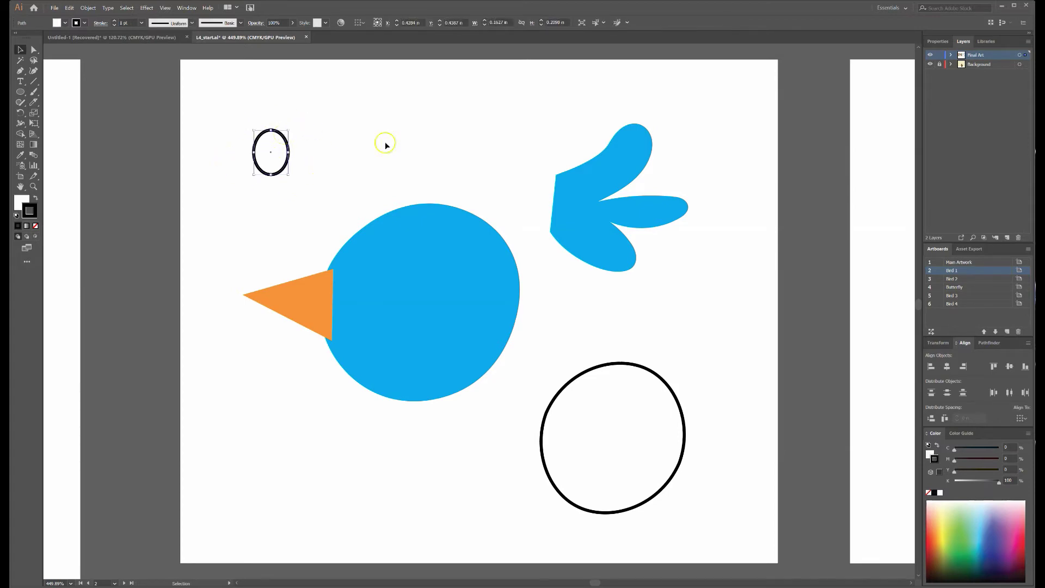
pyautogui.click(34, 102)
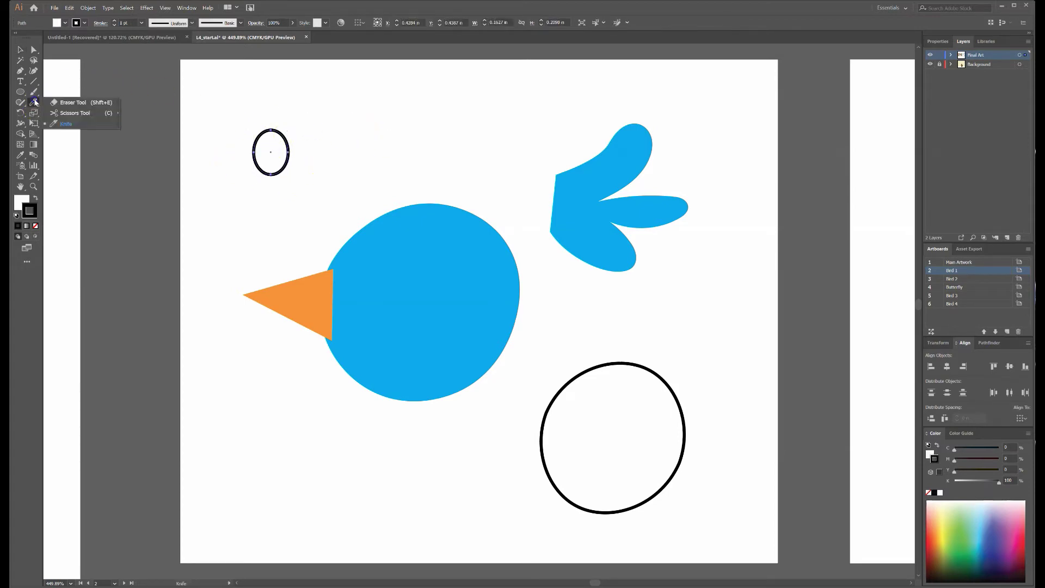
pyautogui.click(68, 103)
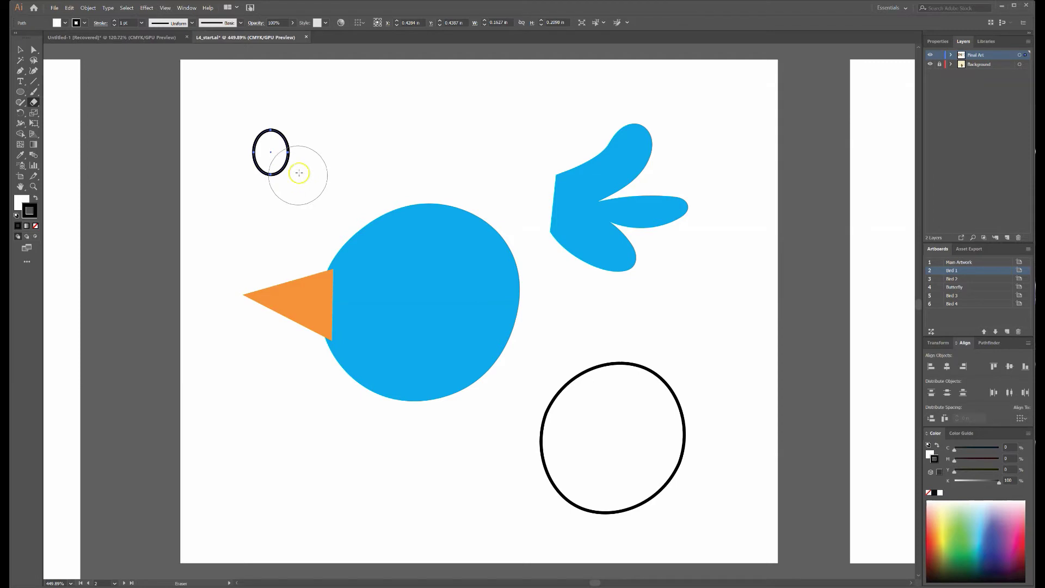
pyautogui.moveTo(386, 206)
pyautogui.mouseDown()
pyautogui.moveTo(509, 251)
pyautogui.moveTo(377, 268)
pyautogui.mouseUp()
pyautogui.hotkey('ctrl', 'z')
pyautogui.moveTo(425, 207)
pyautogui.mouseDown()
pyautogui.moveTo(350, 233)
pyautogui.moveTo(572, 285)
pyautogui.moveTo(455, 351)
pyautogui.moveTo(245, 289)
pyautogui.moveTo(331, 313)
pyautogui.moveTo(457, 229)
pyautogui.mouseUp()
pyautogui.hotkey('ctrl', 'z')
# - Deselect everything, try erasing across the blue body and tail, and undo the erasure
pyautogui.click(16, 52)
pyautogui.click(319, 116)
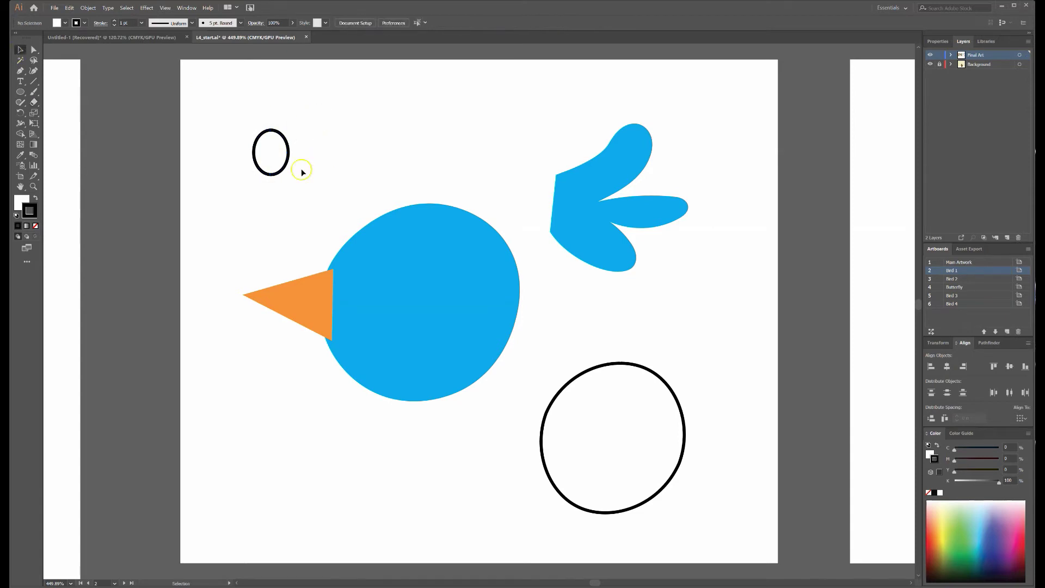
pyautogui.click(33, 102)
pyautogui.moveTo(353, 204); pyautogui.dragTo(825, 292)
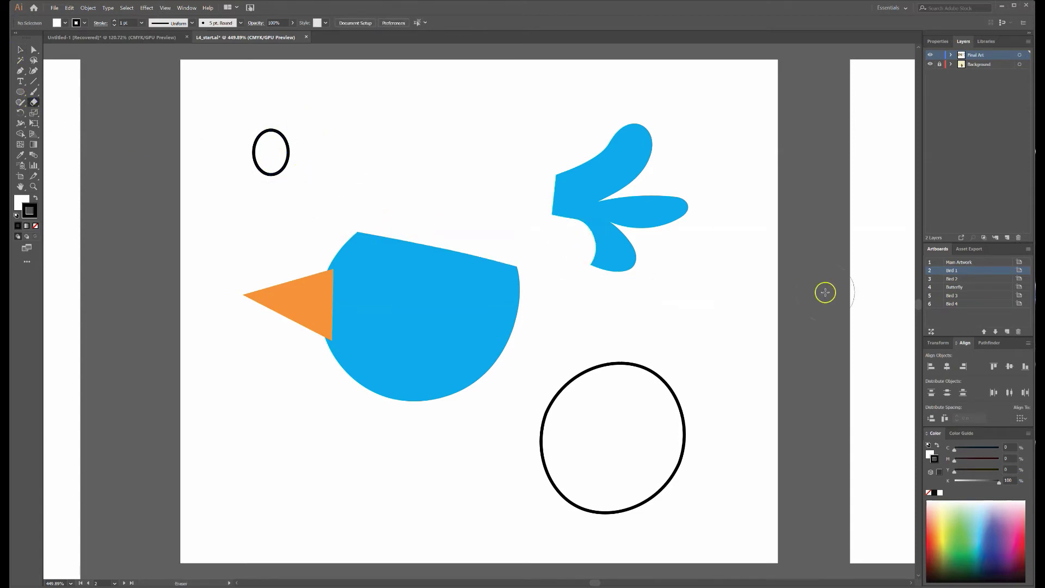
pyautogui.hotkey('ctrl', 'z')
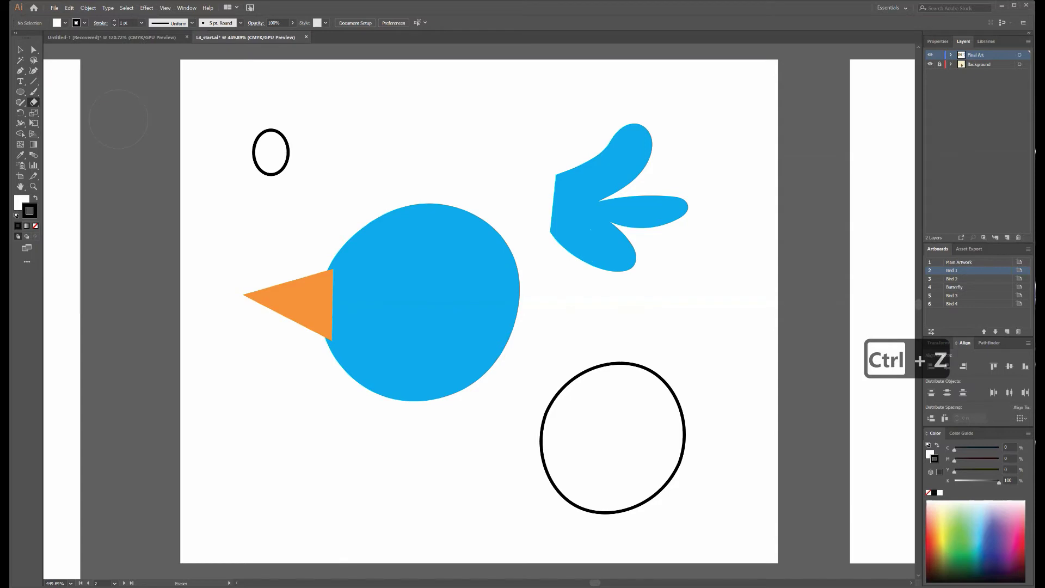
# - Set the Eraser size to 20 pt and erase the upper half of the small oval to form a closed-eye shape
pyautogui.click(18, 49)
pyautogui.click(271, 131)
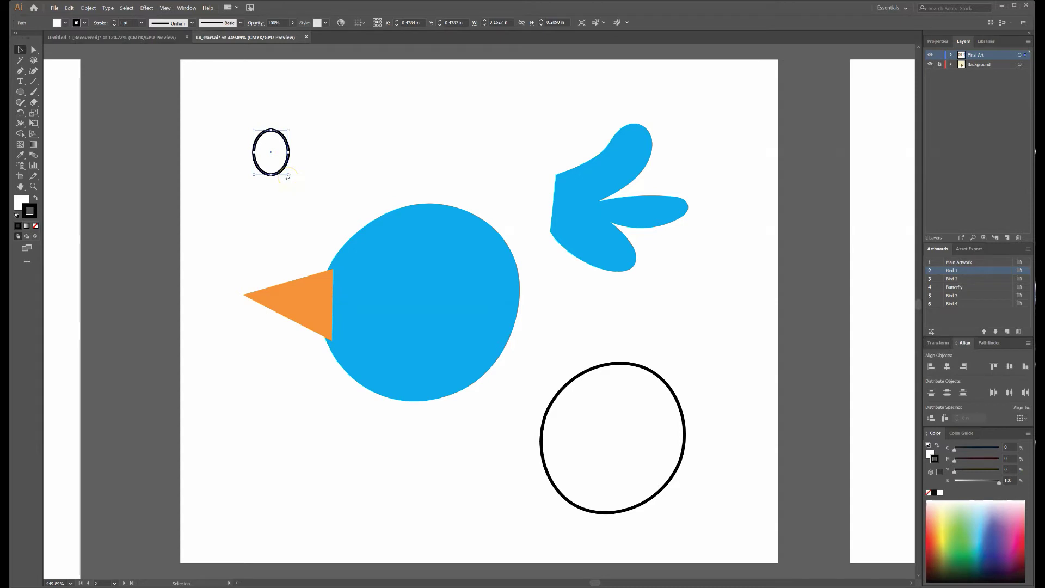
pyautogui.doubleClick(32, 103)
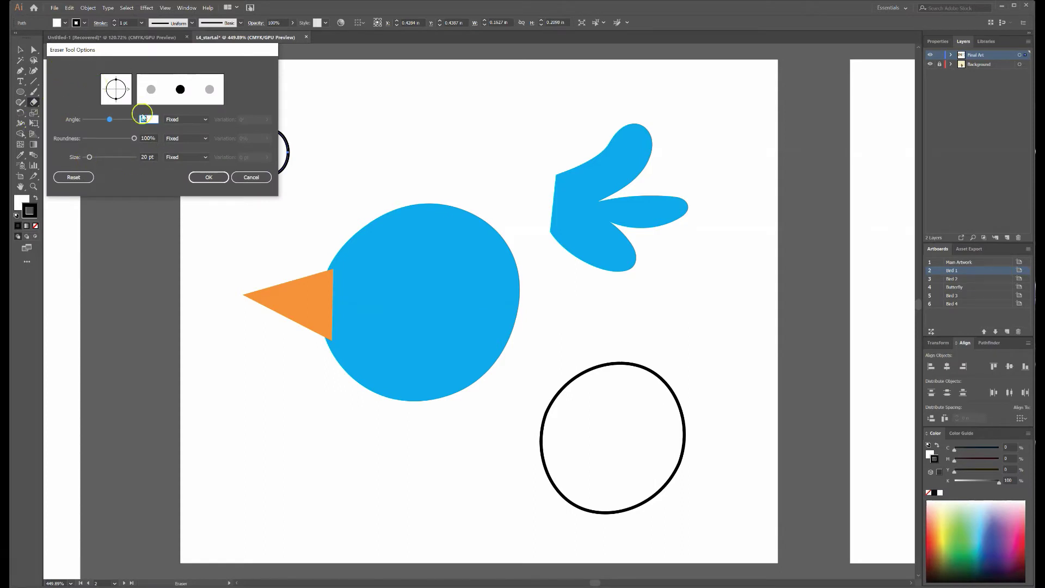
pyautogui.moveTo(154, 157); pyautogui.dragTo(141, 156)
pyautogui.write('20')
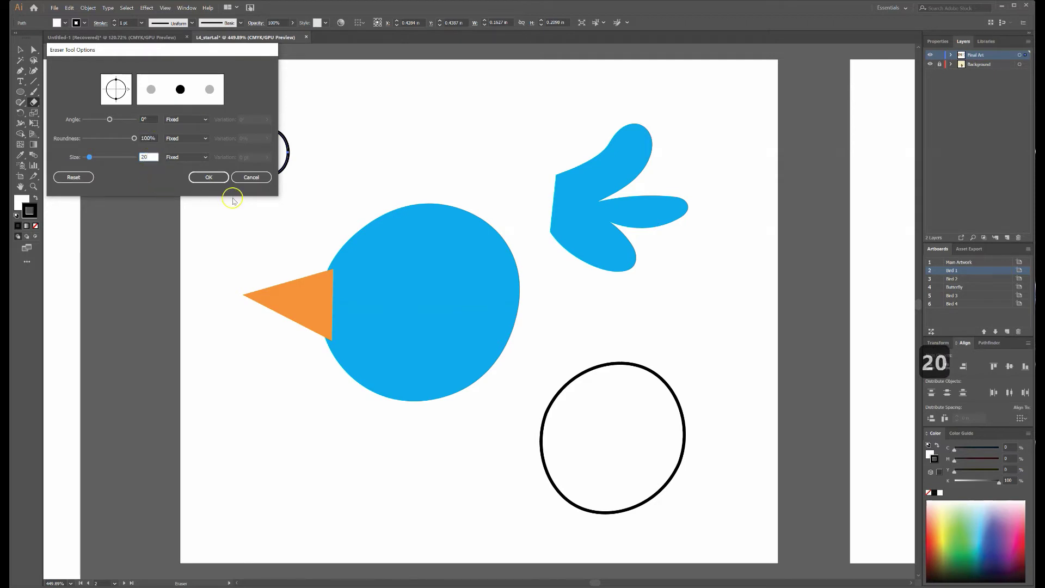
pyautogui.click(209, 177)
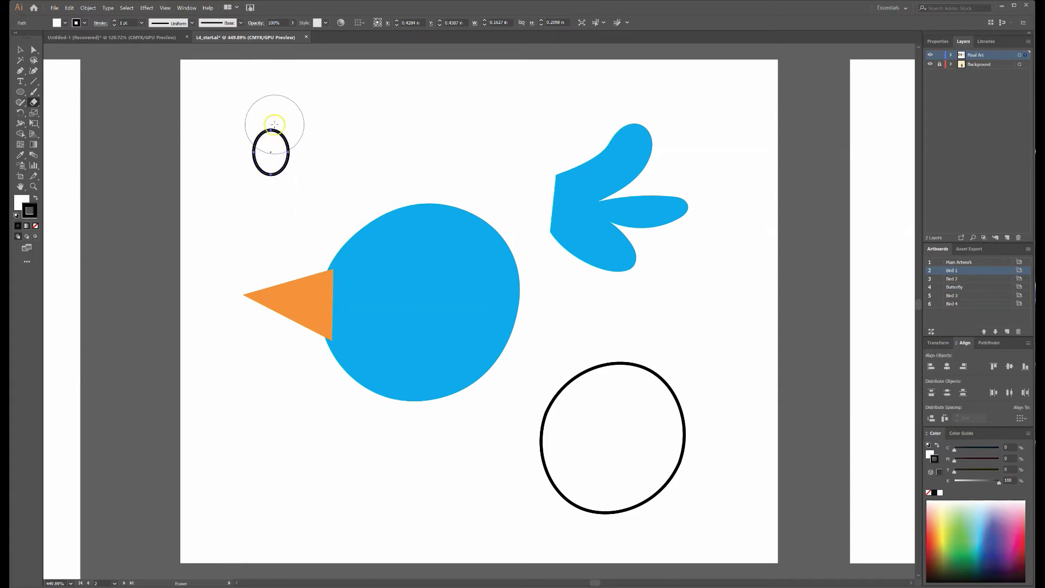
pyautogui.moveTo(271, 126); pyautogui.dragTo(270, 123)
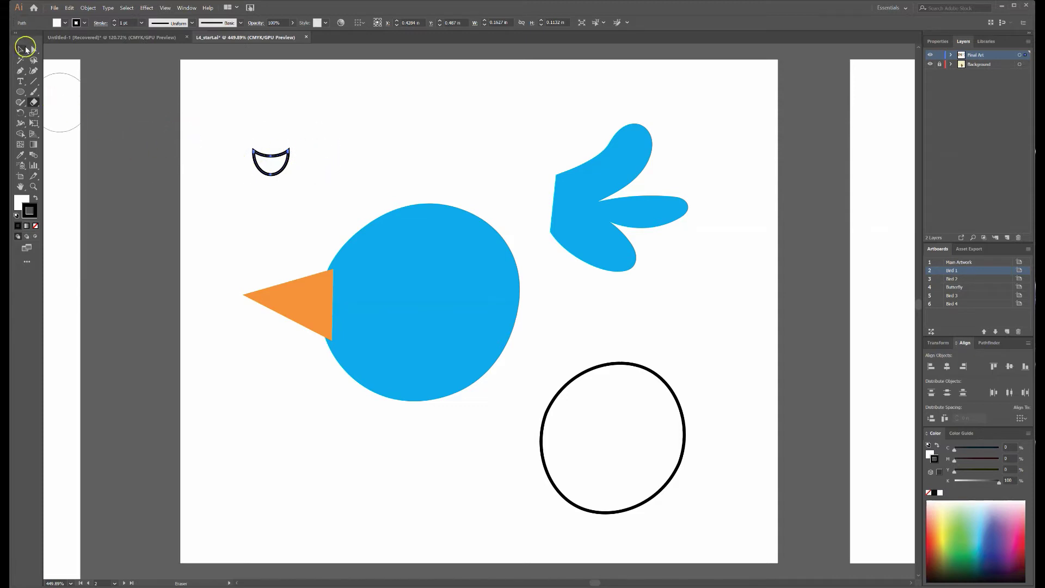
pyautogui.press('v')
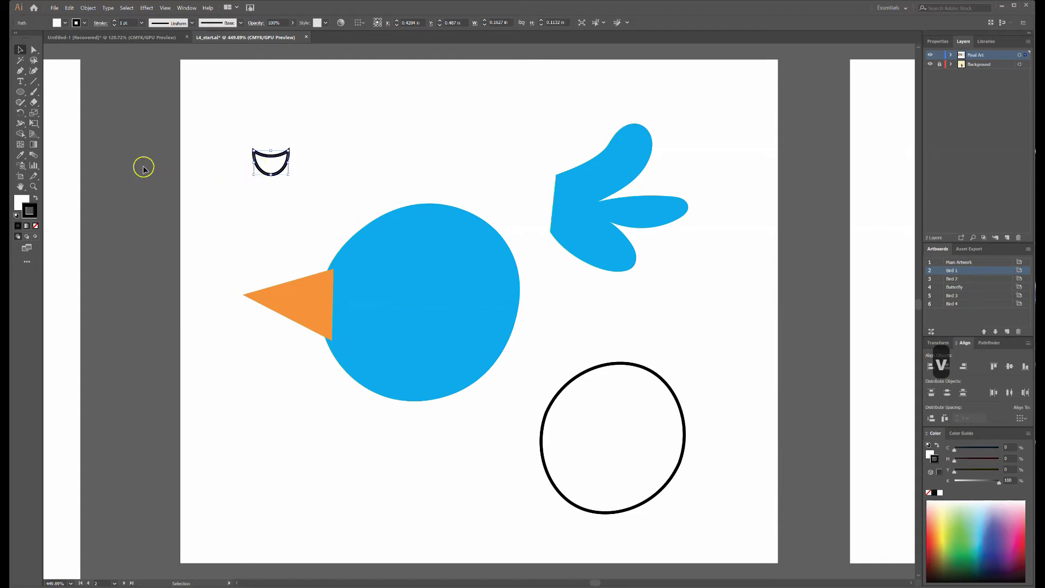
# - Give the eye shape a dark blue fill with no stroke, deselect it and restore the default fill and stroke
pyautogui.click(142, 22)
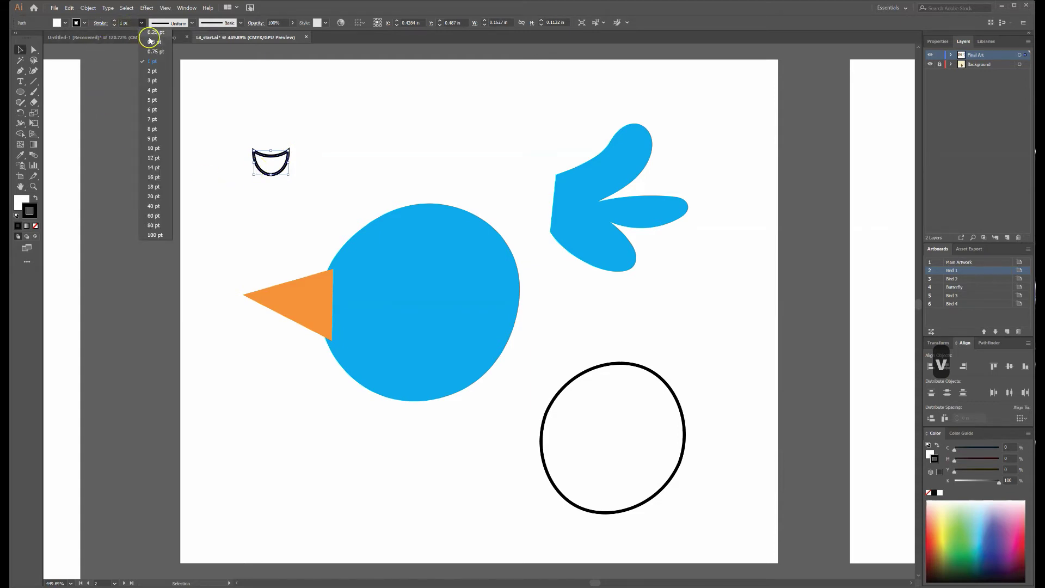
pyautogui.click(154, 33)
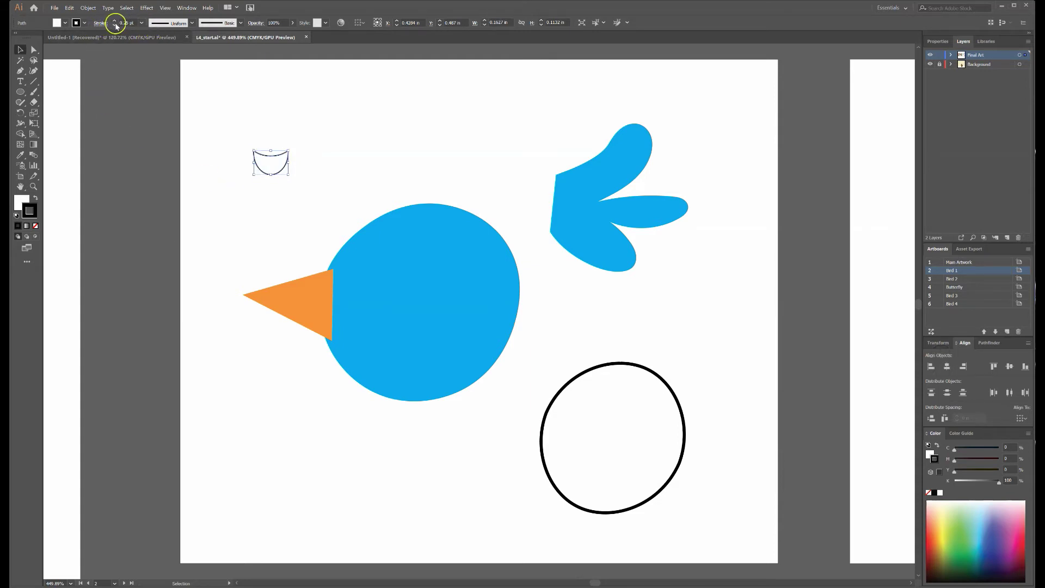
pyautogui.press('/')
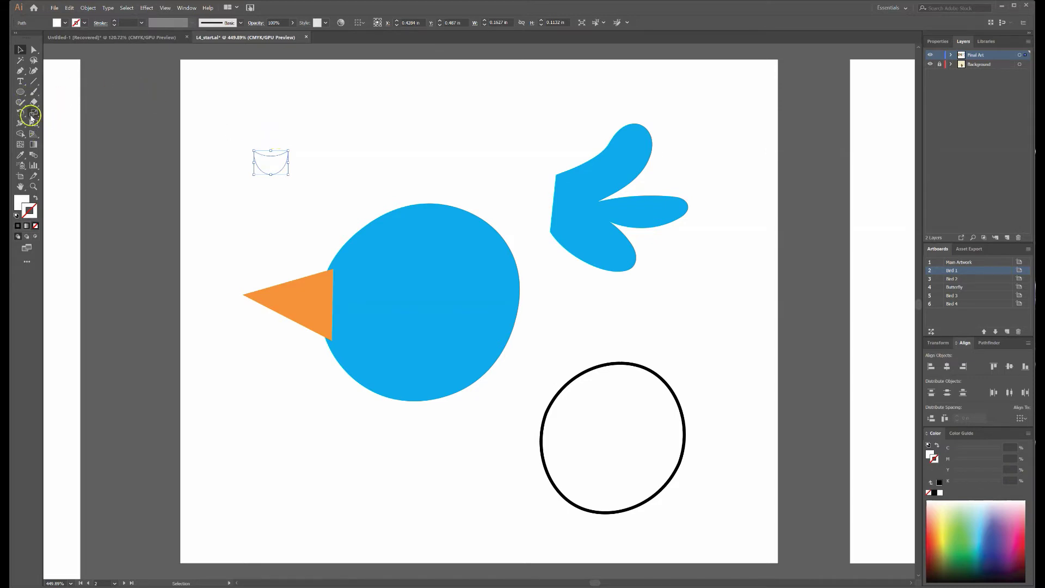
pyautogui.click(65, 23)
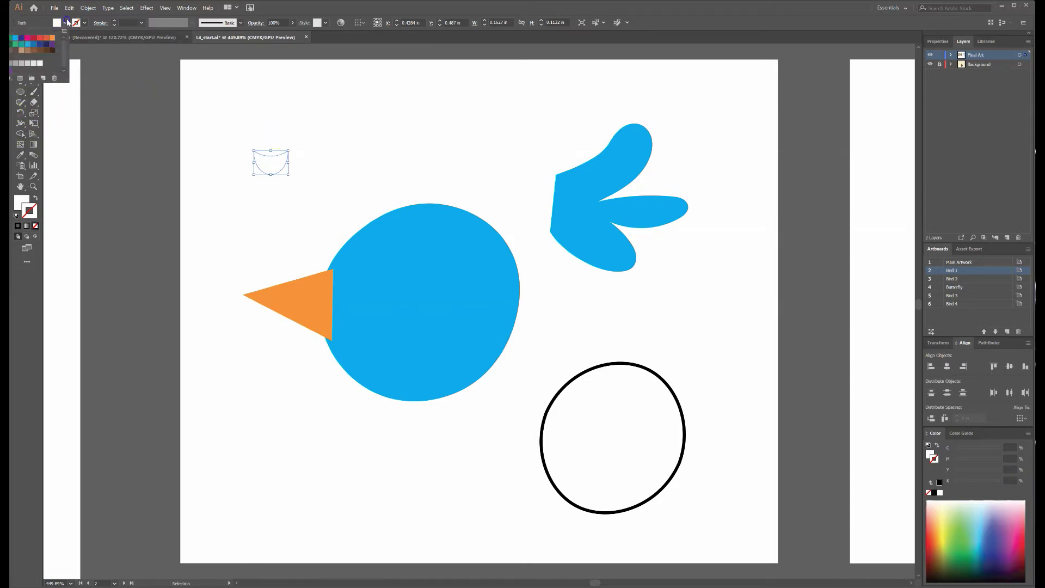
pyautogui.click(22, 38)
pyautogui.click(238, 109)
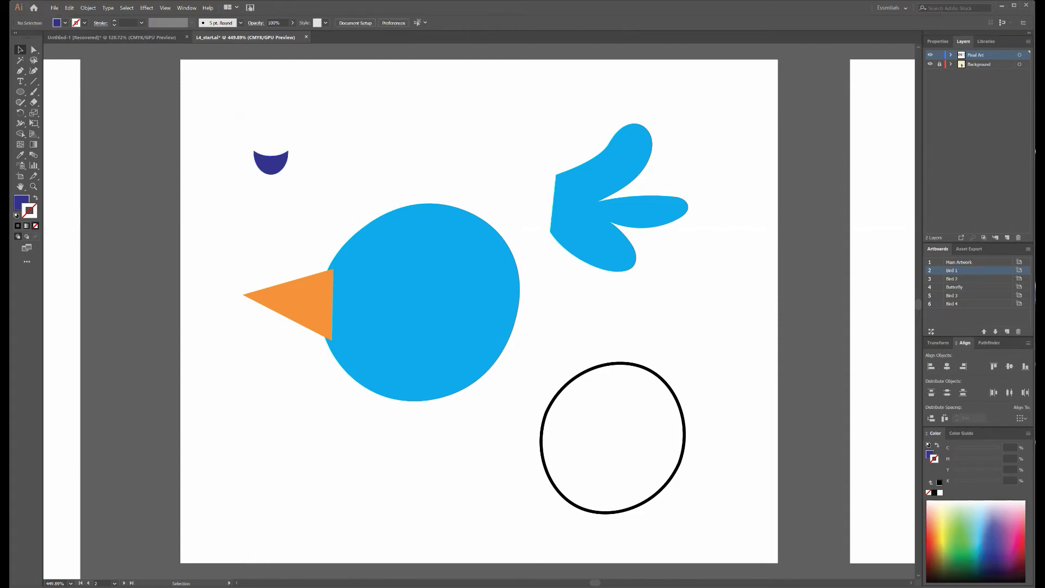
pyautogui.press('d')
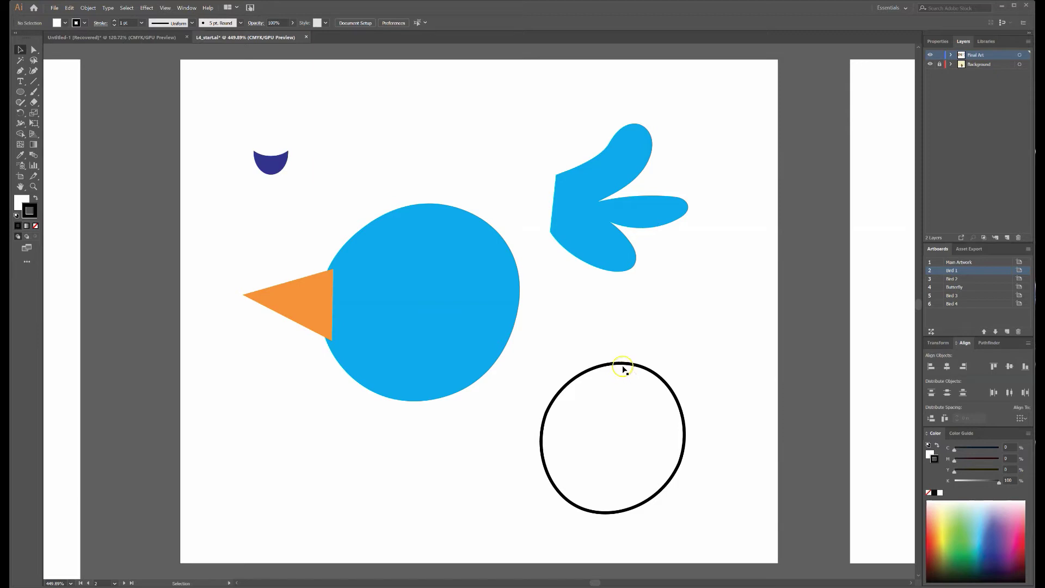
# - Try erasing a horizontal band across the upper part of the large outlined circle, undo each attempt and deselect the circle
pyautogui.click(639, 388)
pyautogui.click(33, 102)
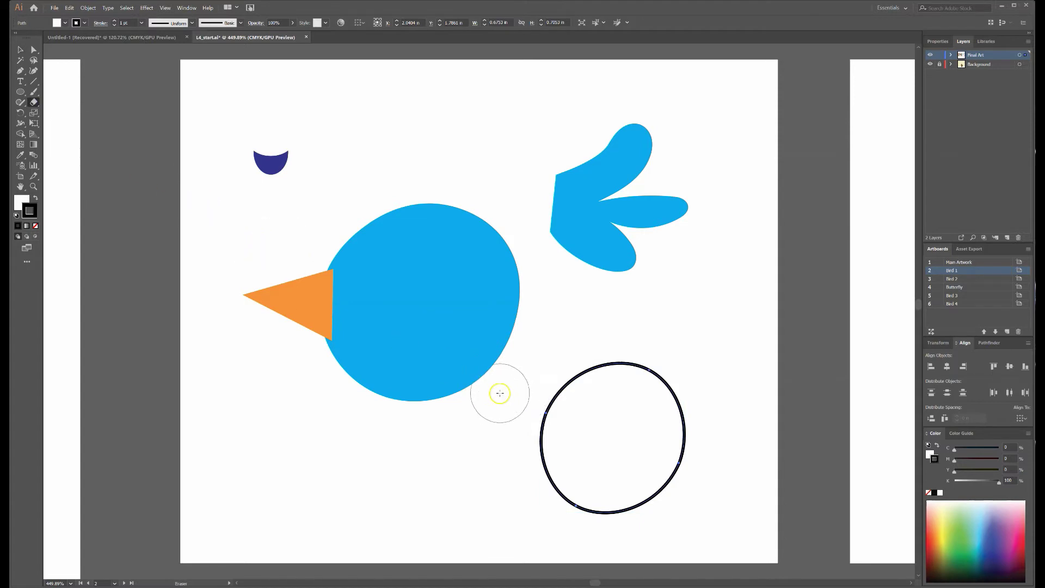
pyautogui.moveTo(498, 398); pyautogui.dragTo(722, 399)
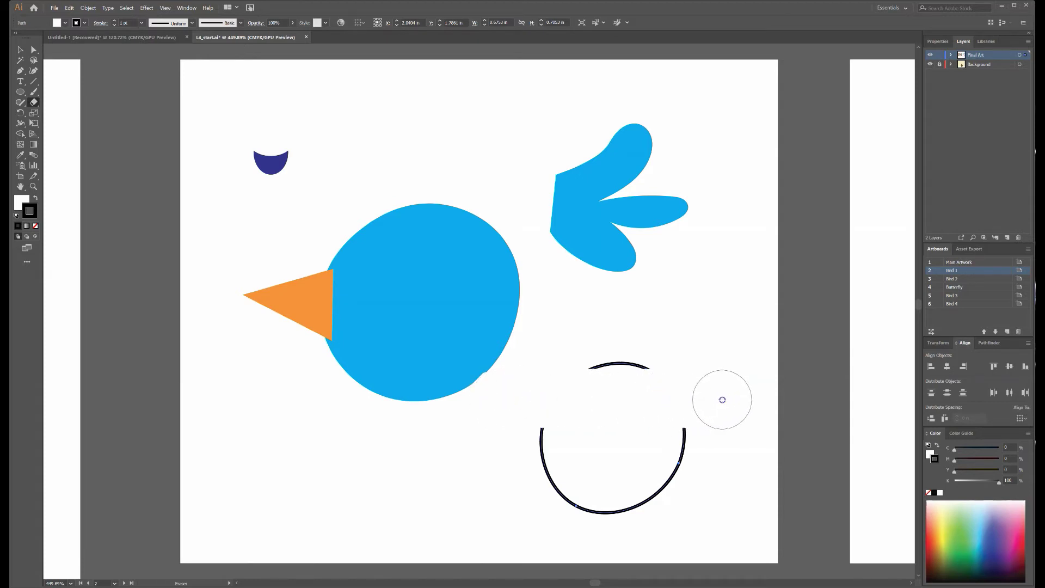
pyautogui.hotkey('ctrl', 'z')
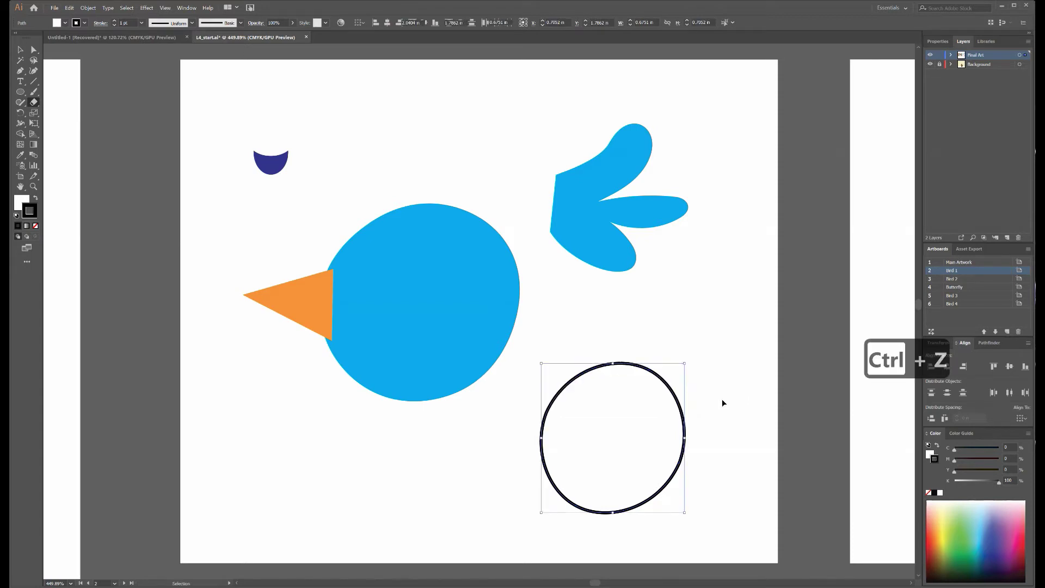
pyautogui.moveTo(477, 407)
pyautogui.mouseDown()
pyautogui.moveTo(479, 396)
pyautogui.moveTo(702, 408)
pyautogui.mouseUp()
pyautogui.hotkey('ctrl', 'z')
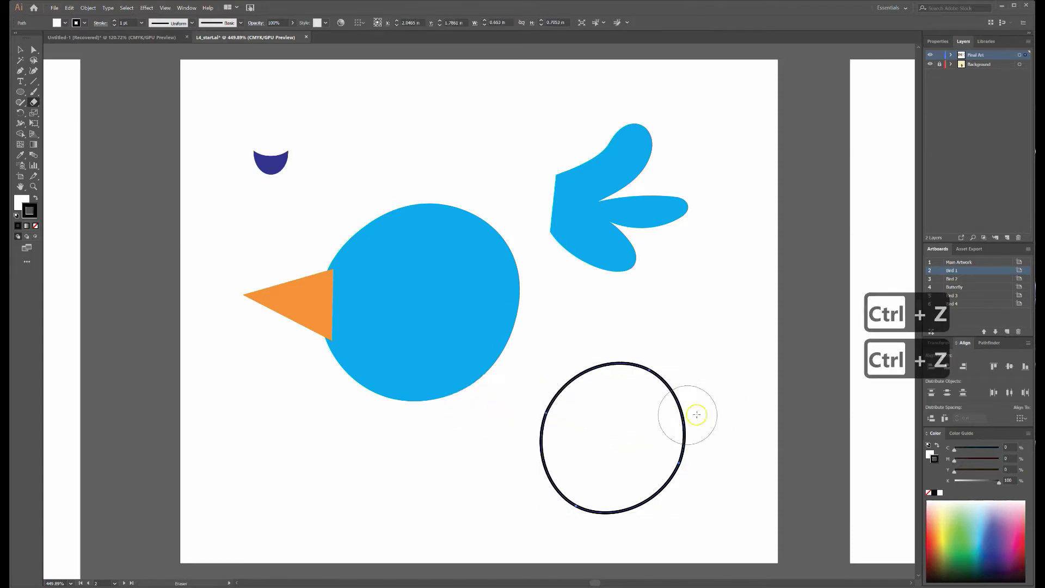
pyautogui.moveTo(469, 401); pyautogui.dragTo(645, 408)
pyautogui.hotkey('ctrl', 'z')
pyautogui.hotkey('ctrl', 'z')
pyautogui.click(20, 50)
pyautogui.click(533, 288)
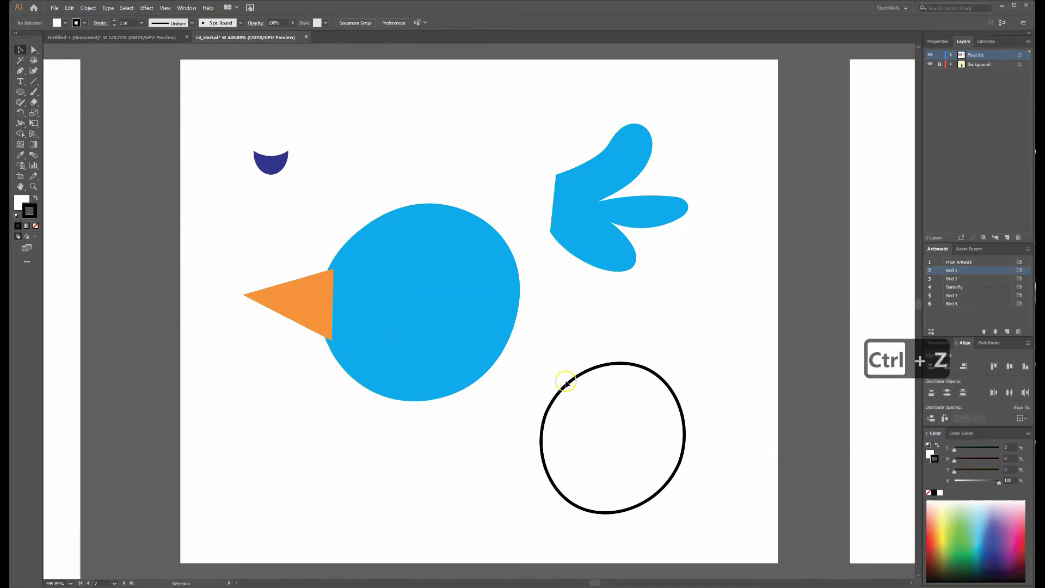
# - Erase a straight horizontal band across the large circle and the piece remaining above it, keeping only the lower half
pyautogui.click(563, 389)
pyautogui.click(33, 102)
pyautogui.moveTo(506, 410); pyautogui.dragTo(752, 425)
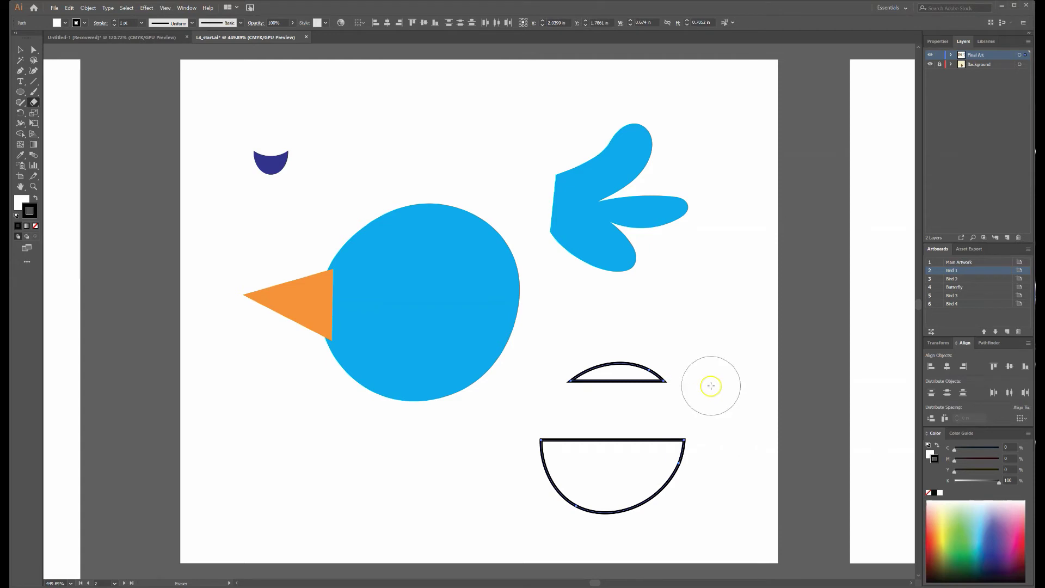
pyautogui.moveTo(705, 384)
pyautogui.mouseDown()
pyautogui.moveTo(641, 368)
pyautogui.moveTo(551, 374)
pyautogui.mouseUp()
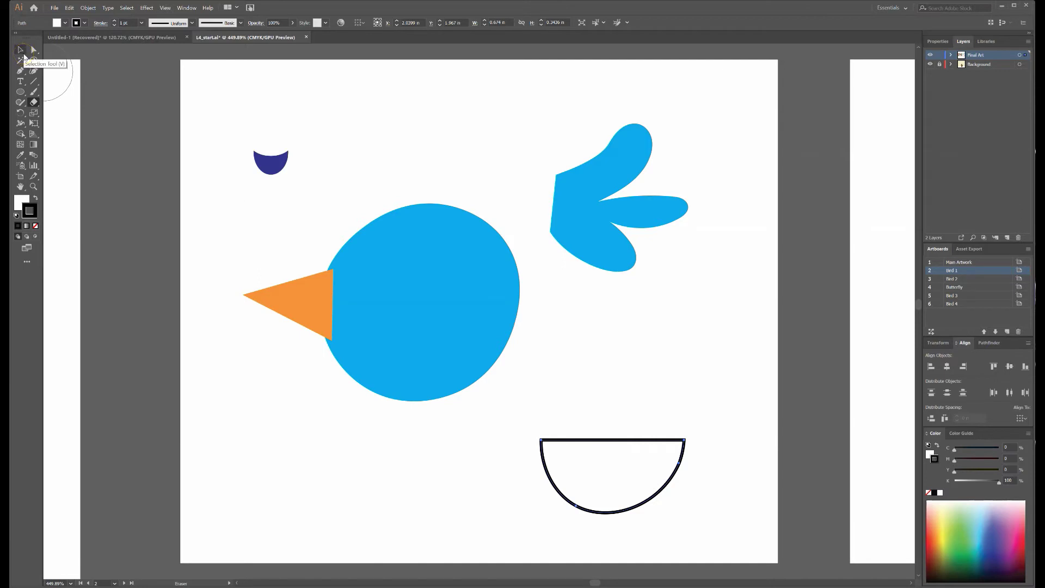
pyautogui.press('v')
# - Copy the dark blue fill and empty stroke from the eye shape to the half circle with the Eyedropper tool
pyautogui.click(20, 155)
pyautogui.click(267, 163)
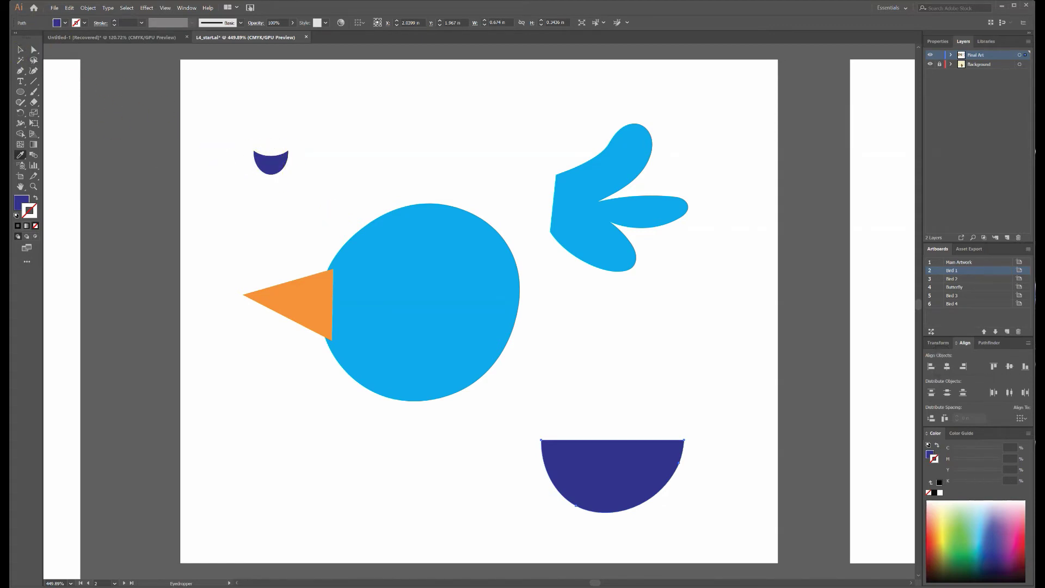
pyautogui.click(26, 49)
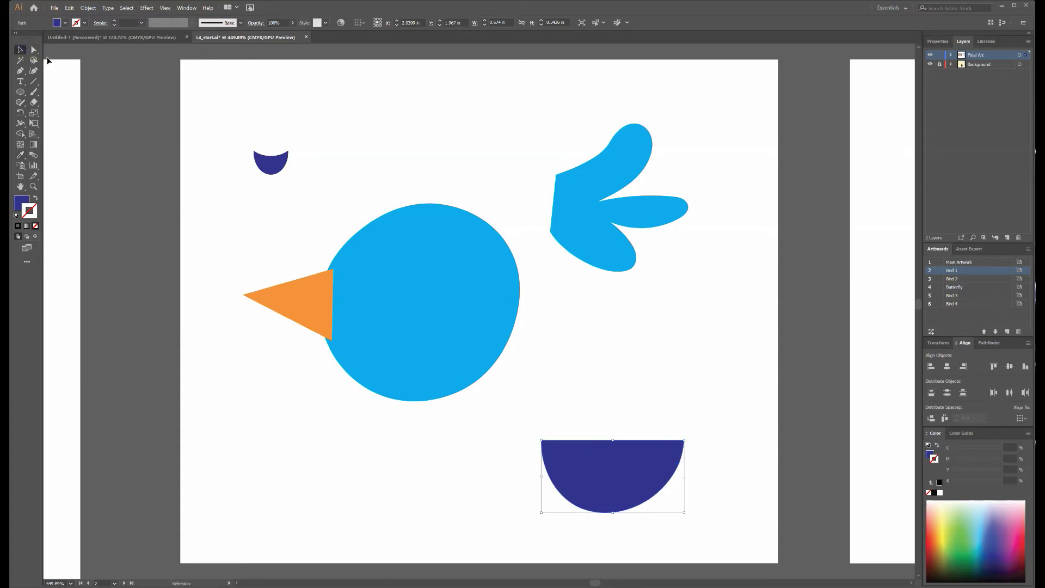
# - Rotate the dark blue half circle by -20 degrees
pyautogui.click(87, 8)
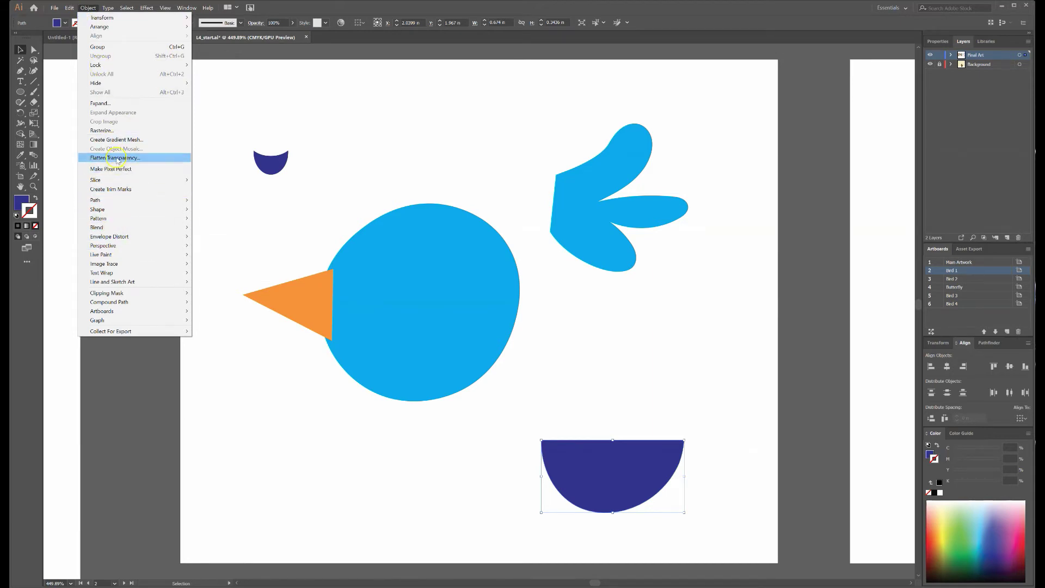
pyautogui.moveTo(112, 221)
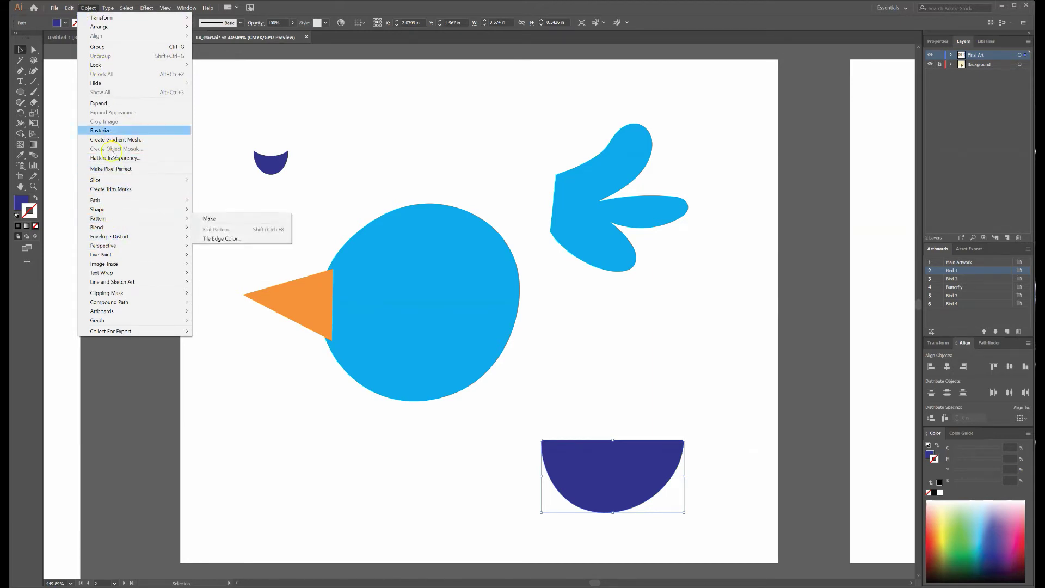
pyautogui.moveTo(133, 16)
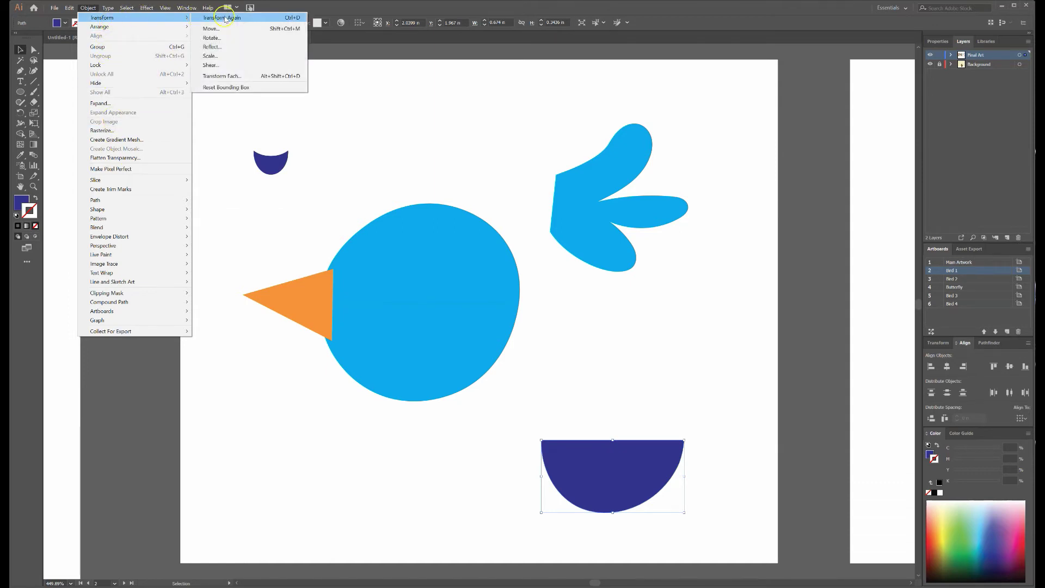
pyautogui.click(227, 47)
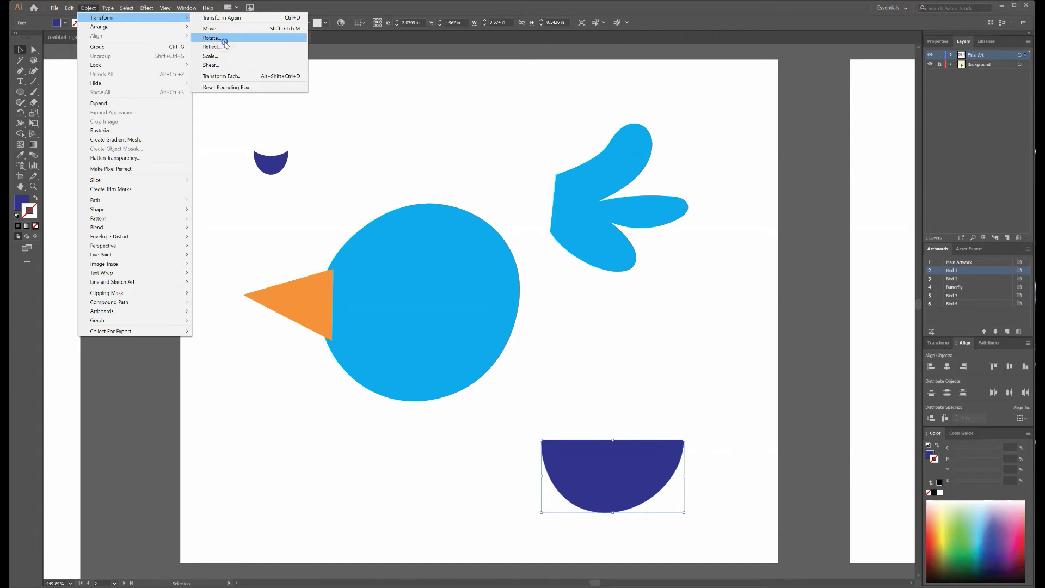
pyautogui.moveTo(1, 1); pyautogui.dragTo(148, 121)
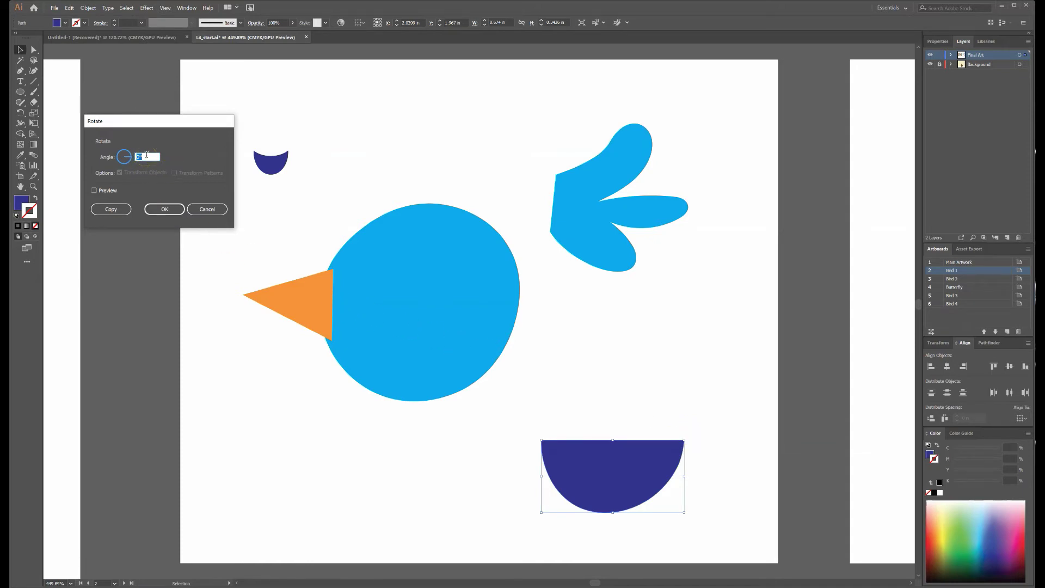
pyautogui.write('-20')
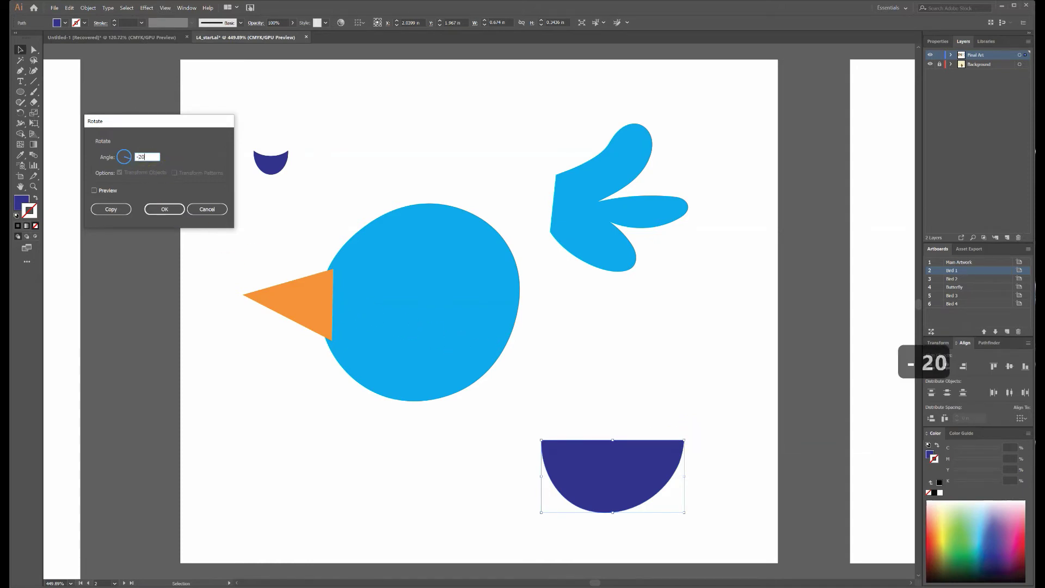
pyautogui.click(162, 209)
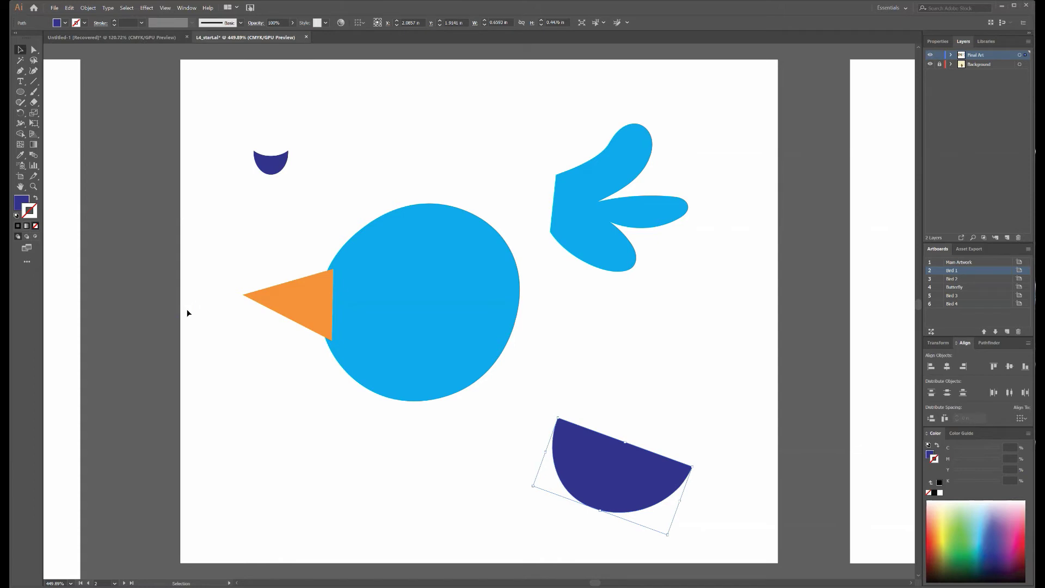
# - Assemble the bird by moving the half-circle wing onto the body, the tail against its rear and the eye onto the head
pyautogui.press('v')
pyautogui.moveTo(610, 471); pyautogui.dragTo(454, 359)
pyautogui.moveTo(578, 255); pyautogui.dragTo(521, 332)
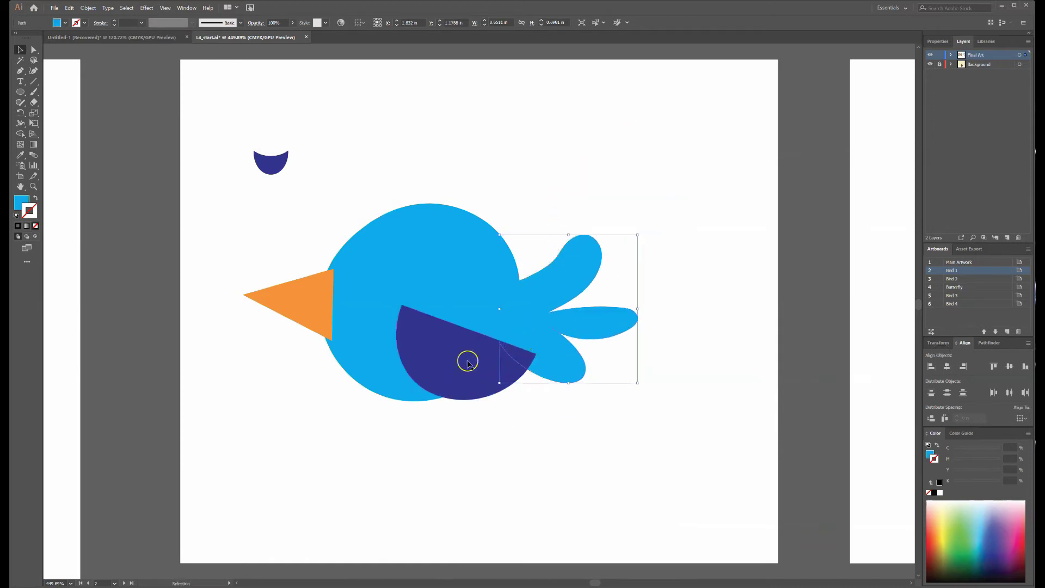
pyautogui.moveTo(466, 362)
pyautogui.mouseDown()
pyautogui.moveTo(456, 348)
pyautogui.moveTo(468, 357)
pyautogui.mouseUp()
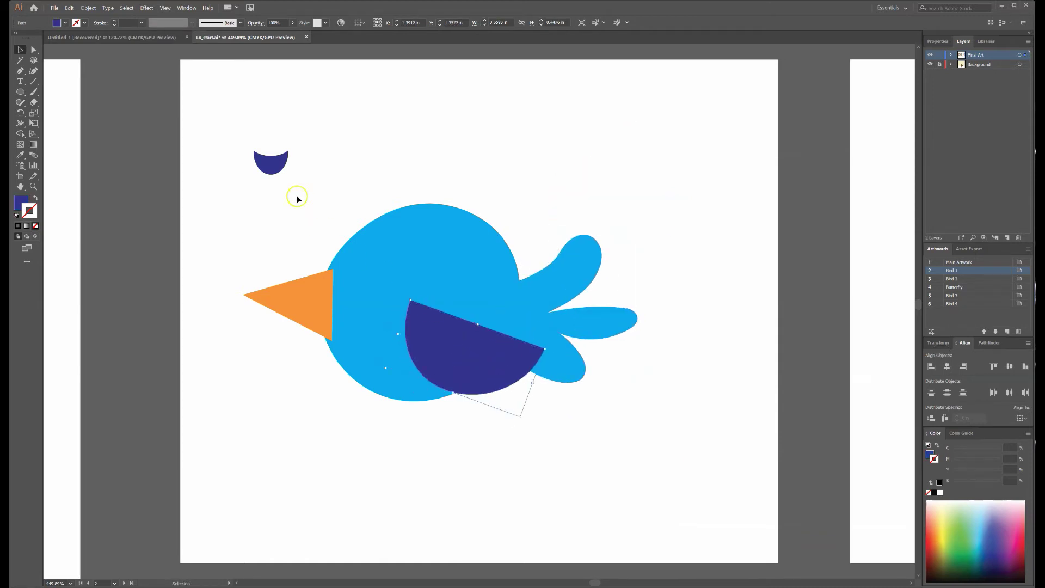
pyautogui.moveTo(376, 264); pyautogui.dragTo(384, 267)
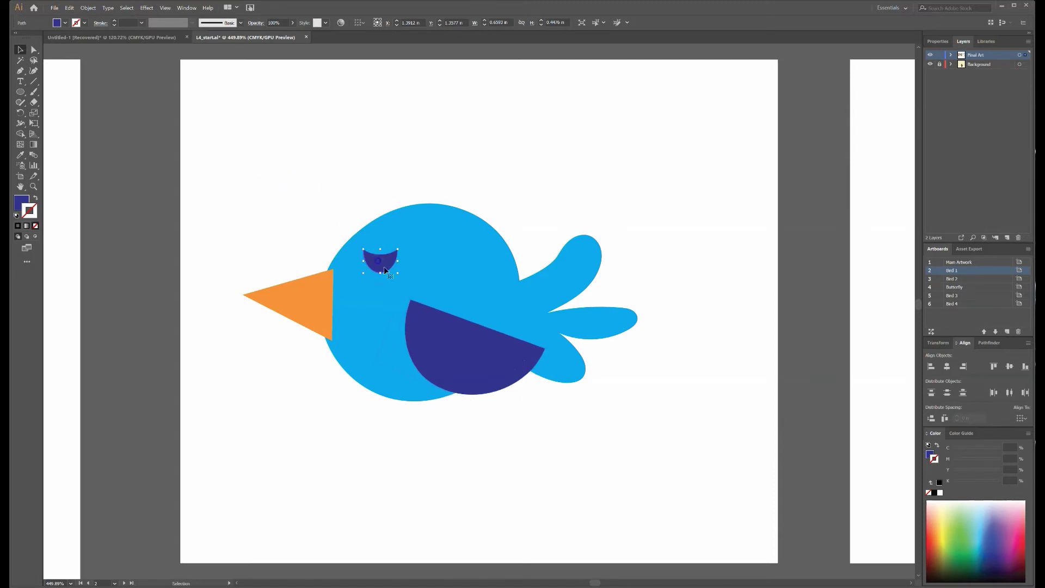
pyautogui.click(403, 159)
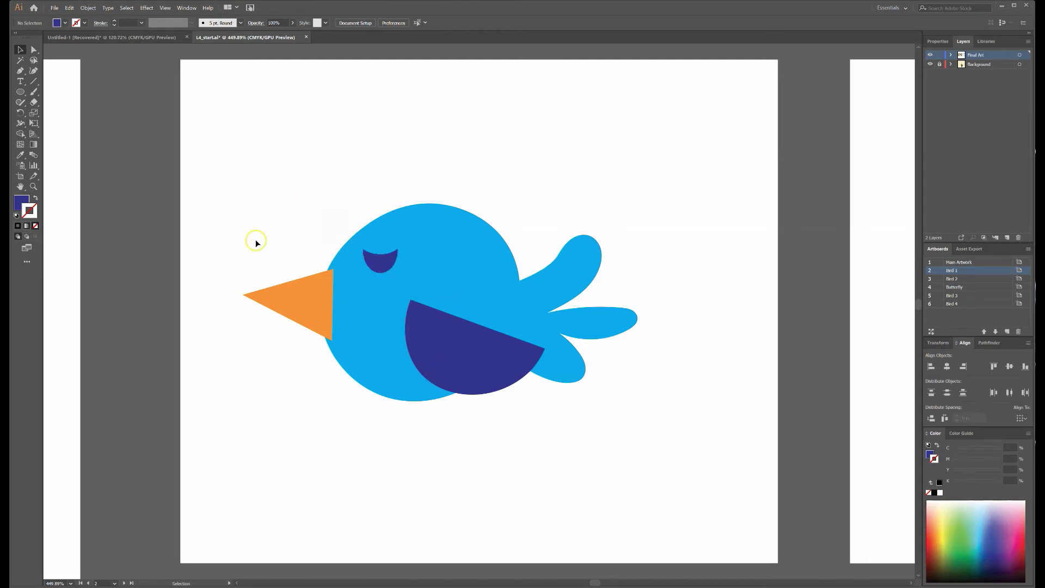
# - Group all parts of the assembled bird and deselect the group
pyautogui.moveTo(225, 123); pyautogui.dragTo(691, 471)
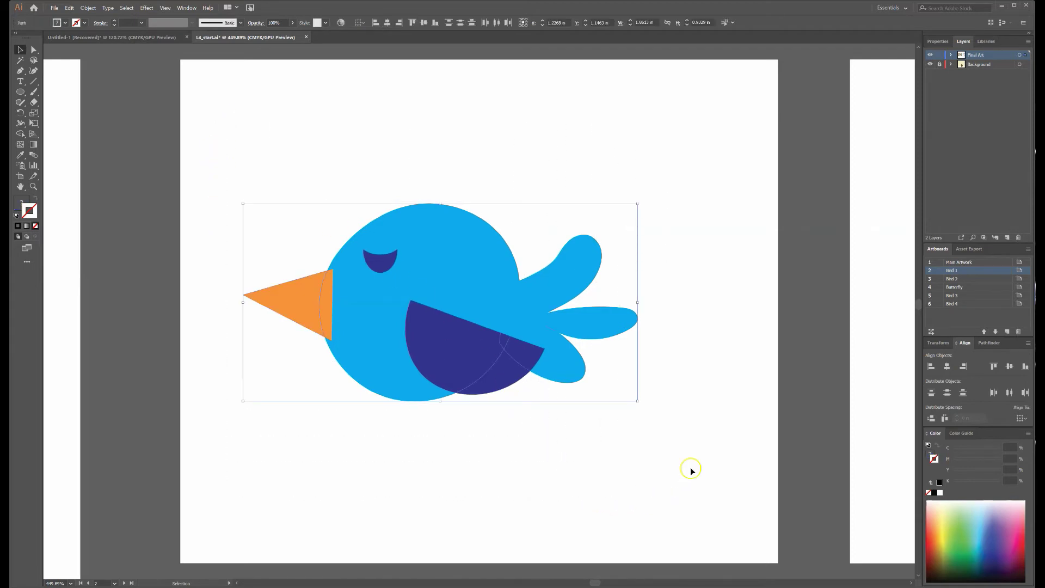
pyautogui.hotkey('ctrl', 'g')
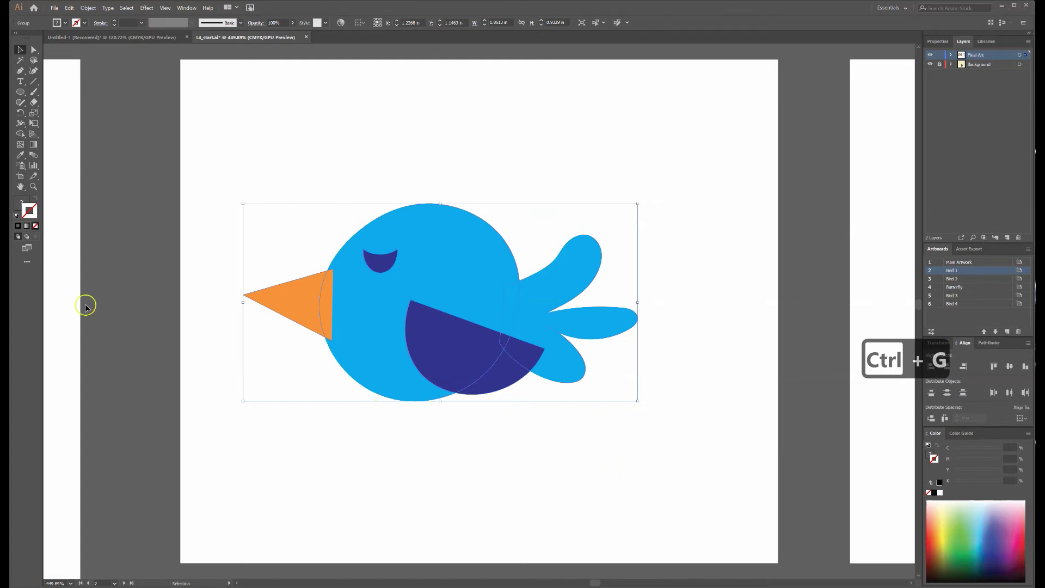
pyautogui.click(832, 256)
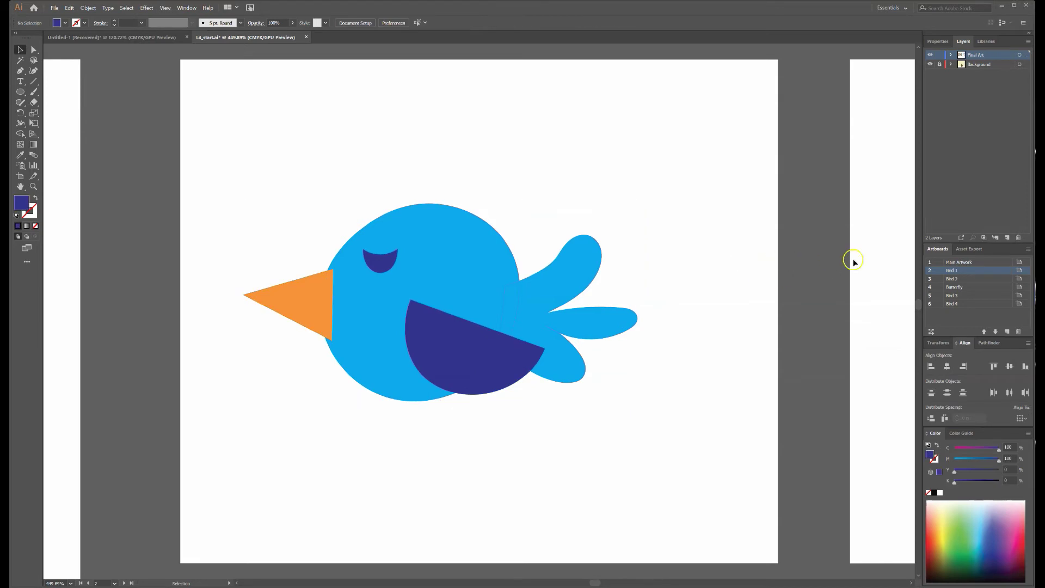
# - On the Butterfly artboard, select the overlapping circles and rectangles and merge the left circle with its inner red corner using Shape Builder
pyautogui.doubleClick(940, 290)
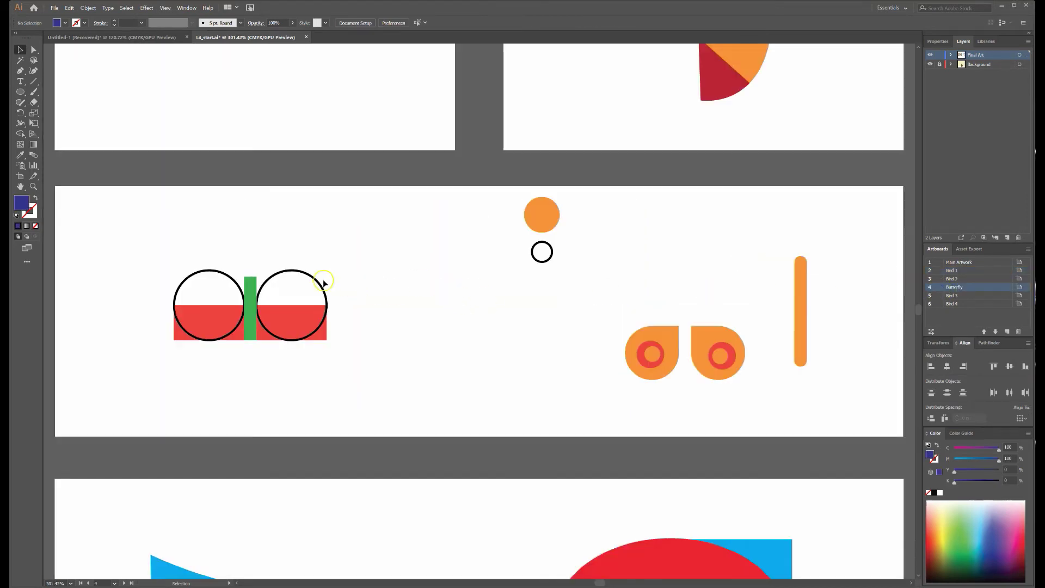
pyautogui.click(34, 187)
pyautogui.moveTo(163, 251); pyautogui.dragTo(243, 280)
pyautogui.scroll(-14, 353, 367)
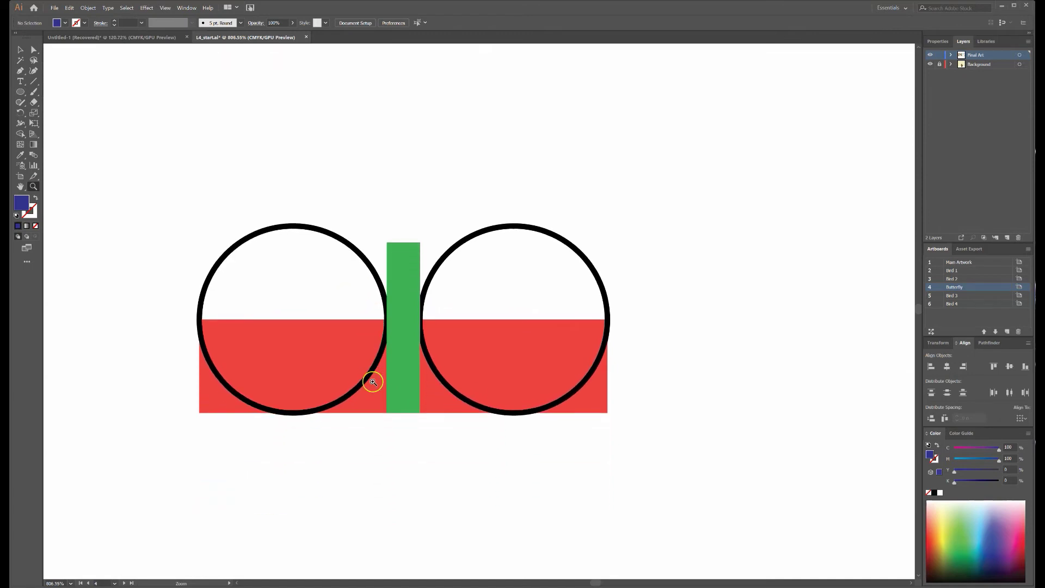
pyautogui.click(344, 392)
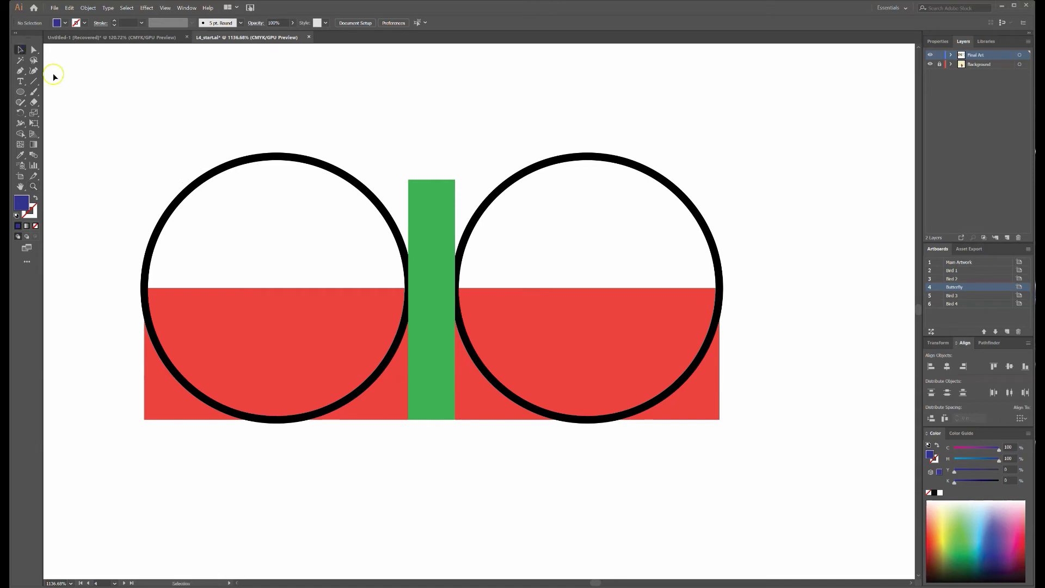
pyautogui.moveTo(87, 85); pyautogui.dragTo(397, 332)
pyautogui.moveTo(771, 507); pyautogui.dragTo(774, 507)
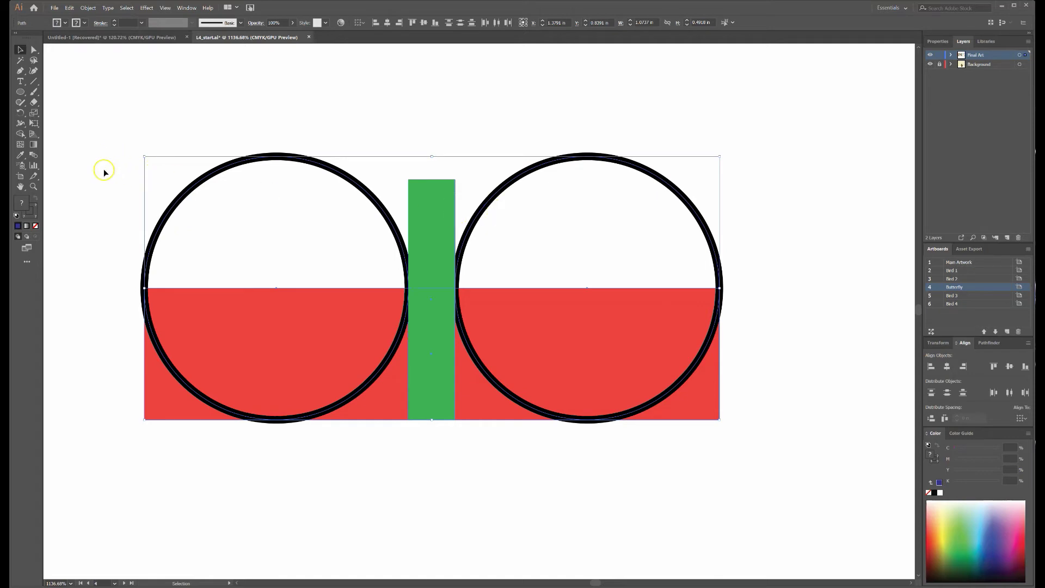
pyautogui.click(20, 134)
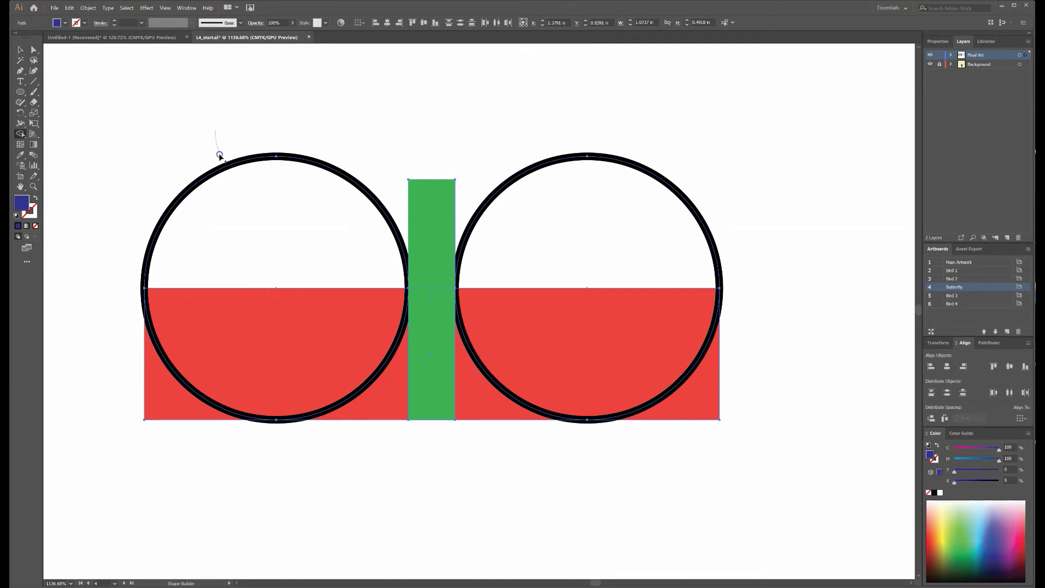
pyautogui.moveTo(259, 295)
pyautogui.mouseDown()
pyautogui.moveTo(305, 374)
pyautogui.moveTo(386, 450)
pyautogui.mouseUp()
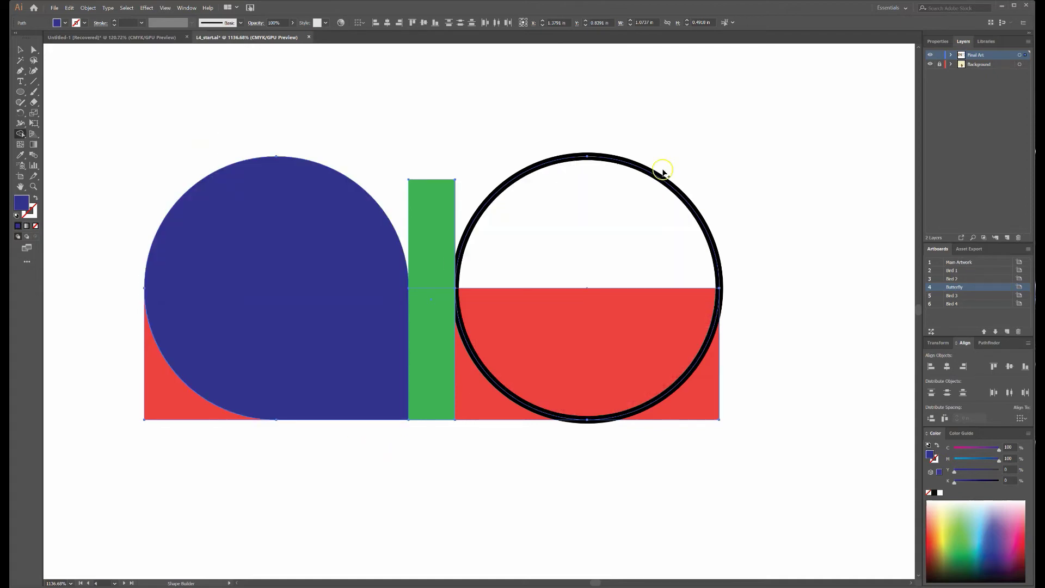
# - Merge the right circle with its inner red corner using Shape Builder, and delete the two outer red corners
pyautogui.moveTo(668, 129)
pyautogui.mouseDown()
pyautogui.moveTo(645, 200)
pyautogui.moveTo(488, 397)
pyautogui.mouseUp()
pyautogui.moveTo(471, 434); pyautogui.dragTo(472, 438)
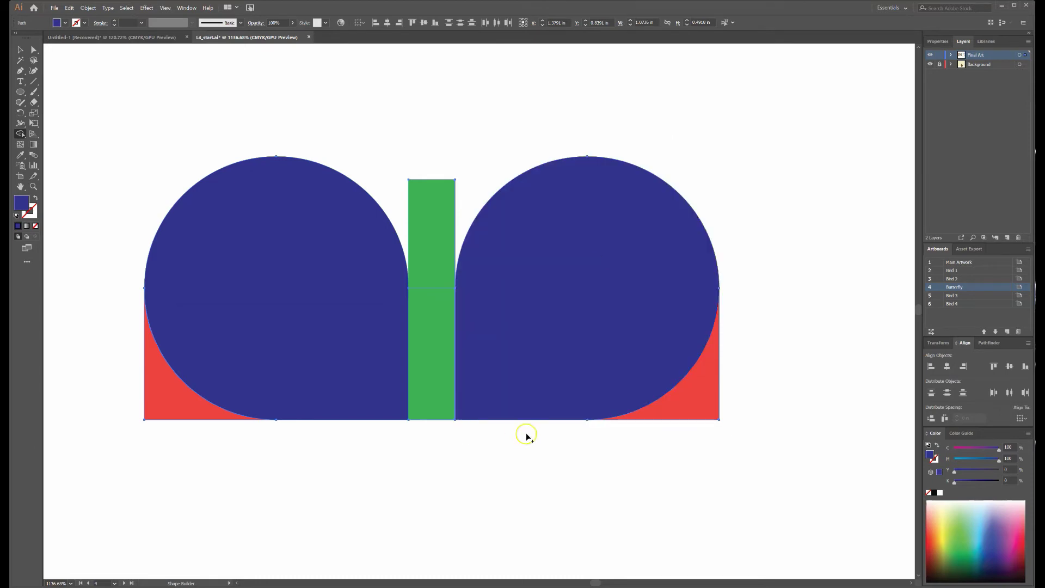
pyautogui.hotkey('ctrl', 'z')
pyautogui.moveTo(689, 142)
pyautogui.mouseDown()
pyautogui.moveTo(578, 330)
pyautogui.moveTo(463, 439)
pyautogui.mouseUp()
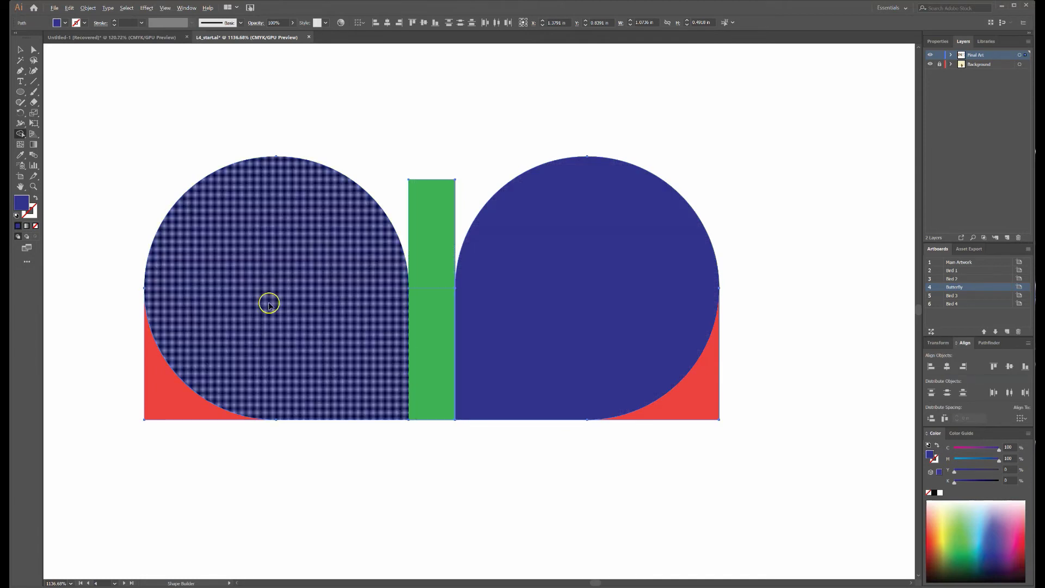
pyautogui.keyDown('alt'); pyautogui.click(163, 409); pyautogui.keyUp('alt')
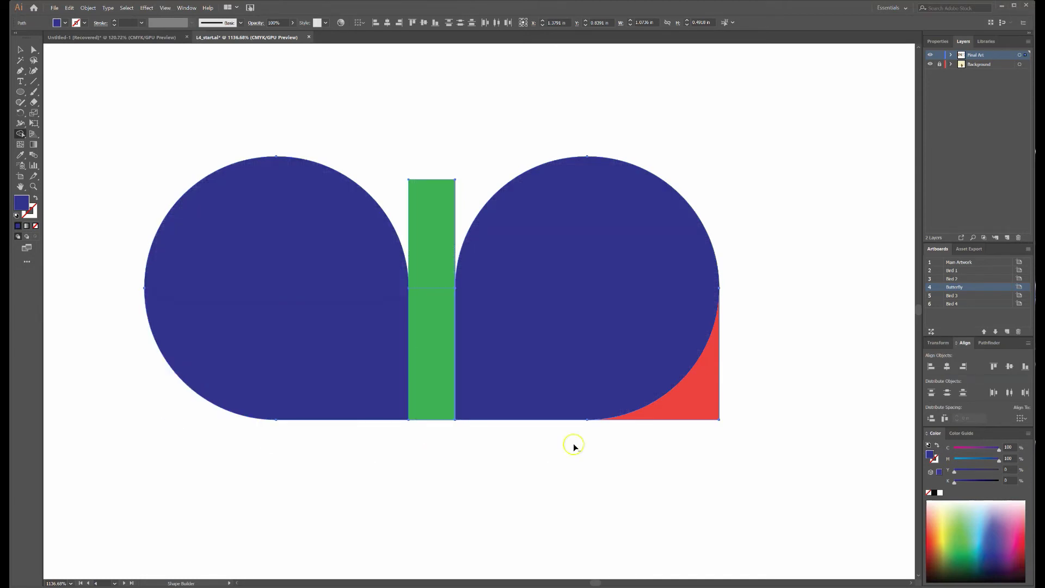
pyautogui.keyDown('alt'); pyautogui.click(676, 414); pyautogui.keyUp('alt')
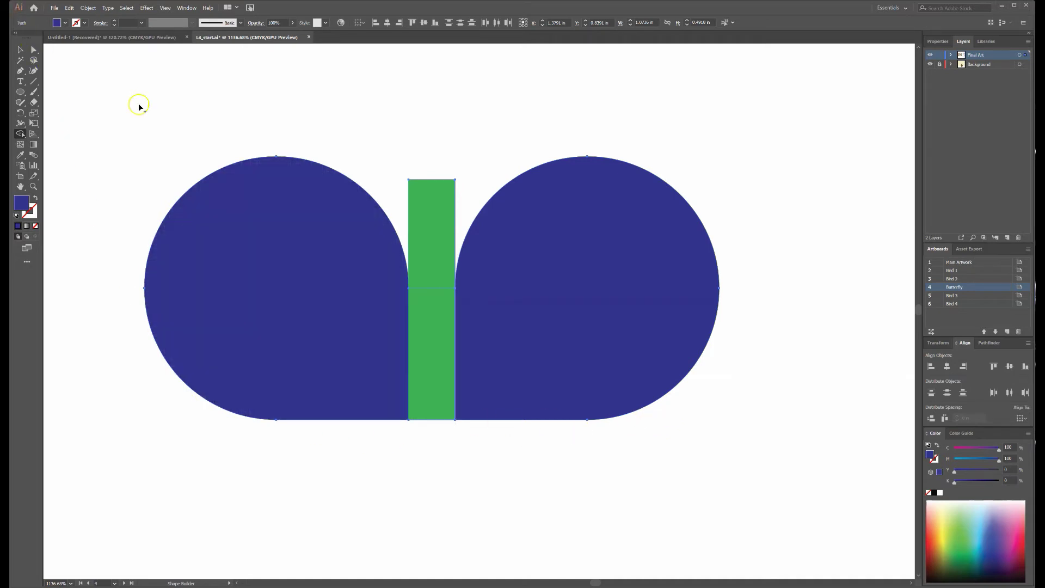
# - Set the Shape Builder tool's selection option to Straight Line
pyautogui.doubleClick(21, 134)
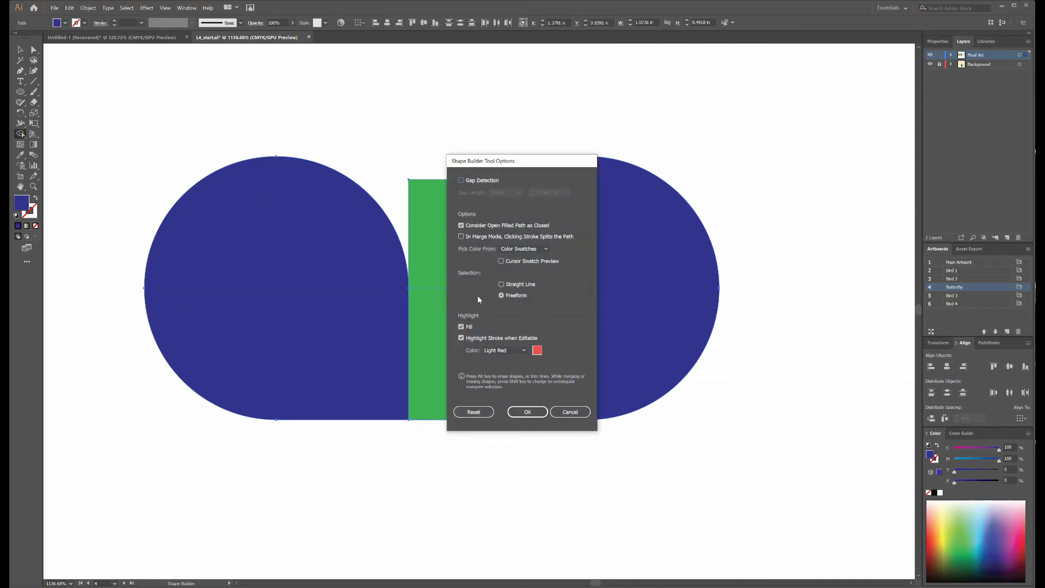
pyautogui.click(501, 284)
pyautogui.click(528, 410)
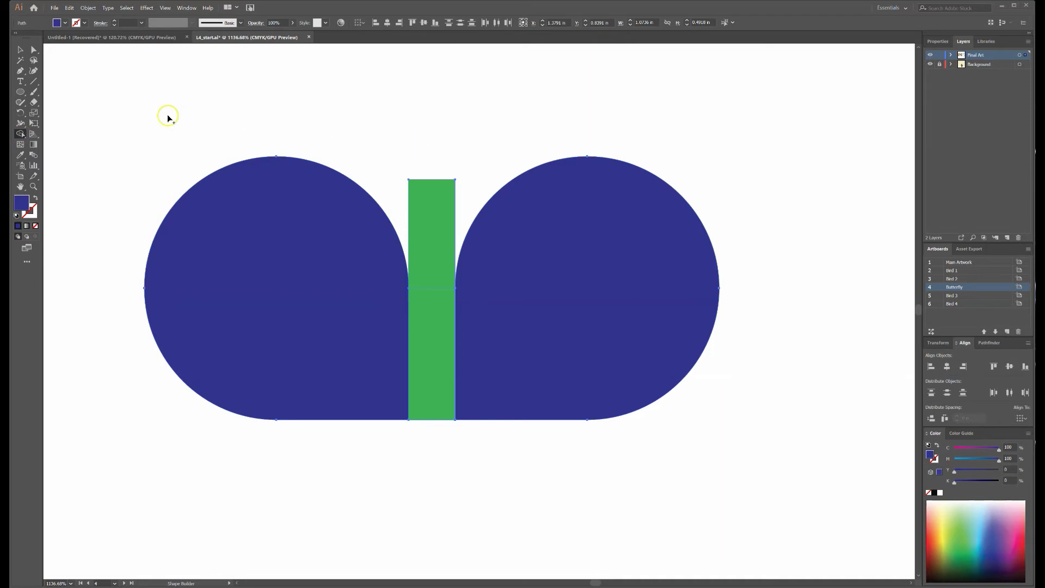
# - Try a diagonal straight-line Shape Builder pass across both wings and the green bar, and undo the changes
pyautogui.moveTo(472, 265); pyautogui.dragTo(802, 440)
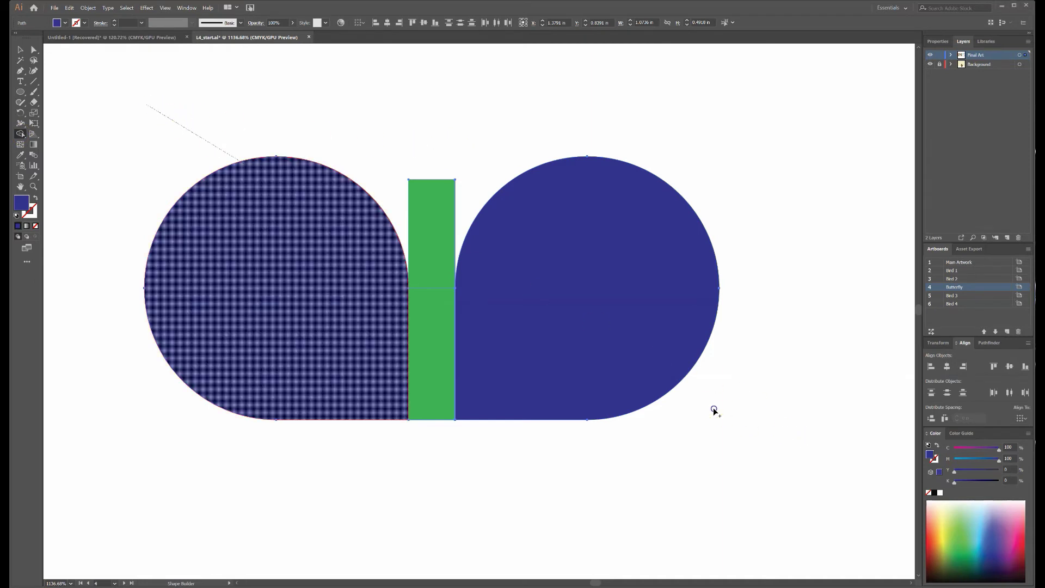
pyautogui.moveTo(714, 409); pyautogui.dragTo(620, 369)
pyautogui.click(20, 50)
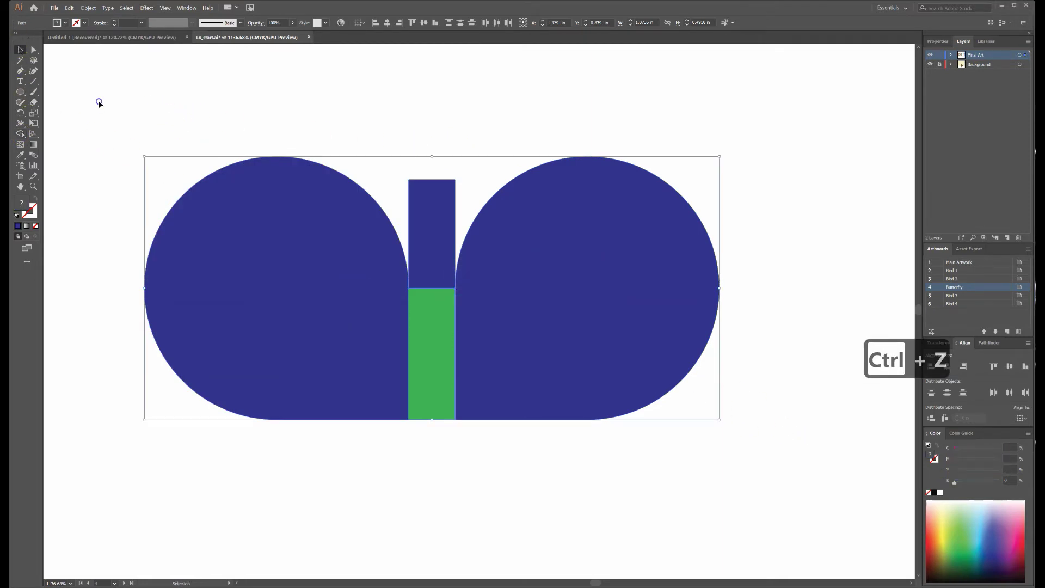
pyautogui.moveTo(120, 107); pyautogui.dragTo(773, 451)
pyautogui.hotkey('ctrl', 'z')
pyautogui.press('v')
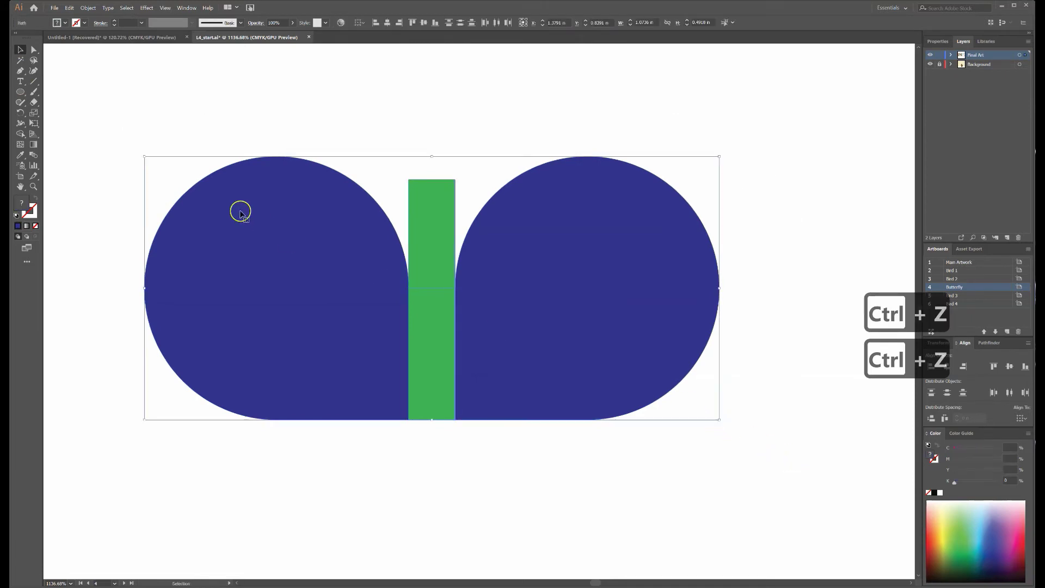
# - Delete both sections of the green bar between the wings with one straight Shape Builder pass
pyautogui.click(19, 133)
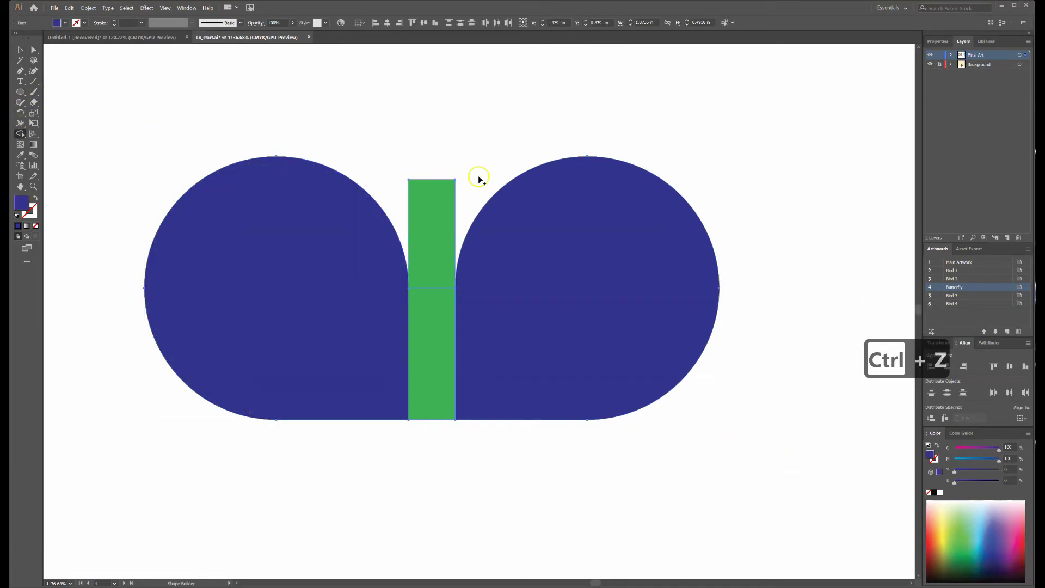
pyautogui.moveTo(430, 145); pyautogui.dragTo(427, 462)
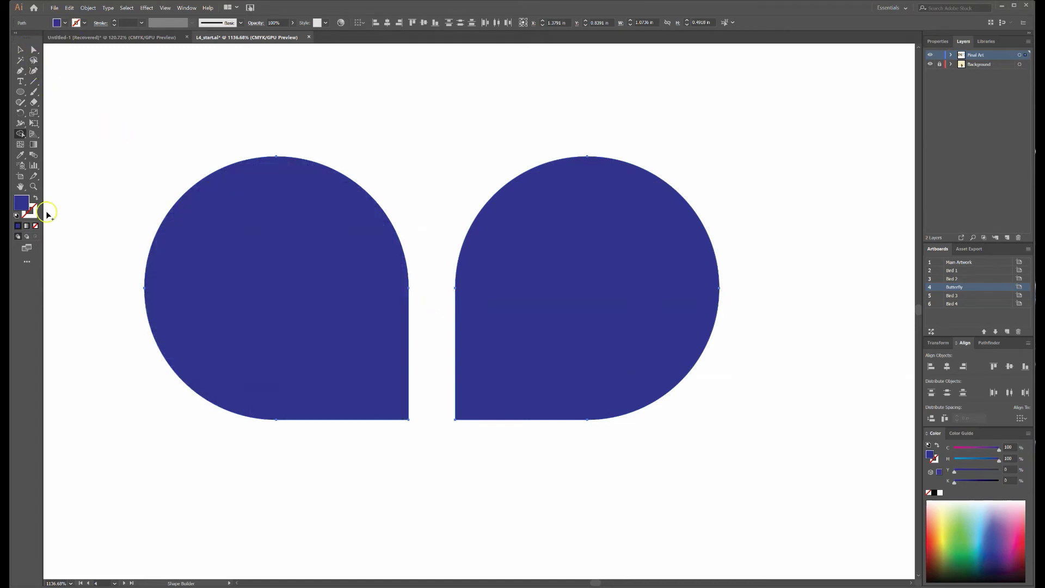
# - Fill both blue teardrop wings with red
pyautogui.click(65, 23)
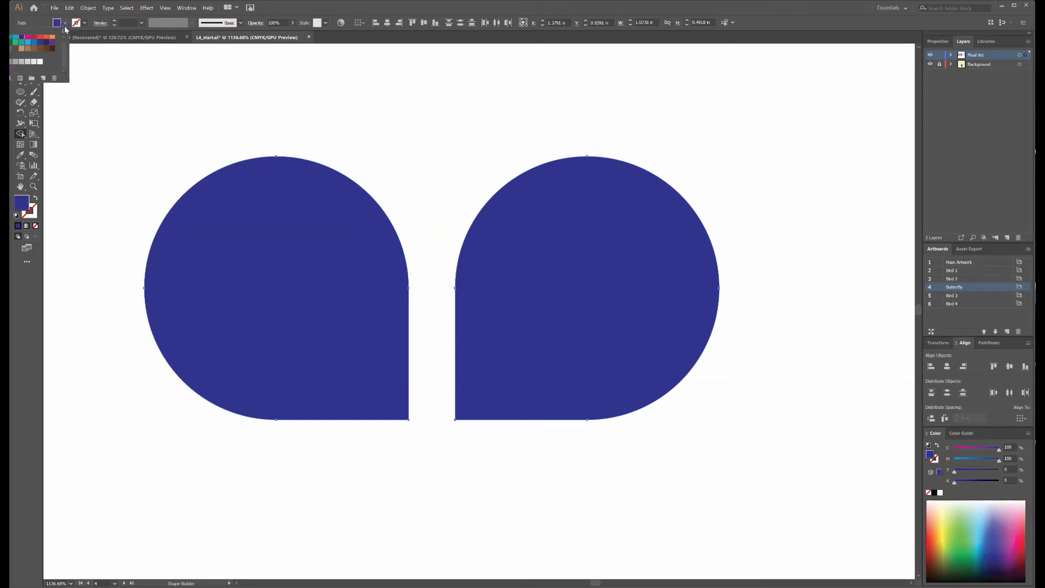
pyautogui.click(42, 41)
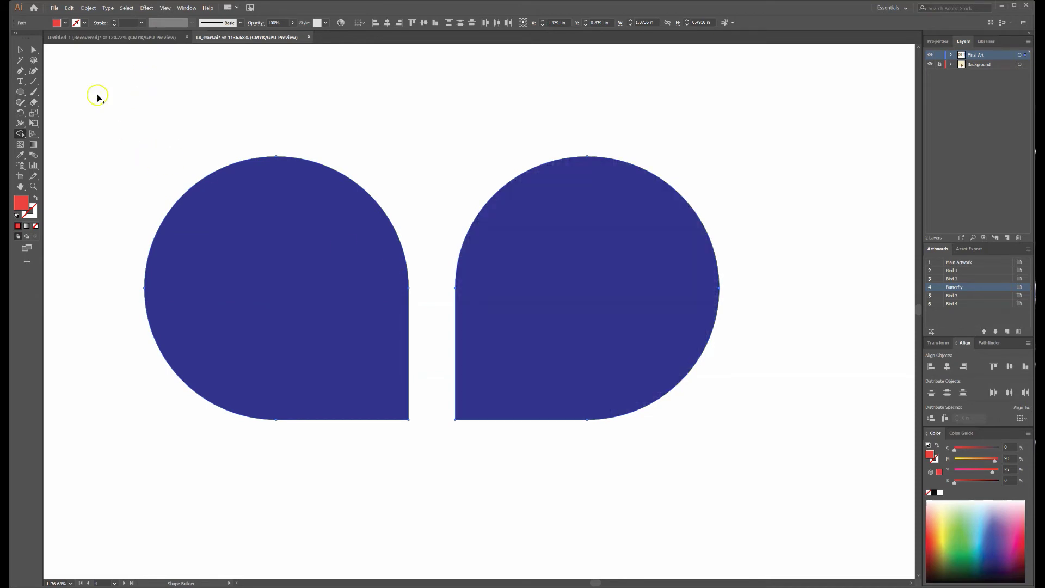
pyautogui.click(20, 50)
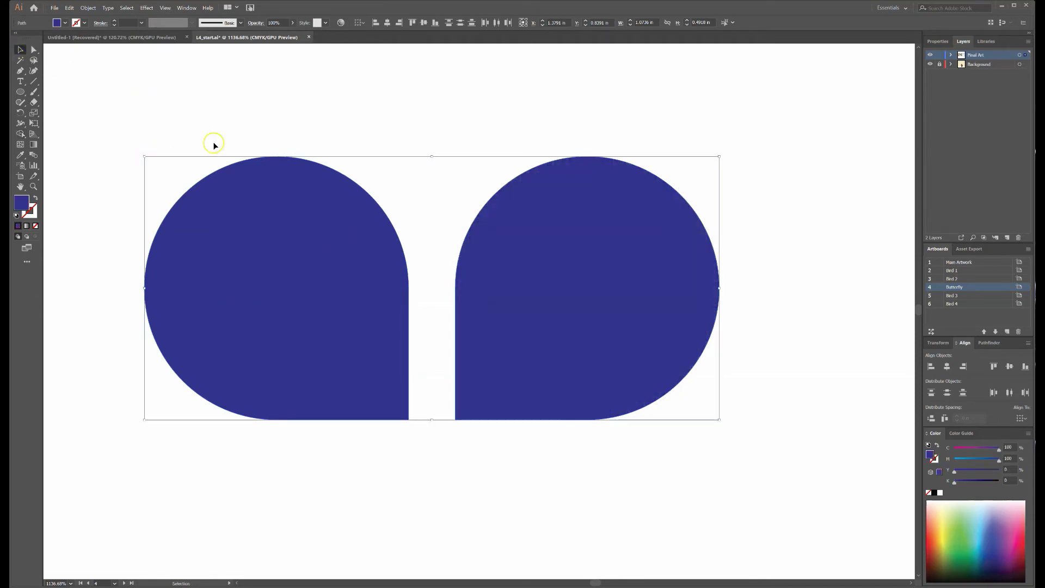
pyautogui.click(64, 22)
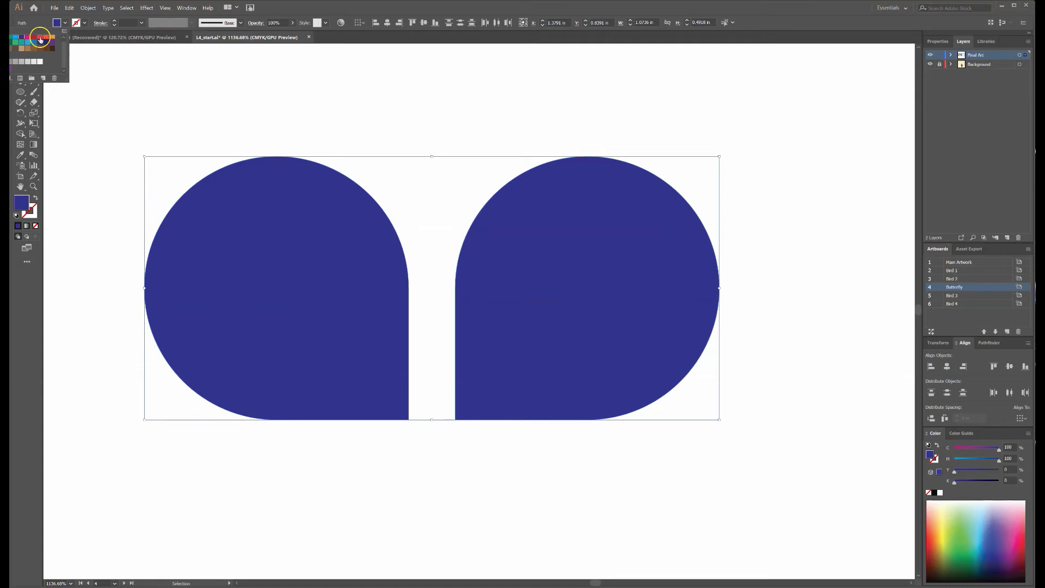
pyautogui.click(34, 39)
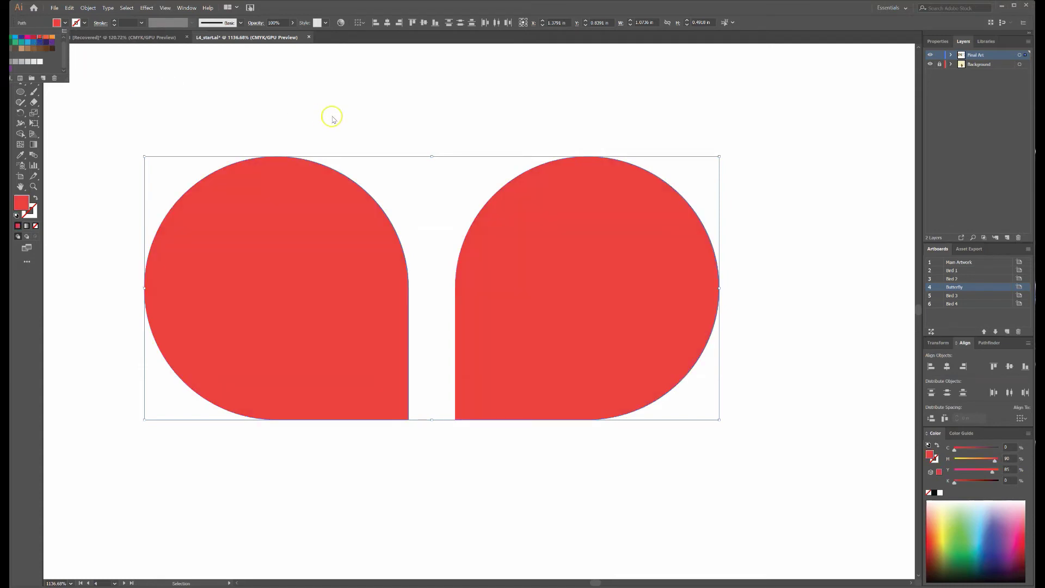
pyautogui.click(365, 135)
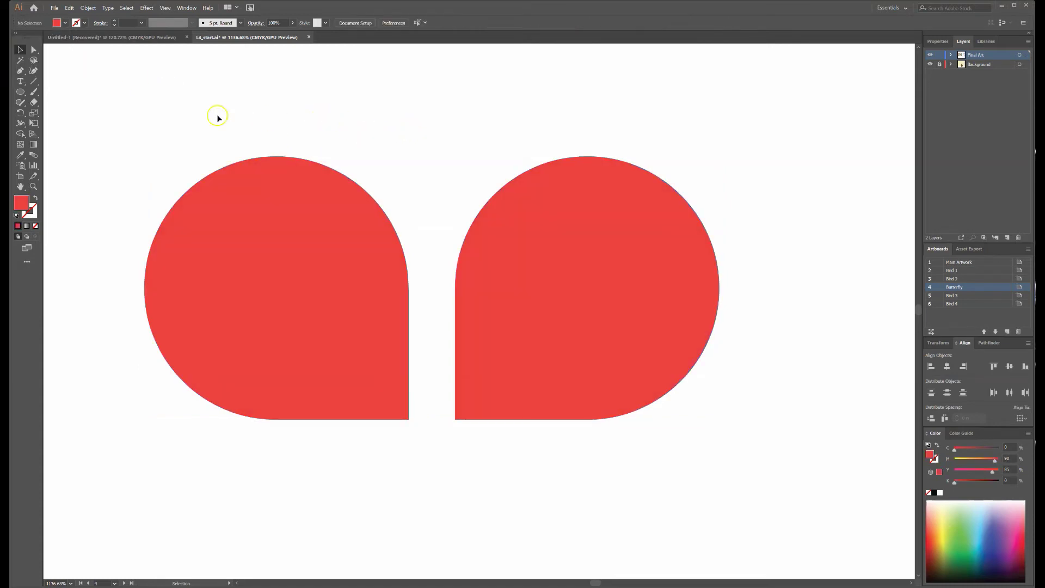
# - Group the two red wings together
pyautogui.click(203, 205)
pyautogui.click(135, 102)
pyautogui.moveTo(145, 80); pyautogui.dragTo(825, 532)
pyautogui.hotkey('ctrl', 'g')
pyautogui.rightClick(671, 315)
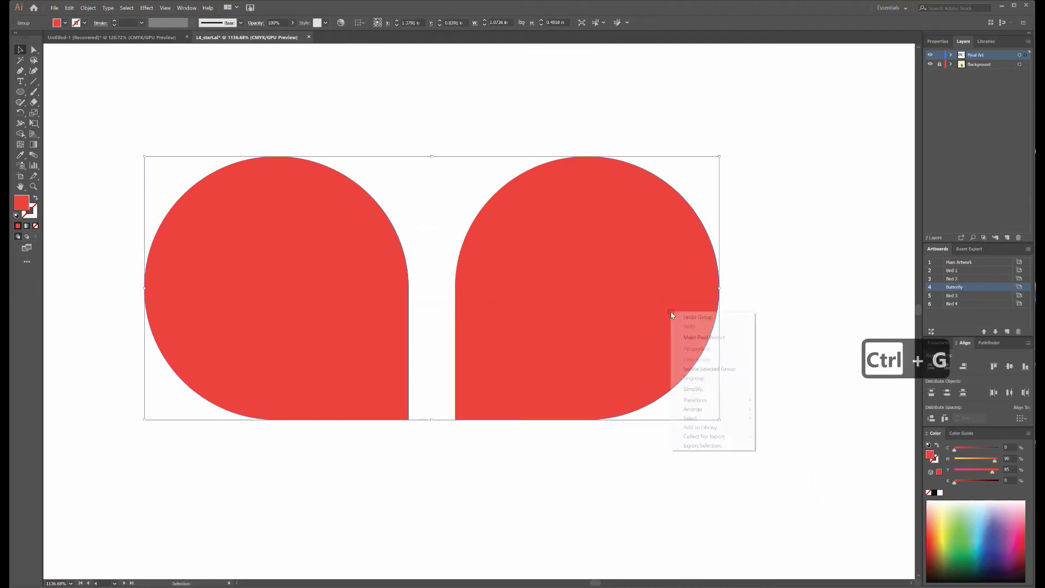
pyautogui.click(791, 273)
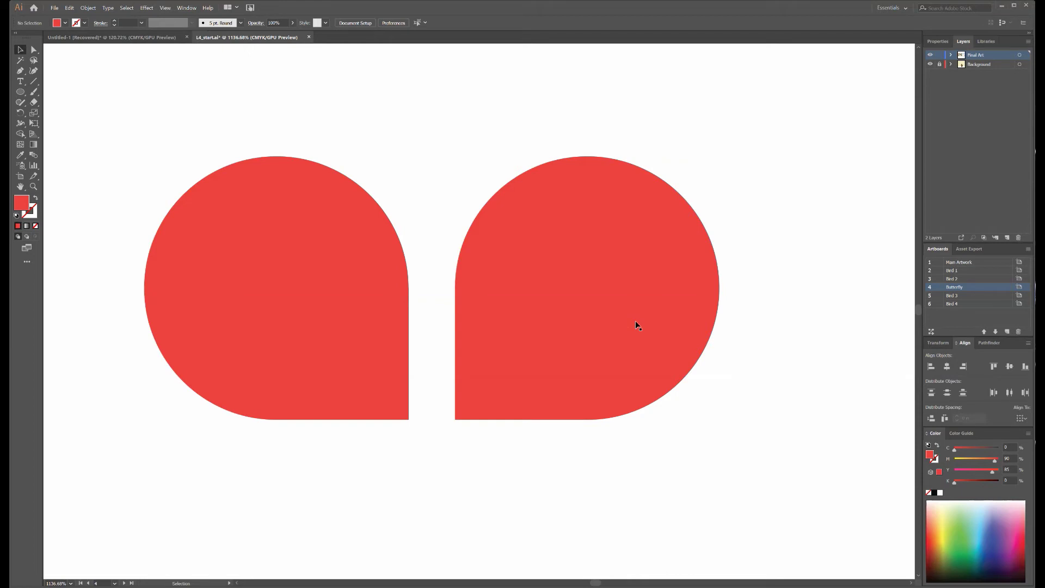
# - Turn on Smart Guides on the Butterfly artboard, and snap the red wing group directly above the orange lower wings
pyautogui.hotkey('ctrl', 'alt', '0')
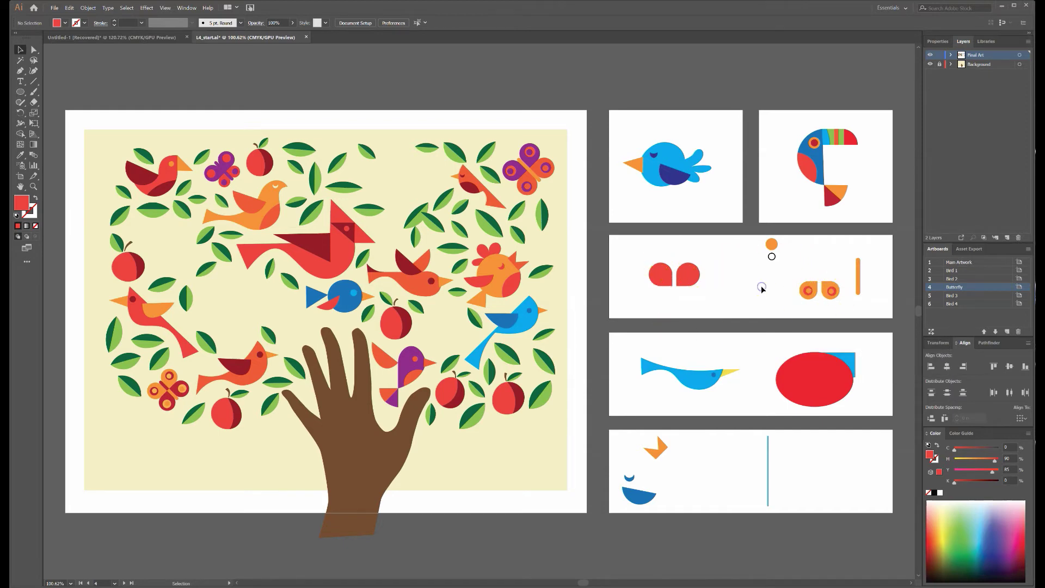
pyautogui.doubleClick(941, 287)
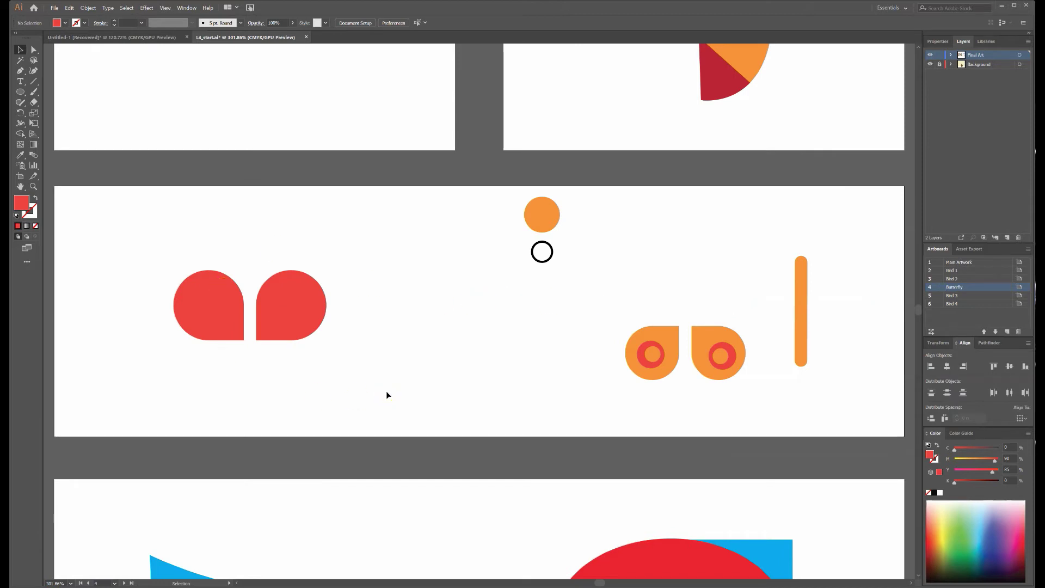
pyautogui.moveTo(294, 323); pyautogui.dragTo(732, 309)
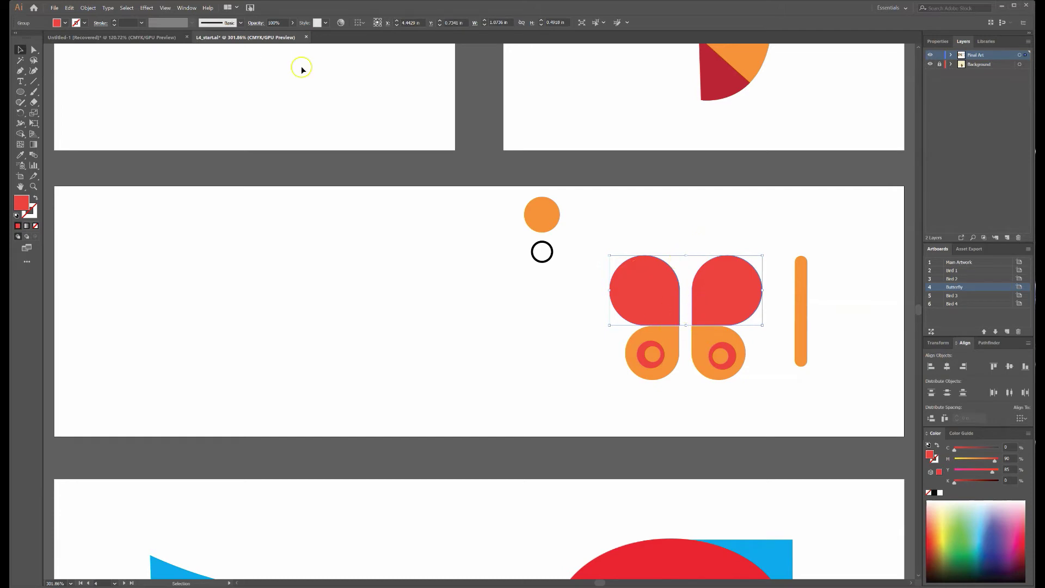
pyautogui.moveTo(680, 297); pyautogui.dragTo(385, 355)
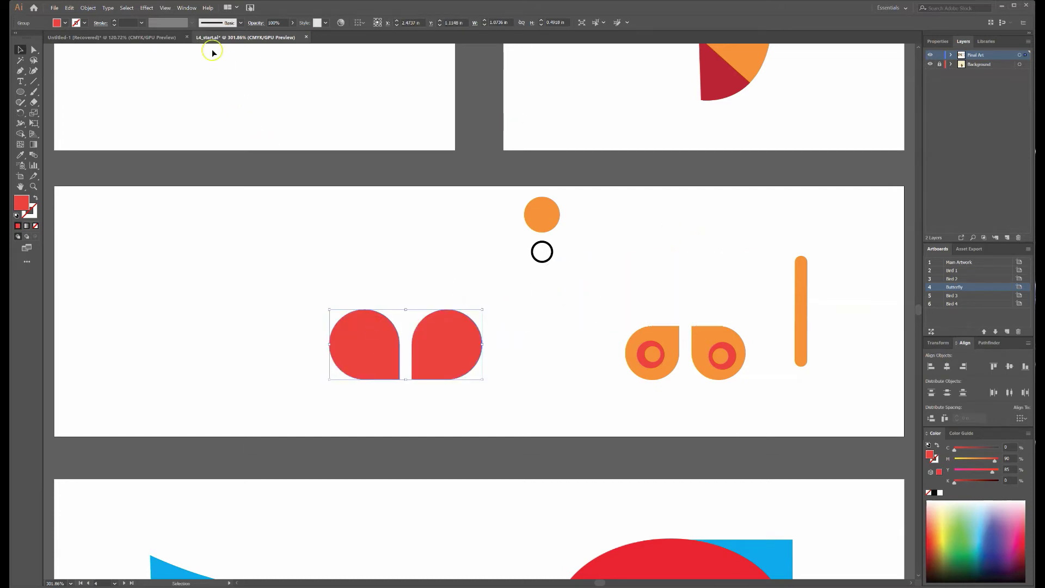
pyautogui.click(166, 7)
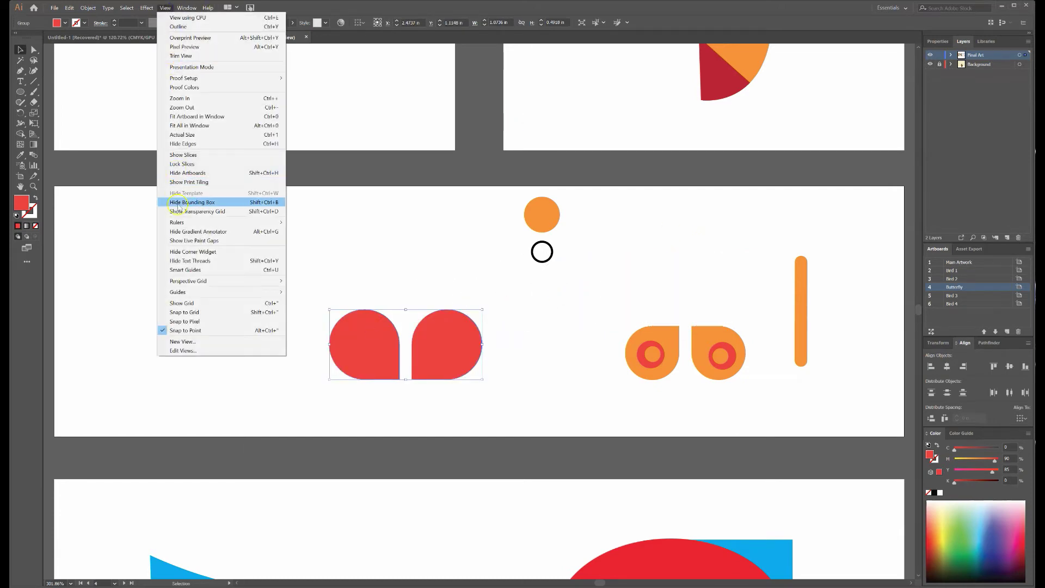
pyautogui.click(191, 270)
pyautogui.moveTo(360, 354); pyautogui.dragTo(640, 305)
pyautogui.click(713, 247)
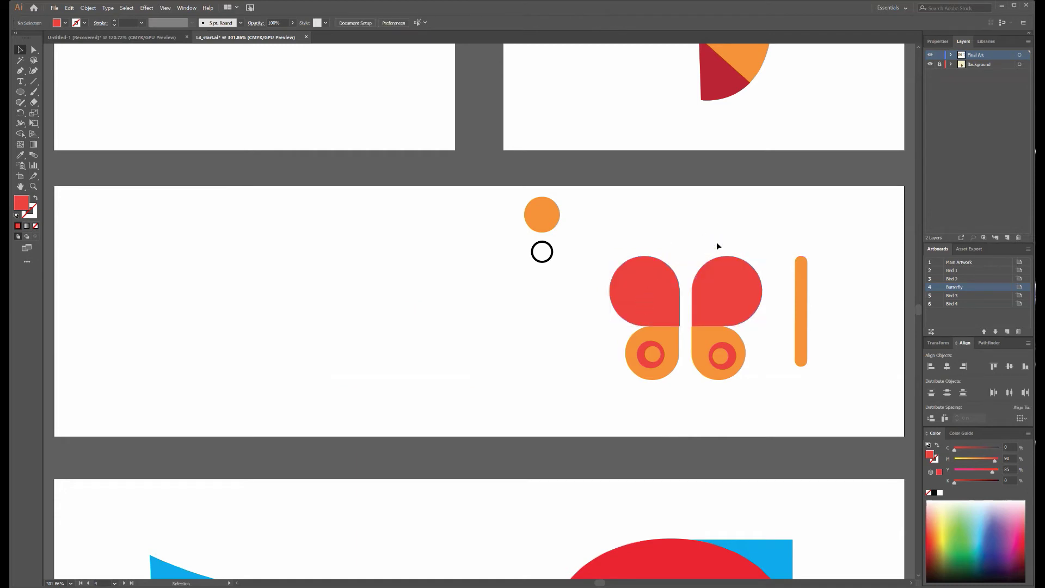
# - Move the orange body bar into the gap between the butterfly's left and right wings
pyautogui.click(776, 300)
pyautogui.moveTo(795, 283); pyautogui.dragTo(681, 296)
pyautogui.moveTo(681, 297); pyautogui.dragTo(681, 296)
pyautogui.click(804, 279)
pyautogui.click(771, 311)
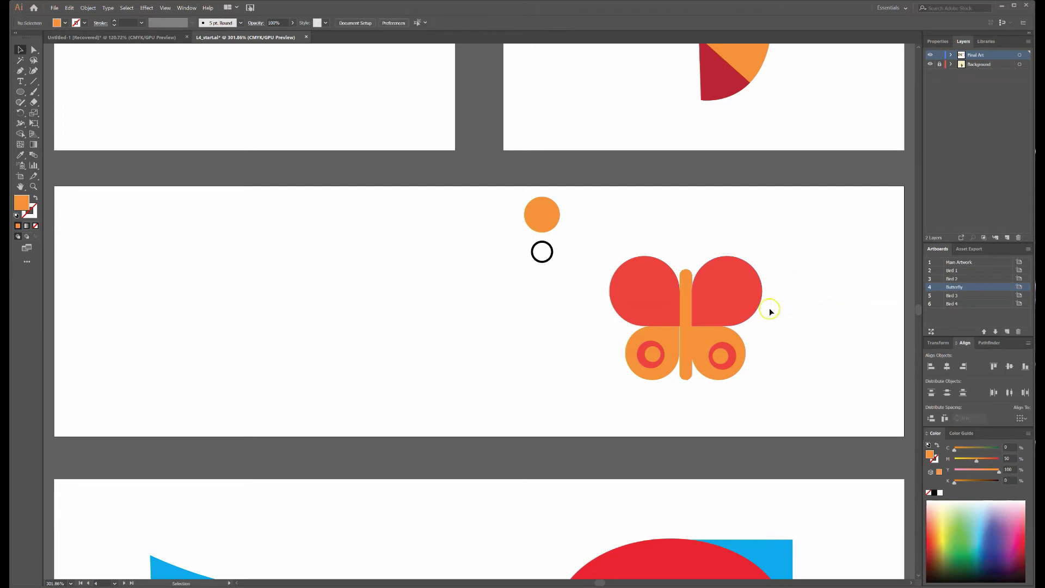
# - Nudge the orange body bar slightly left, and move it out to the right of the butterfly's wings
pyautogui.click(689, 331)
pyautogui.click(814, 324)
pyautogui.click(687, 323)
pyautogui.press('Left')
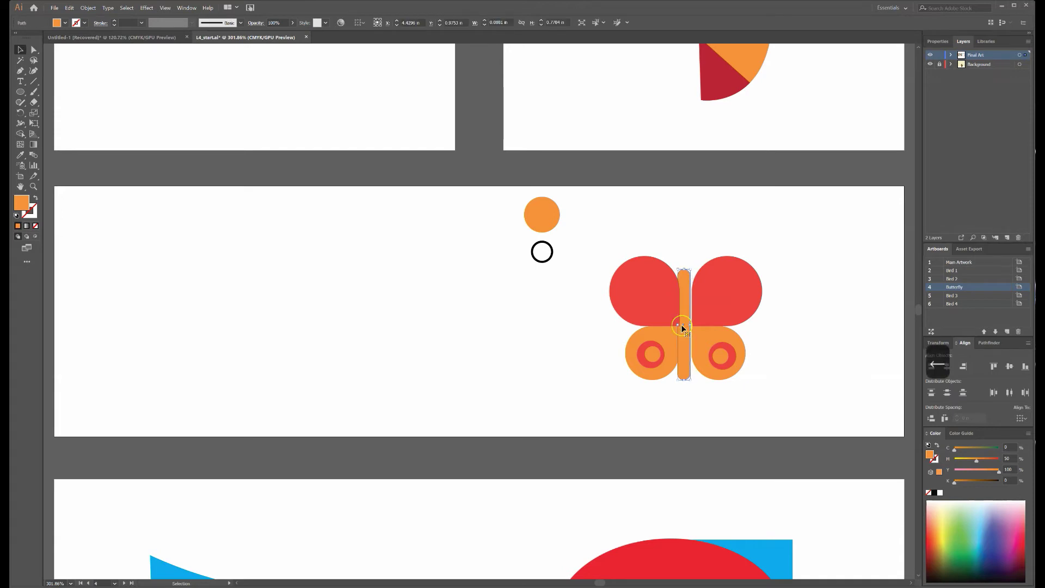
pyautogui.hotkey('ctrl', '=')
pyautogui.hotkey('ctrl', '=')
pyautogui.hotkey('ctrl', '=')
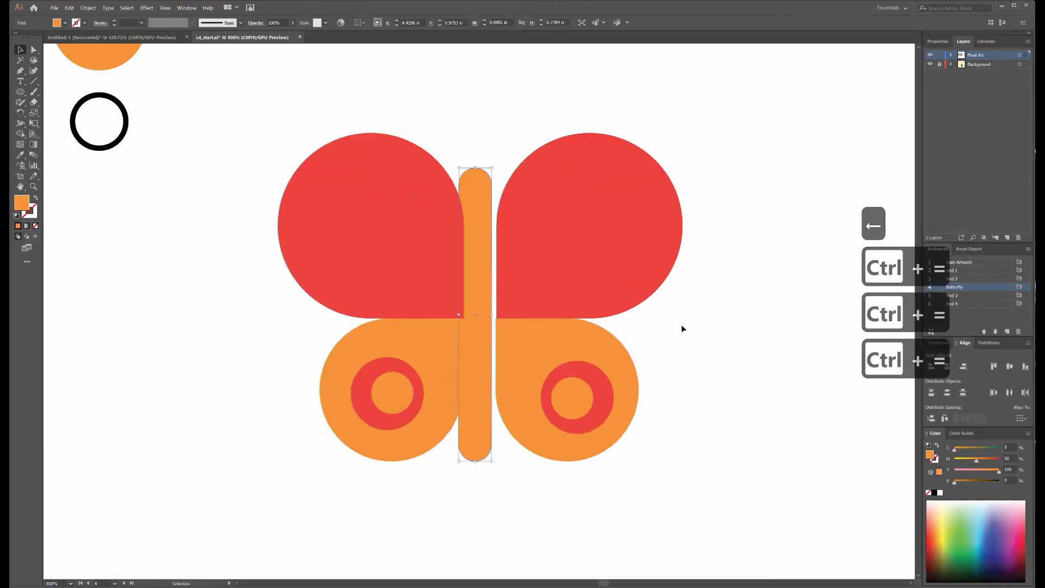
pyautogui.moveTo(460, 358); pyautogui.dragTo(707, 416)
# - Group both orange lower wings together with their circles
pyautogui.click(534, 285)
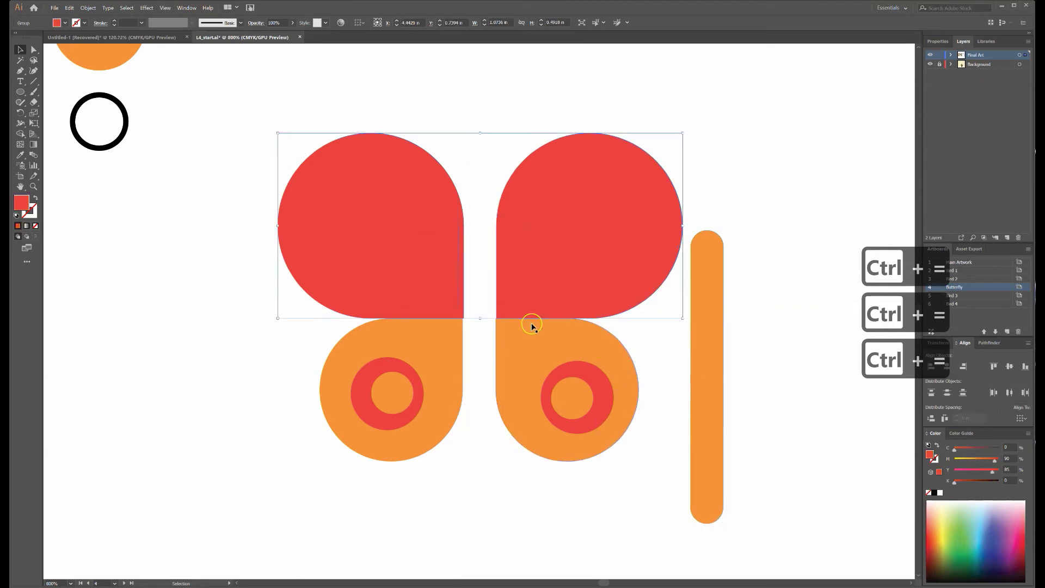
pyautogui.click(531, 478)
pyautogui.click(534, 422)
pyautogui.click(572, 476)
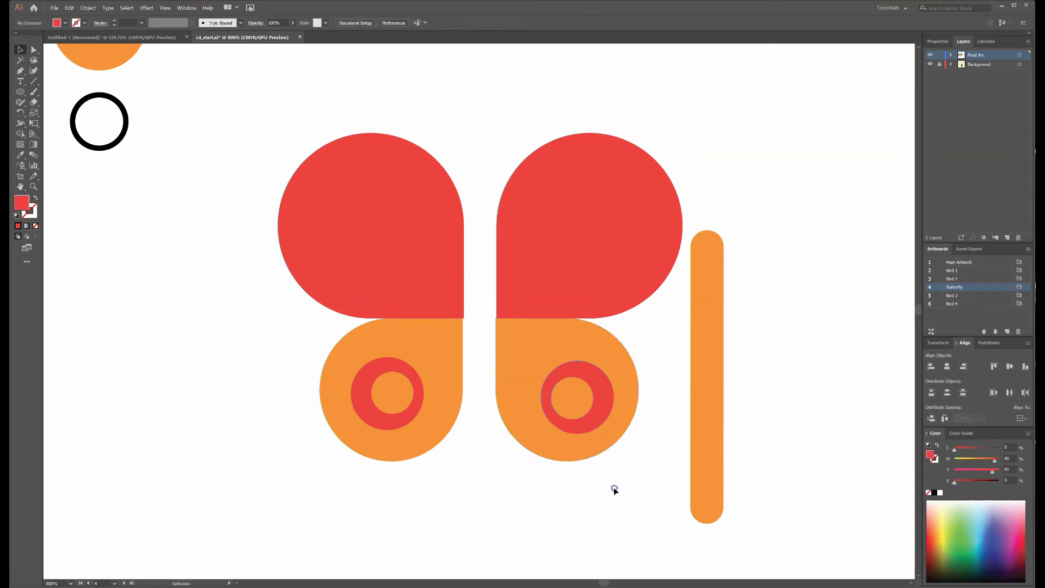
pyautogui.click(359, 390)
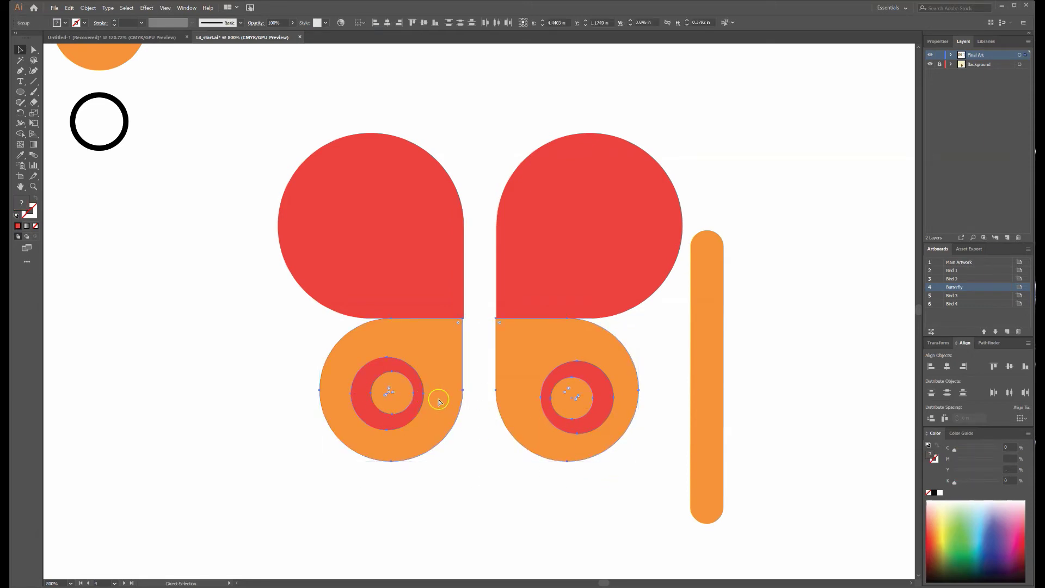
pyautogui.hotkey('ctrl', 'g')
# - Align the red upper wing group and the orange lower wing group on their horizontal centres
pyautogui.keyDown('shift'); pyautogui.click(556, 257); pyautogui.keyUp('shift')
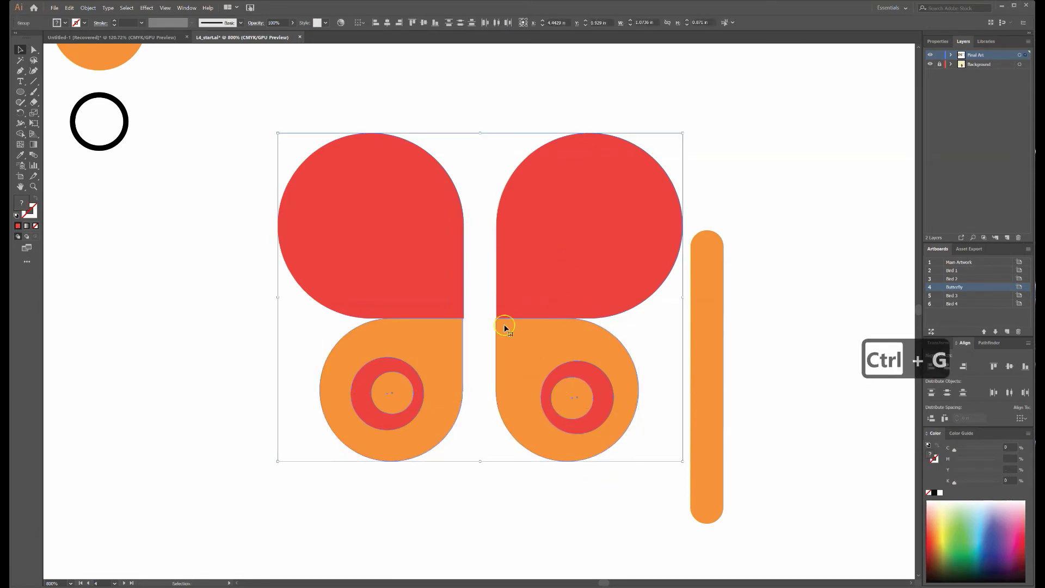
pyautogui.click(1024, 420)
pyautogui.click(1015, 428)
pyautogui.click(947, 366)
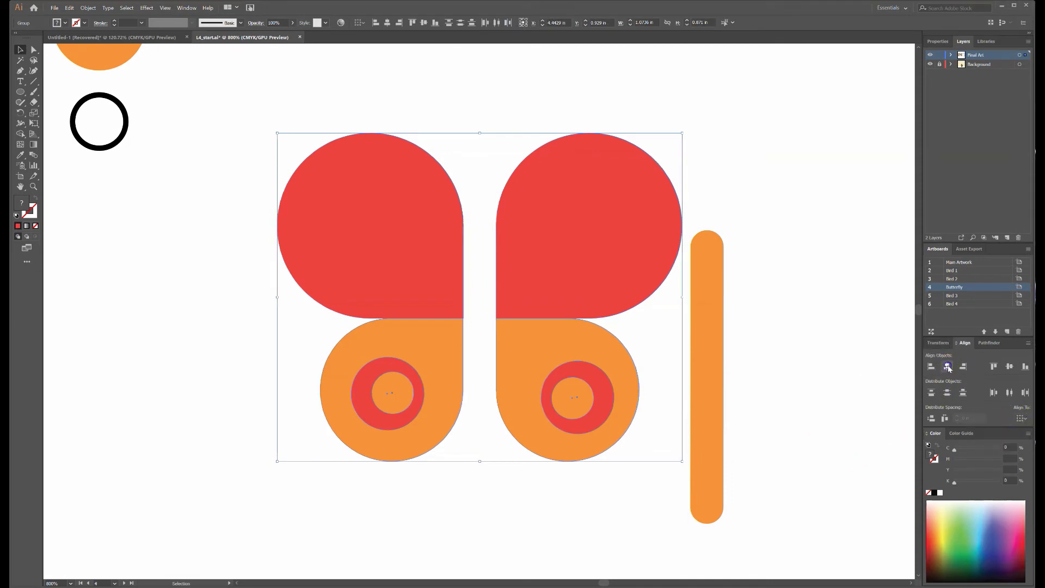
# - Move the orange body bar into the gap between the wings, and align all butterfly parts on their horizontal centres
pyautogui.click(737, 301)
pyautogui.moveTo(714, 337); pyautogui.dragTo(493, 271)
pyautogui.moveTo(287, 89)
pyautogui.mouseDown()
pyautogui.moveTo(540, 315)
pyautogui.moveTo(856, 460)
pyautogui.mouseUp()
pyautogui.click(947, 366)
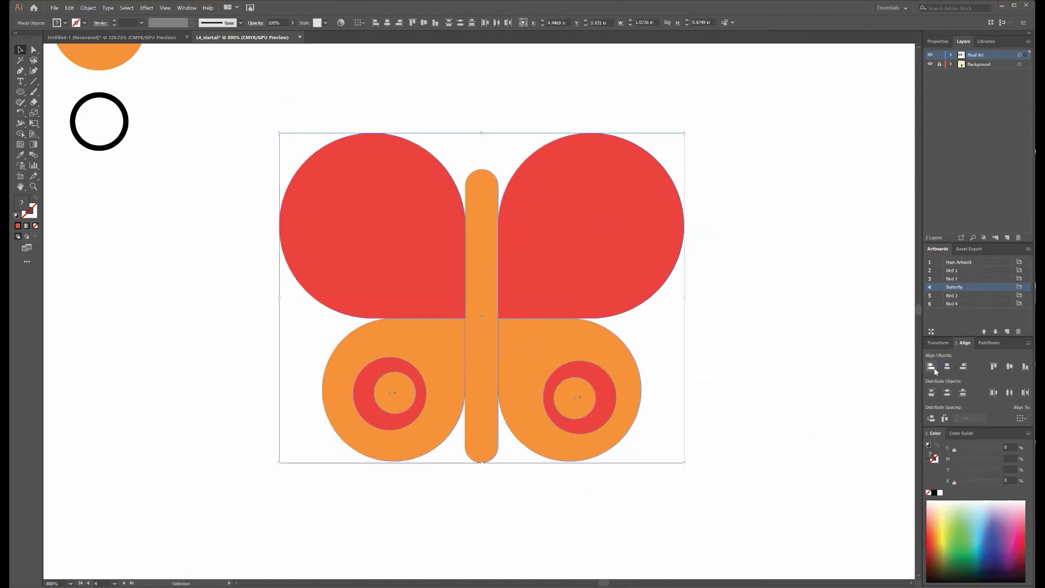
# - Ungroup the orange lower wings and their circles
pyautogui.click(775, 311)
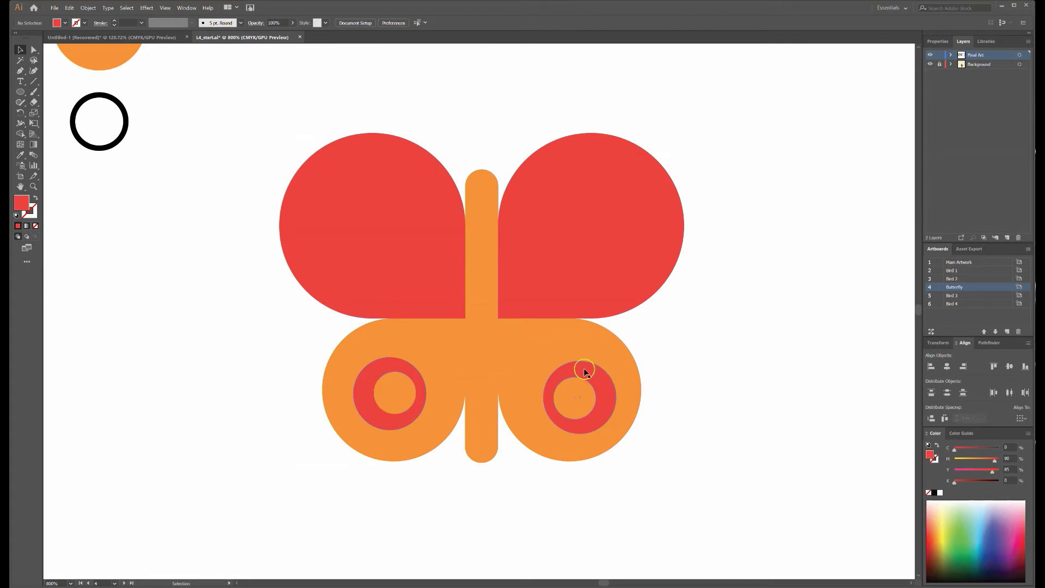
pyautogui.click(542, 356)
pyautogui.hotkey('ctrl', 'shift', 'g')
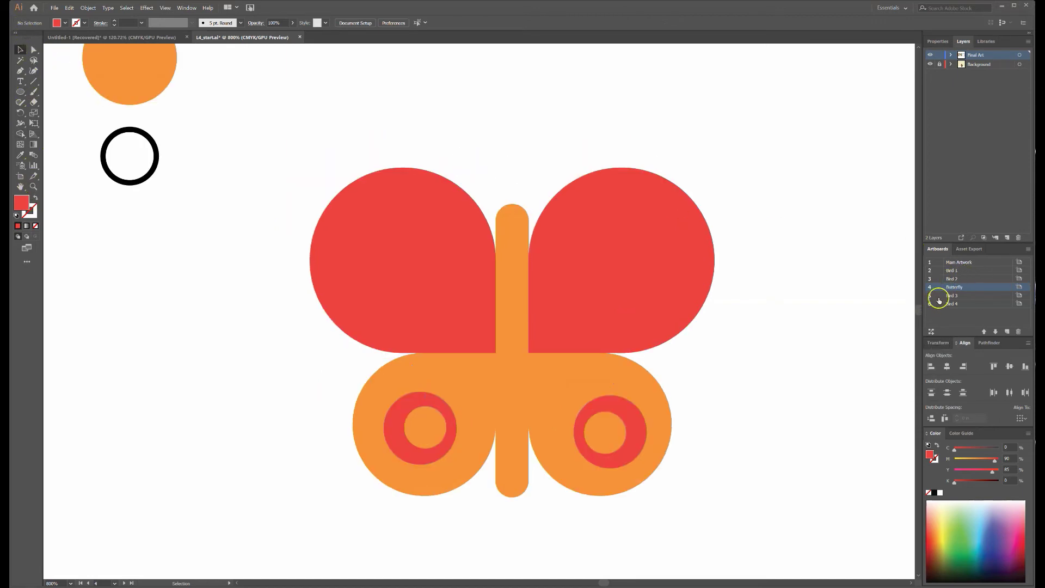
# - Go to the Bird 3 artboard, and float the Pathfinder panel over the canvas
pyautogui.doubleClick(939, 298)
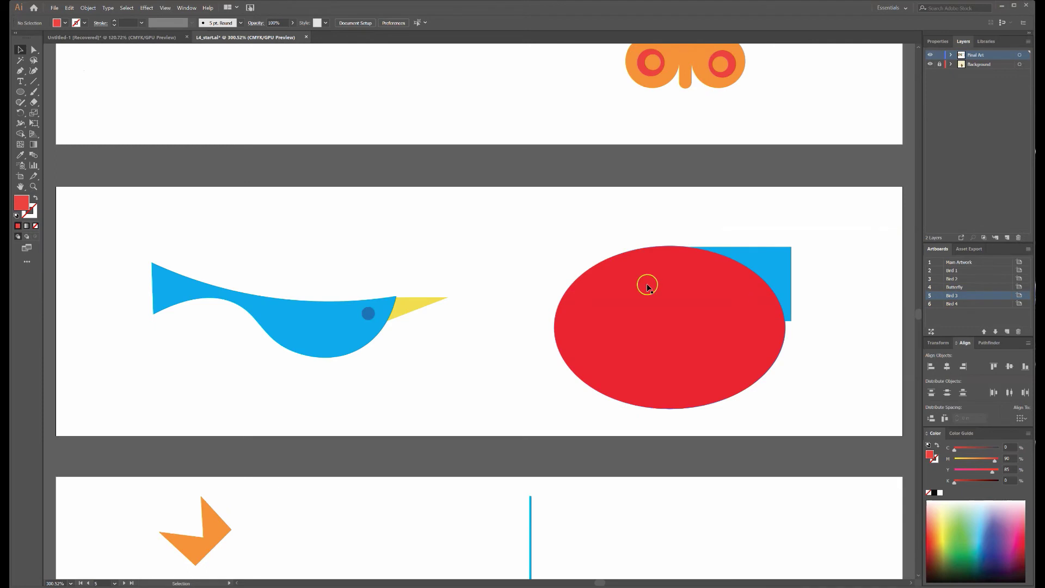
pyautogui.click(190, 8)
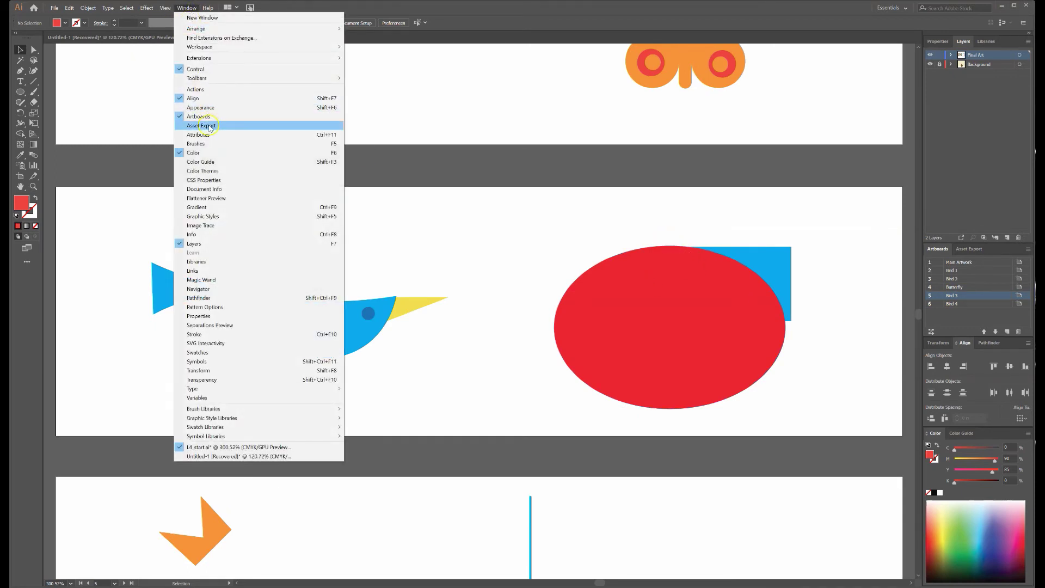
pyautogui.click(209, 299)
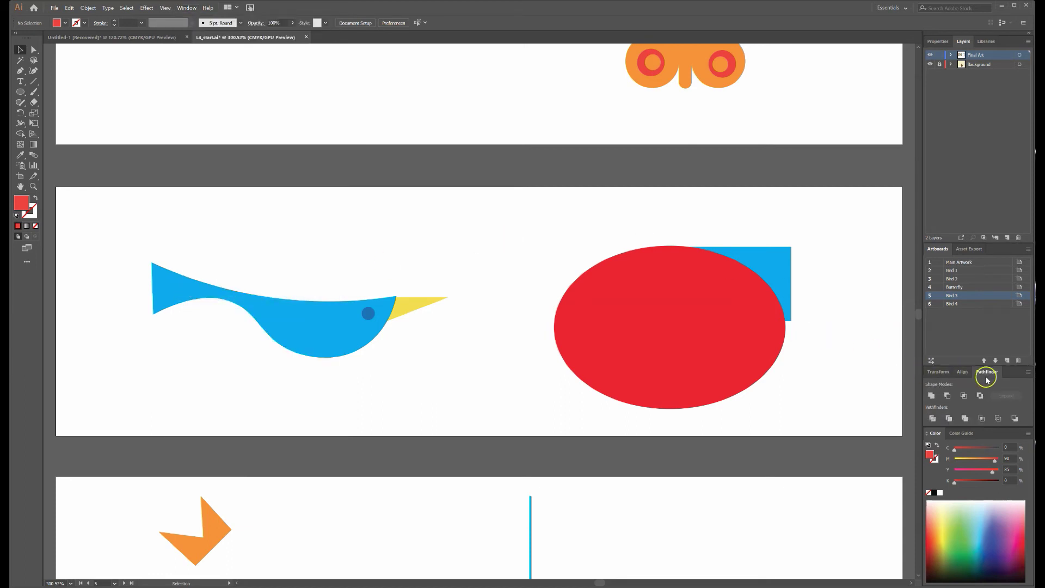
pyautogui.moveTo(989, 377); pyautogui.dragTo(427, 113)
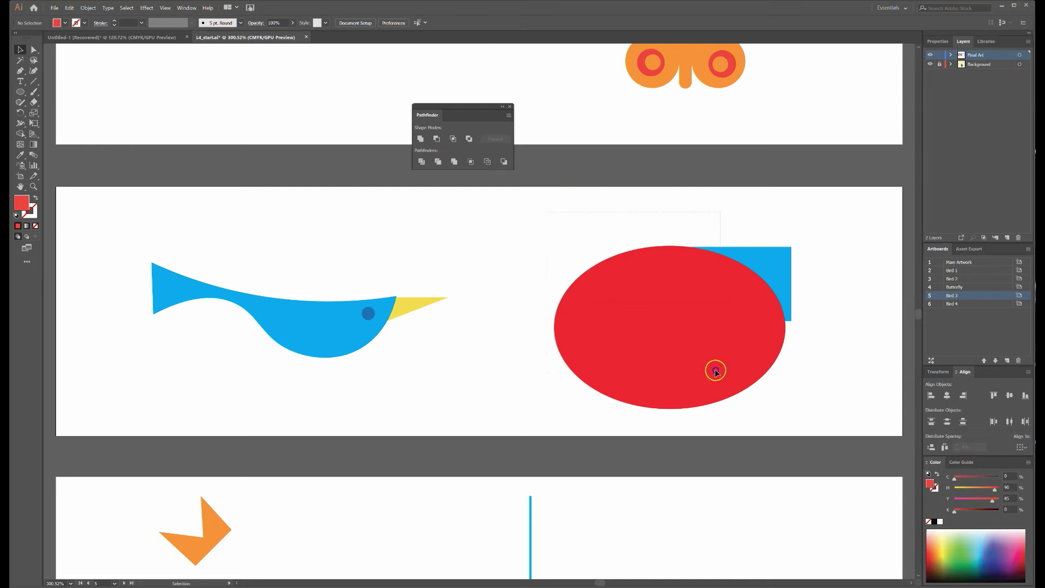
# - Try subtracting the red ellipse from the blue rectangle with Minus Front, and undo the subtraction
pyautogui.moveTo(796, 412); pyautogui.dragTo(797, 413)
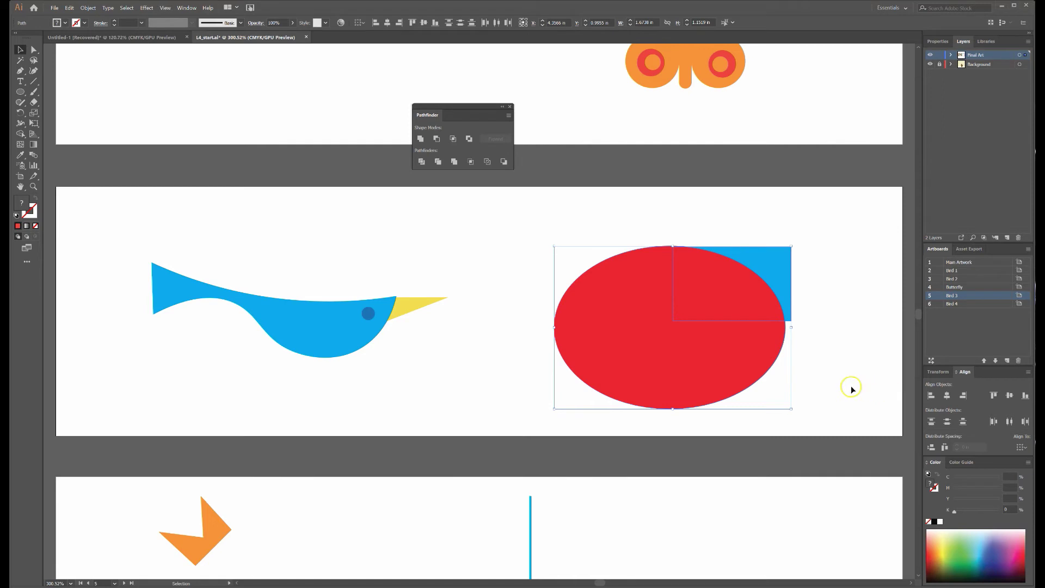
pyautogui.click(436, 139)
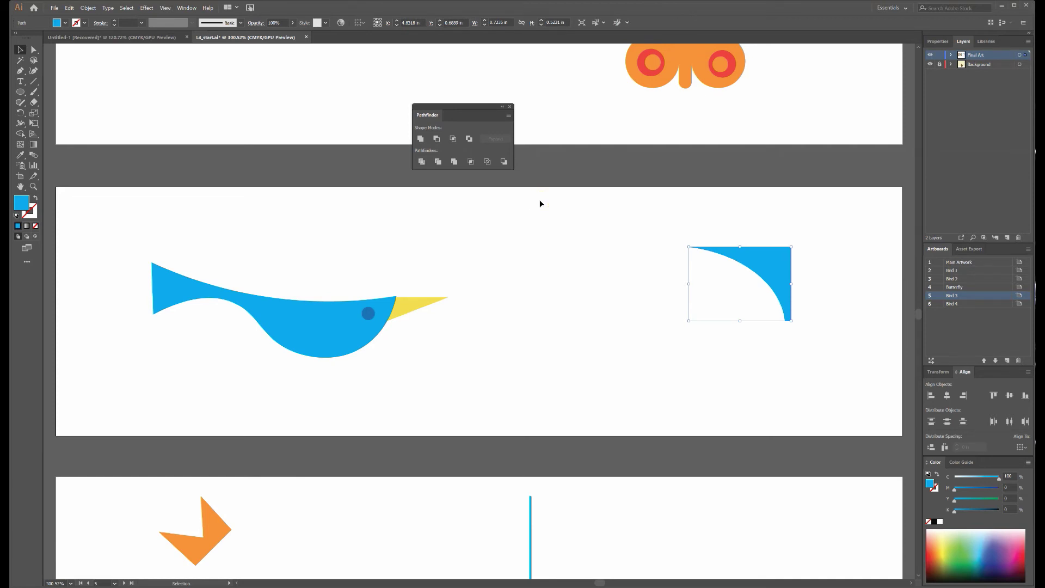
pyautogui.click(622, 263)
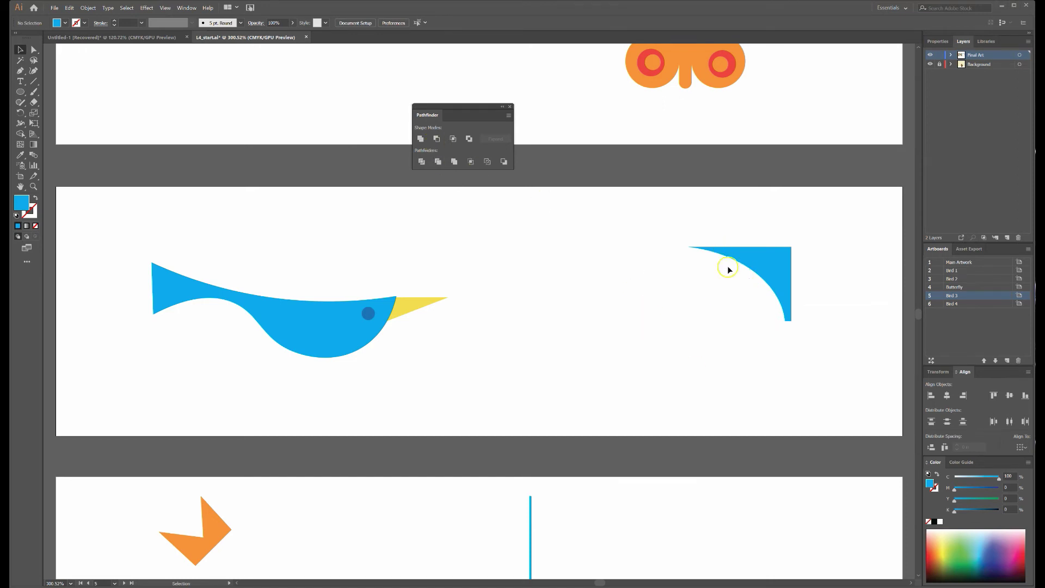
pyautogui.click(746, 249)
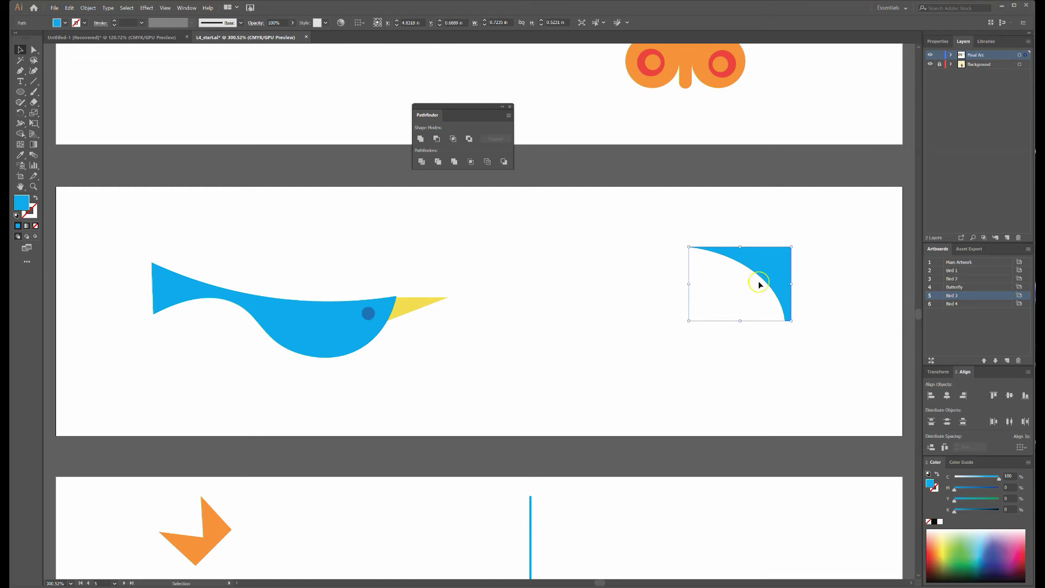
pyautogui.click(69, 8)
pyautogui.click(82, 13)
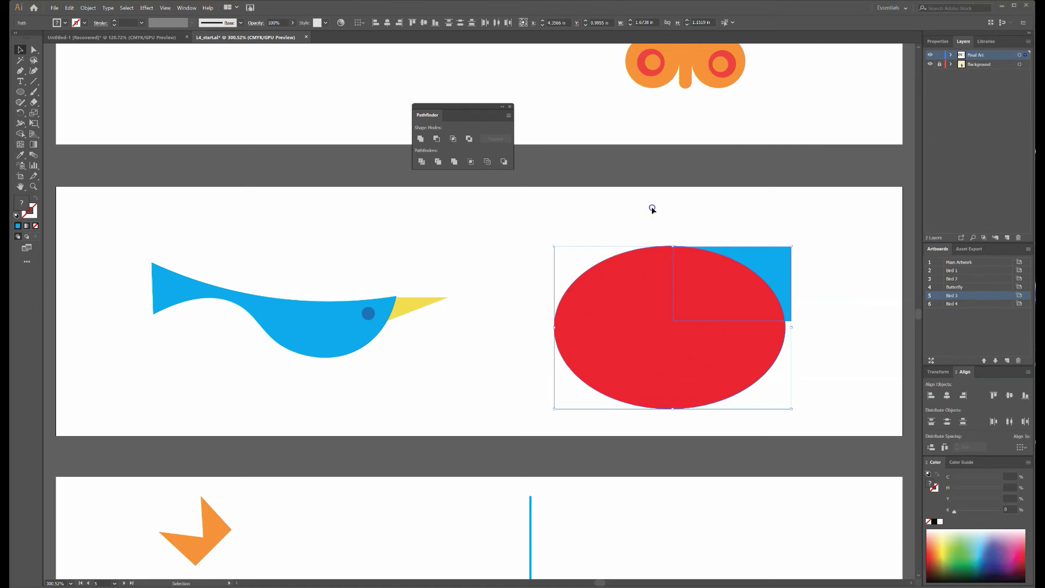
# - Subtract the red ellipse from the blue rectangle as an editable compound shape, using Minus Front
pyautogui.moveTo(547, 225); pyautogui.dragTo(793, 367)
pyautogui.keyDown('alt'); pyautogui.click(436, 139); pyautogui.keyUp('alt')
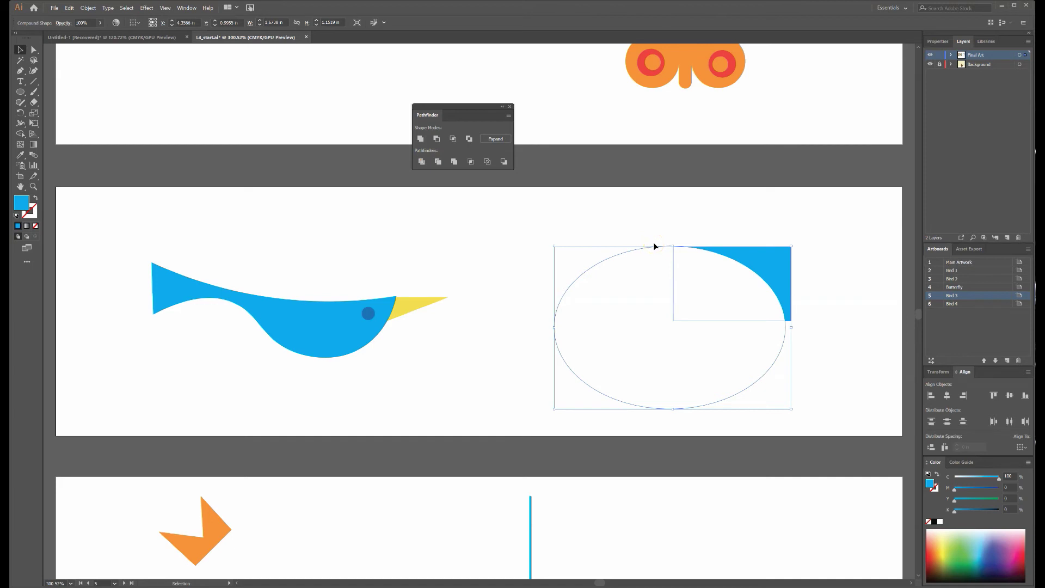
# - Turn off GPU preview, and subtract the red ellipse from the blue rectangle as an editable Minus Front compound shape
pyautogui.click(680, 234)
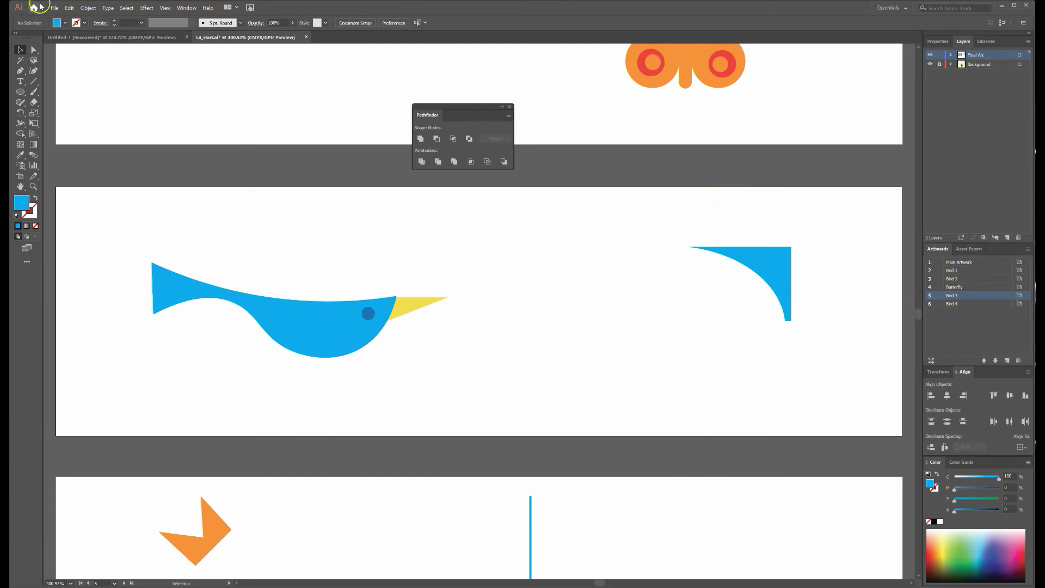
pyautogui.hotkey('ctrl', 'e')
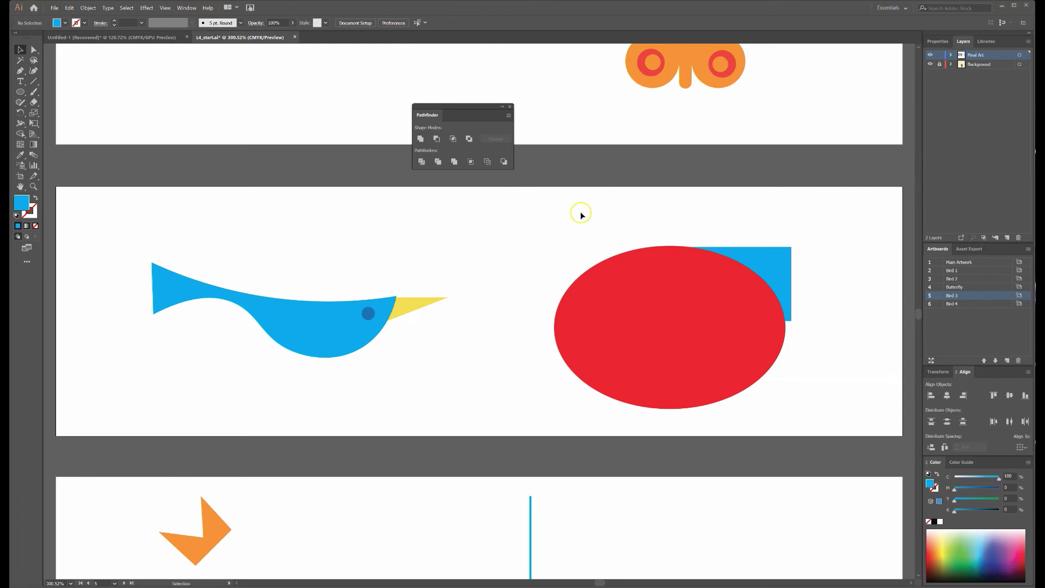
pyautogui.click(741, 316)
pyautogui.click(506, 212)
pyautogui.moveTo(559, 219); pyautogui.dragTo(858, 416)
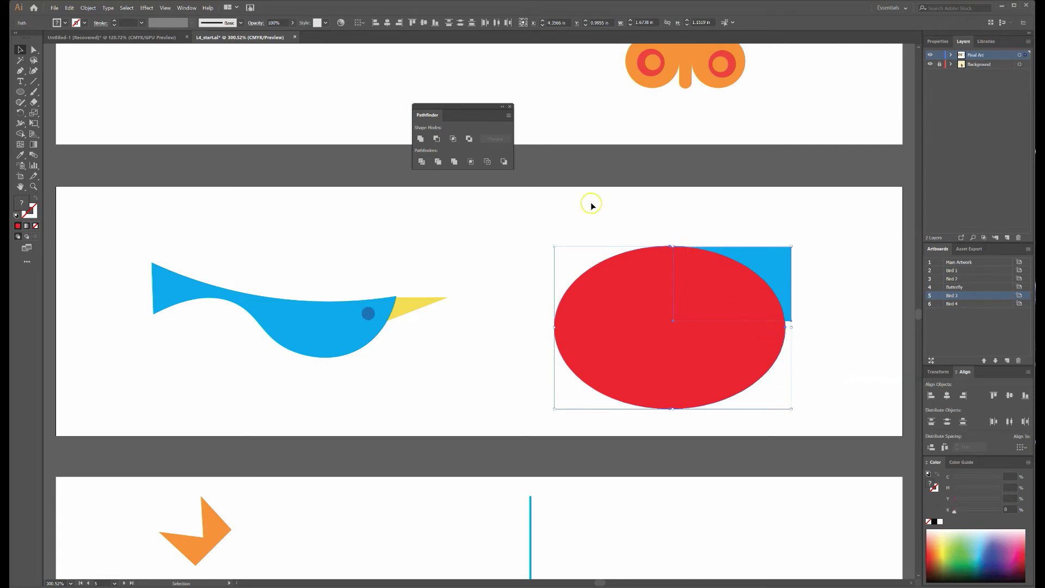
pyautogui.click(437, 140)
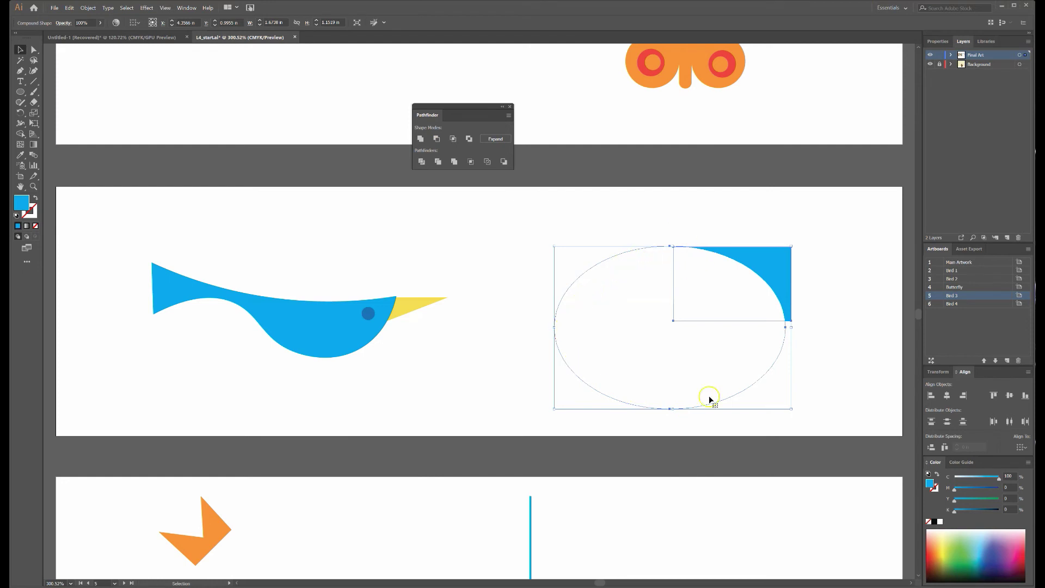
pyautogui.click(668, 224)
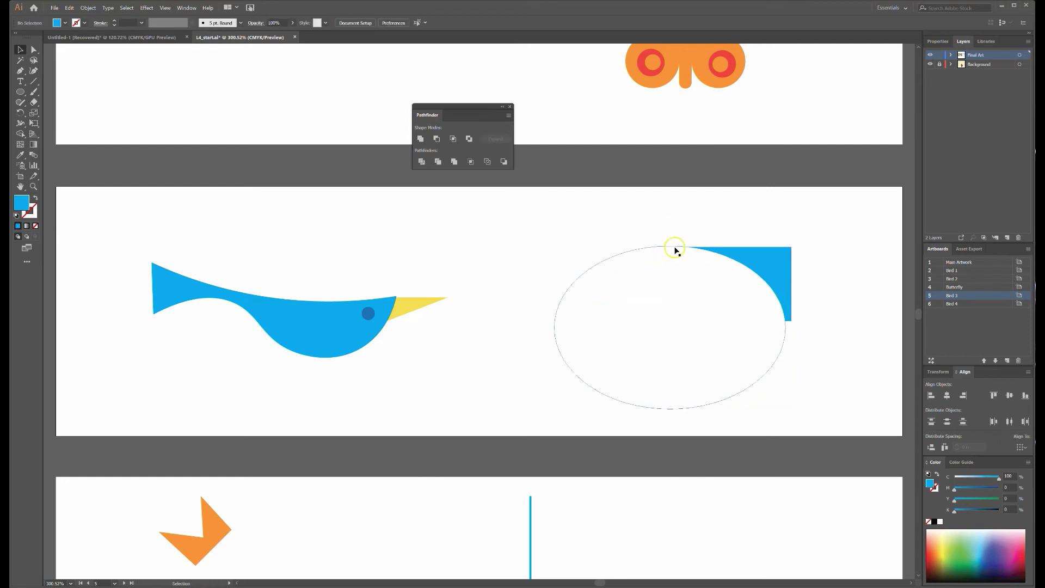
# - Isolate the blue compound shape and display its component paths in Outline view with GPU rendering on
pyautogui.doubleClick(776, 263)
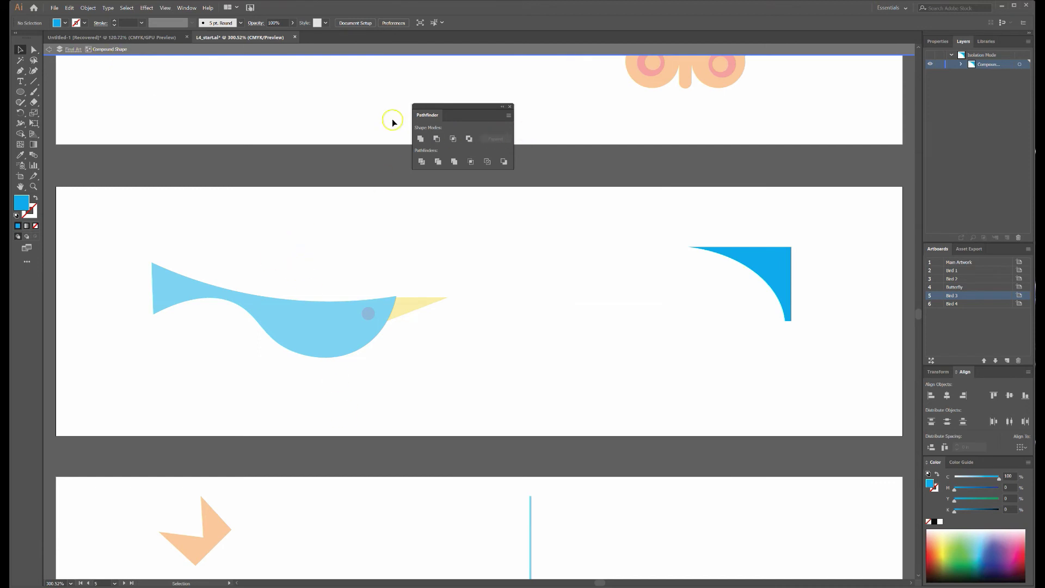
pyautogui.click(165, 7)
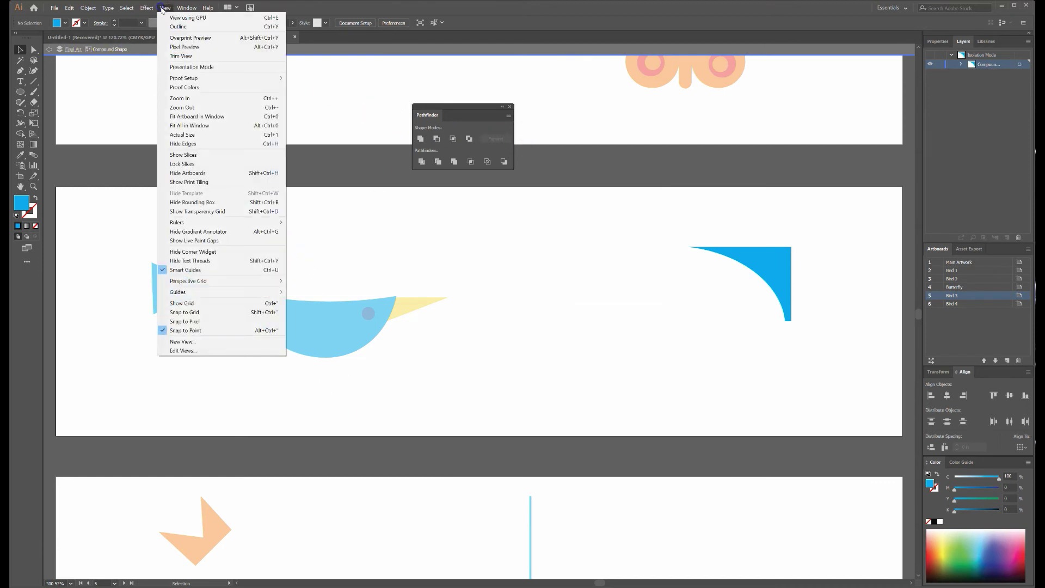
pyautogui.click(181, 26)
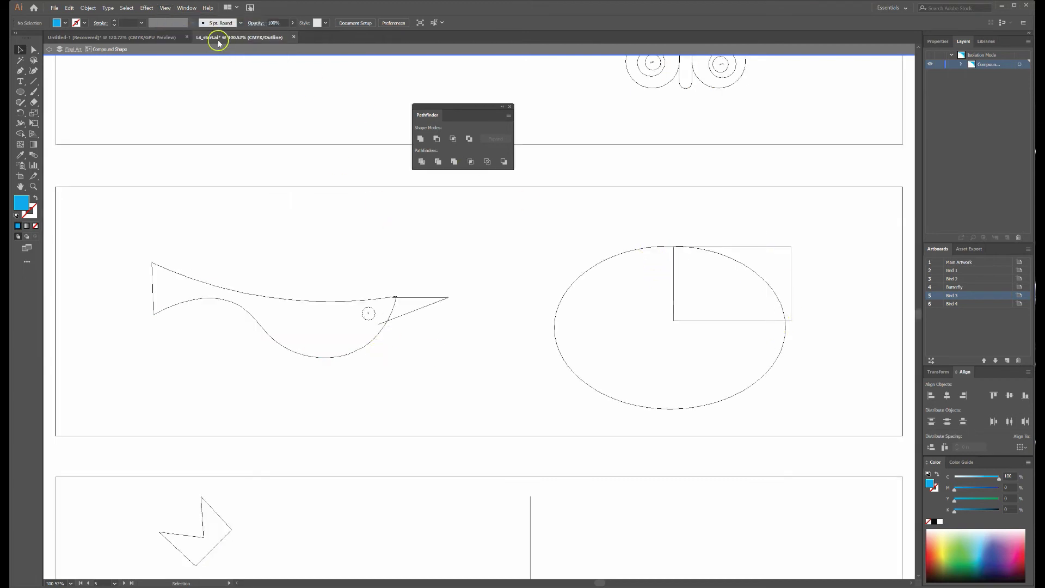
pyautogui.click(164, 7)
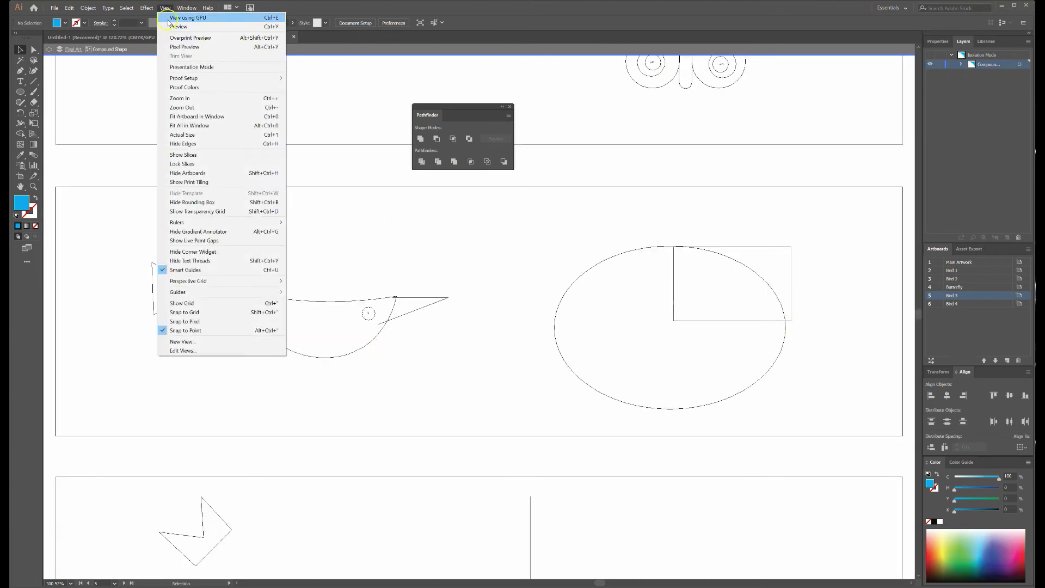
pyautogui.click(201, 21)
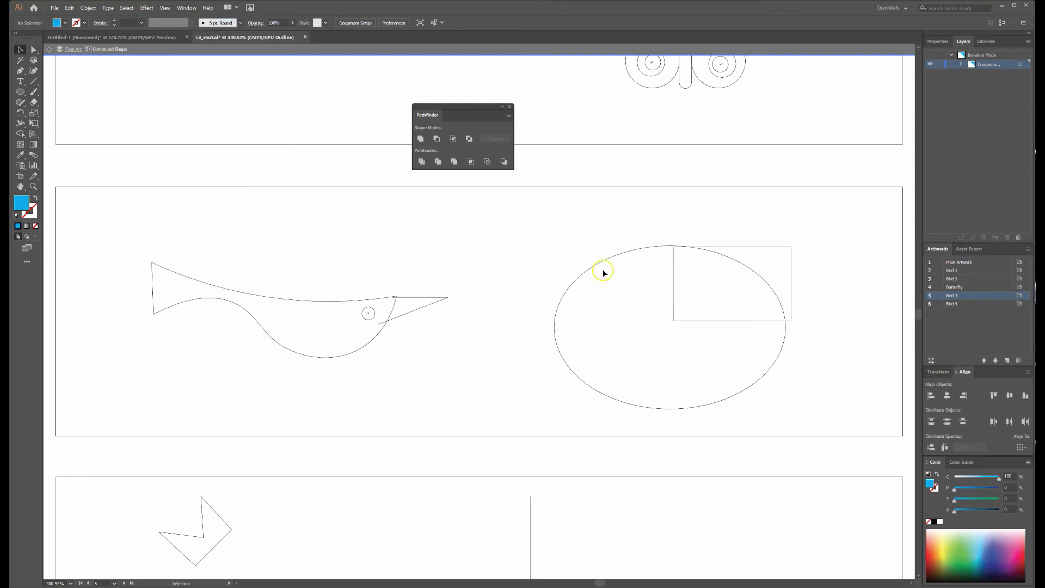
# - Move the ellipse slightly to the left inside the compound shape, and return to normal preview outside isolation mode
pyautogui.moveTo(617, 253); pyautogui.dragTo(609, 256)
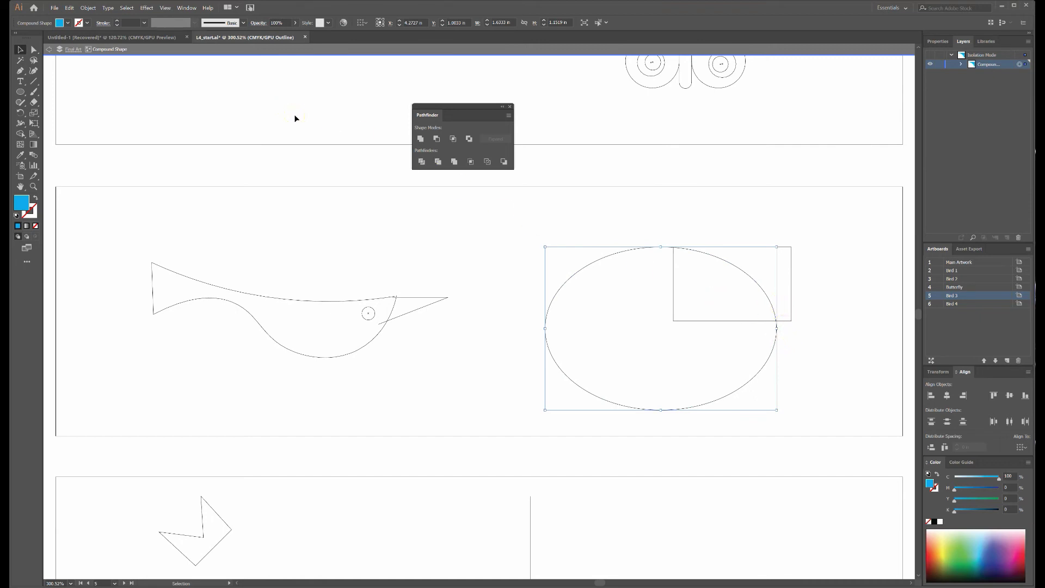
pyautogui.hotkey('ctrl', 'y')
pyautogui.press('Escape')
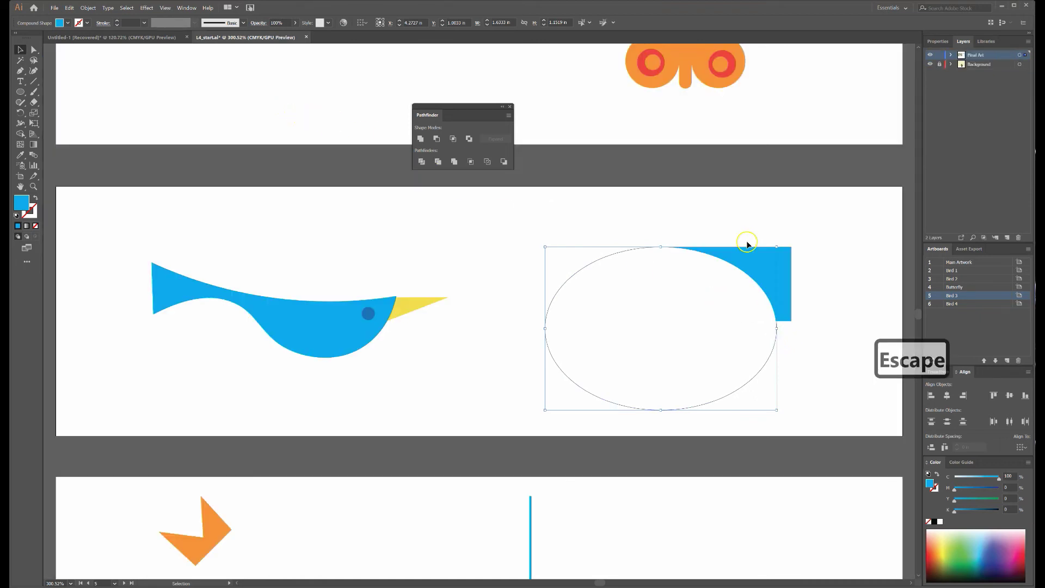
pyautogui.click(804, 349)
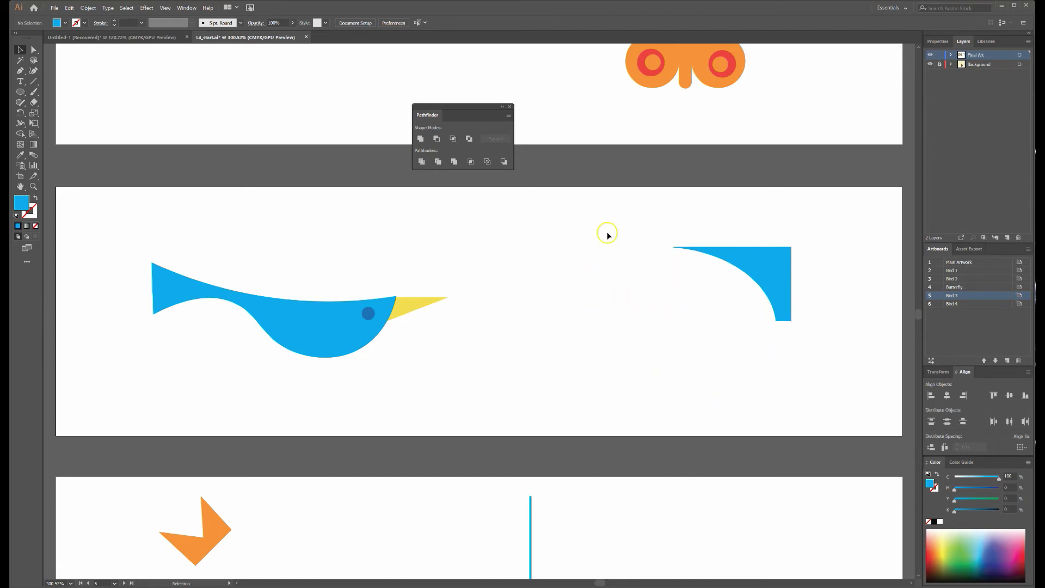
# - Expand the compound shape, and move the resulting blue wing onto the back of the bird's body
pyautogui.moveTo(620, 216); pyautogui.dragTo(825, 373)
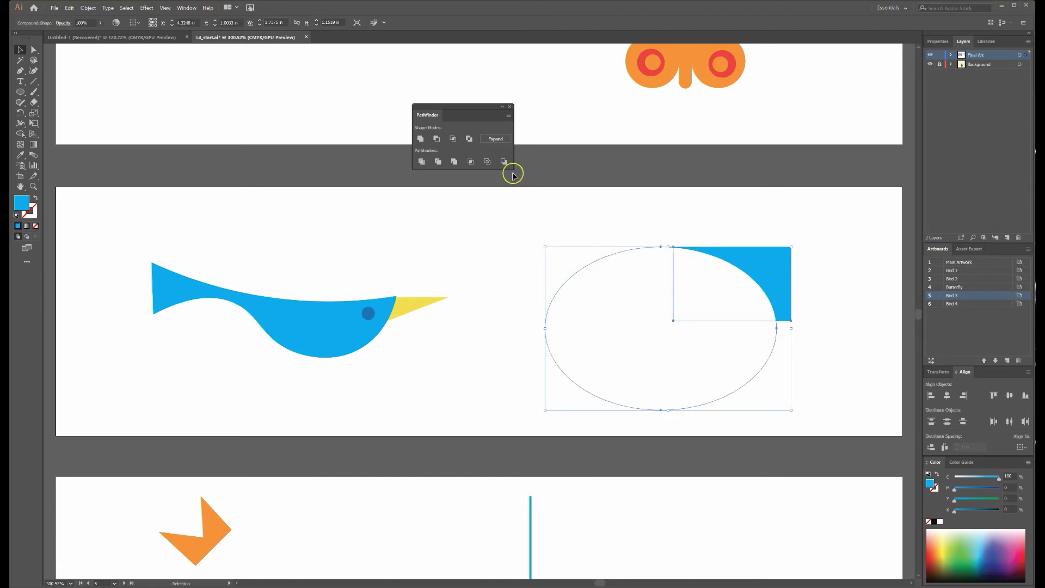
pyautogui.click(508, 142)
pyautogui.click(664, 254)
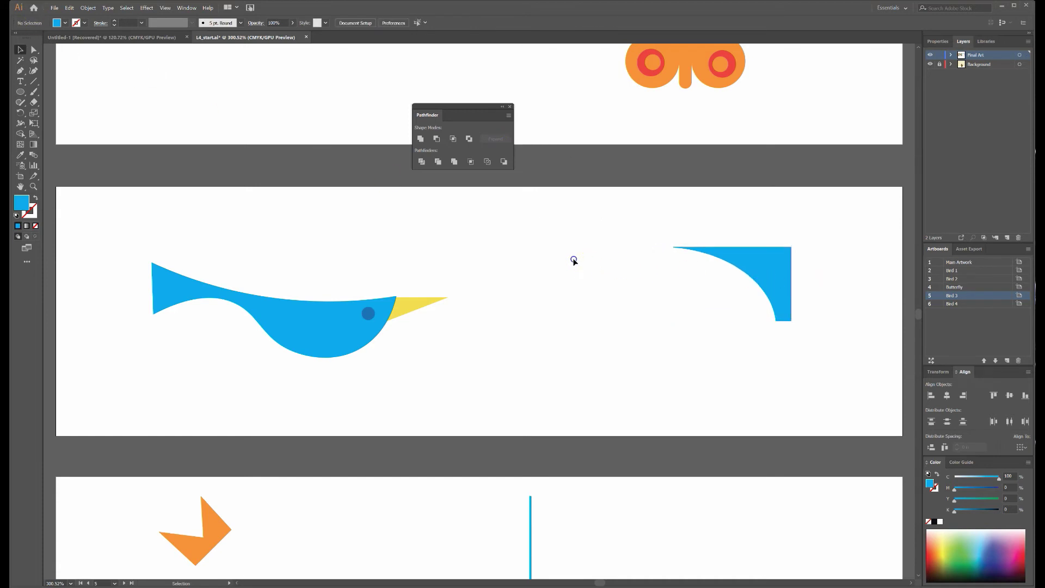
pyautogui.moveTo(762, 271); pyautogui.dragTo(288, 253)
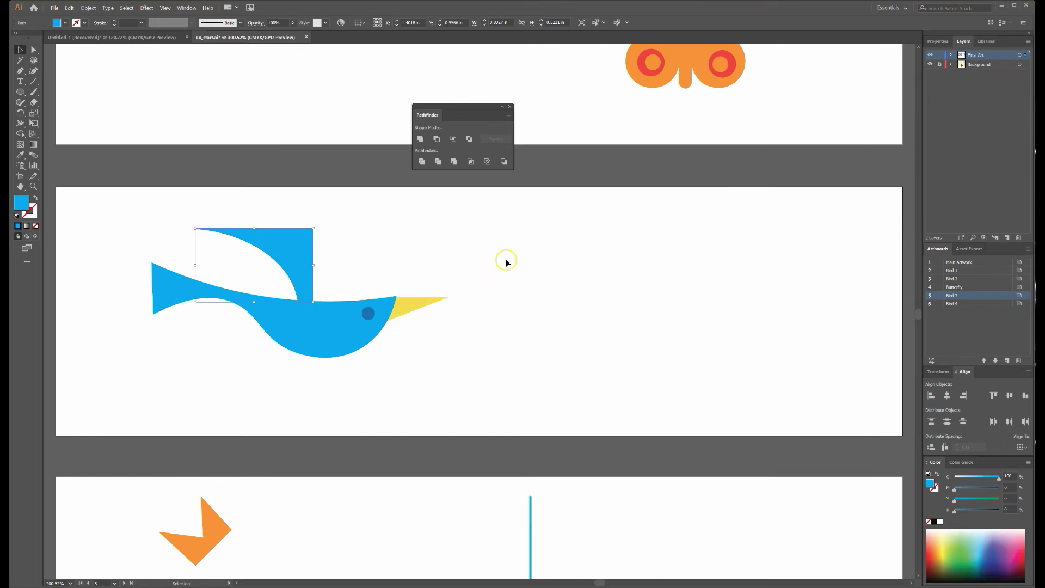
pyautogui.click(134, 303)
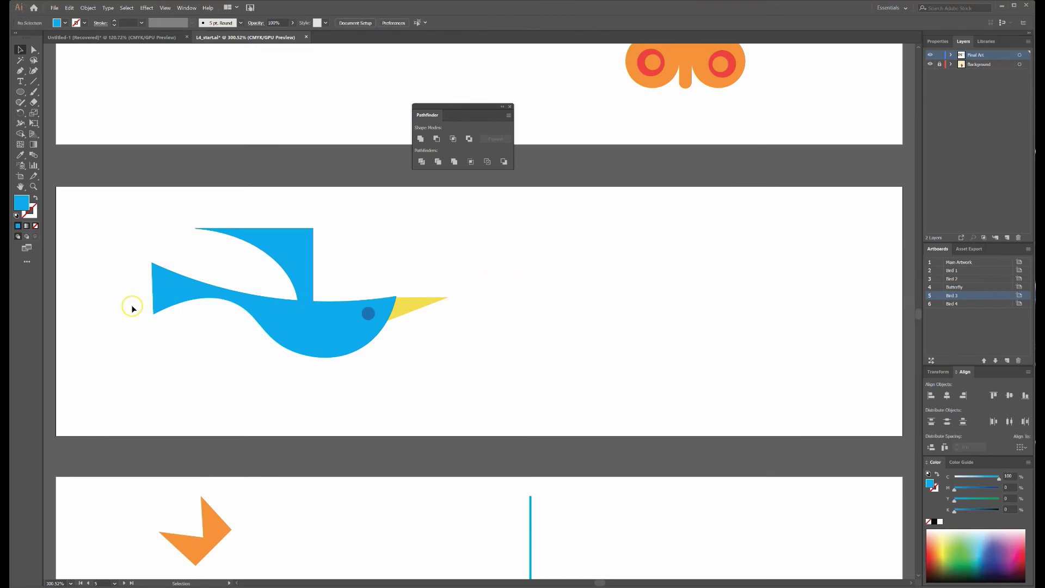
# - Group the wing, body, eye and beak of Bird 3, and move the grouped bird slightly down and right
pyautogui.moveTo(238, 271); pyautogui.dragTo(550, 441)
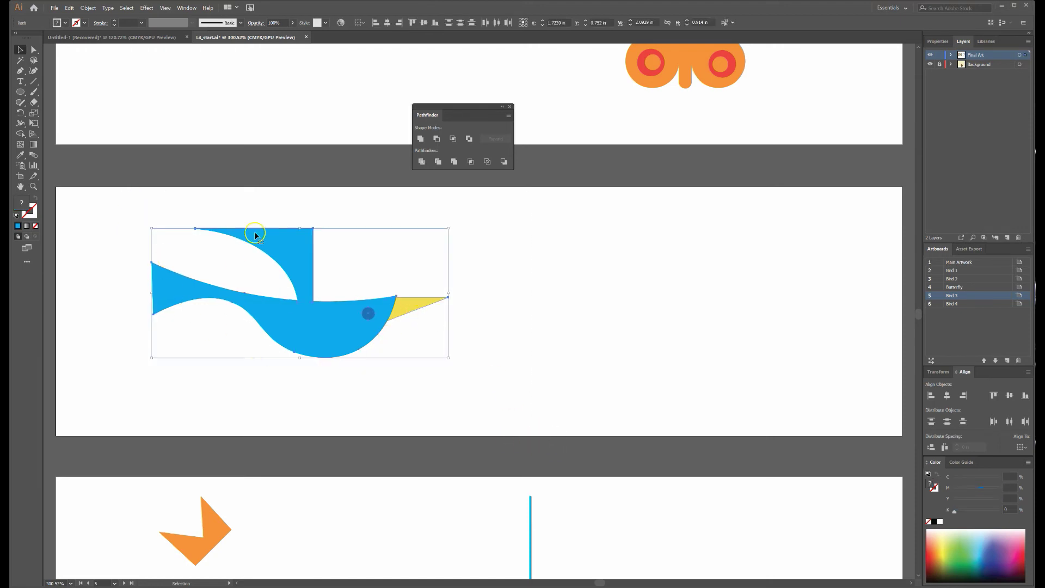
pyautogui.rightClick(385, 317)
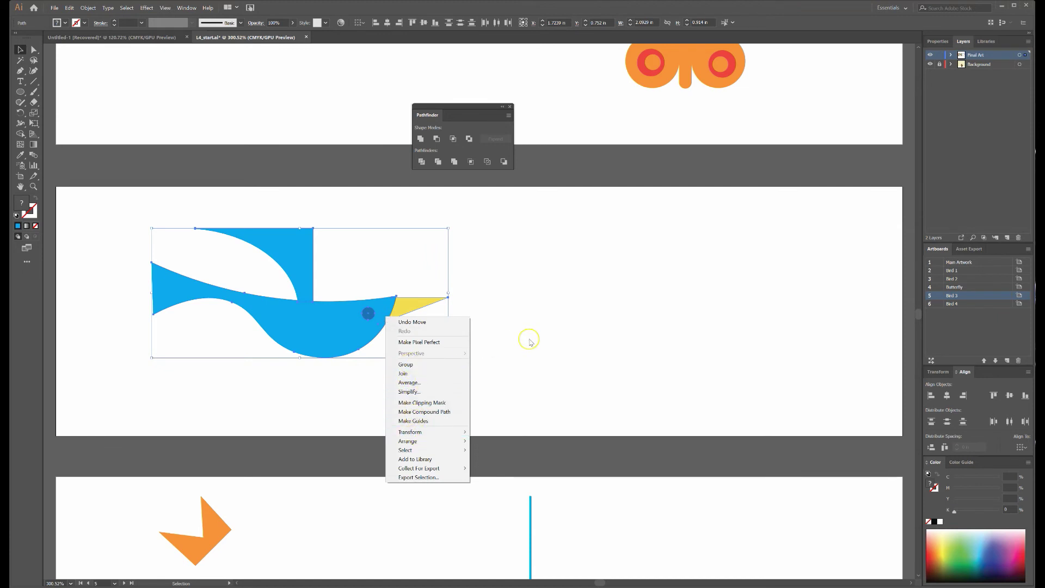
pyautogui.hotkey('ctrl', 'g')
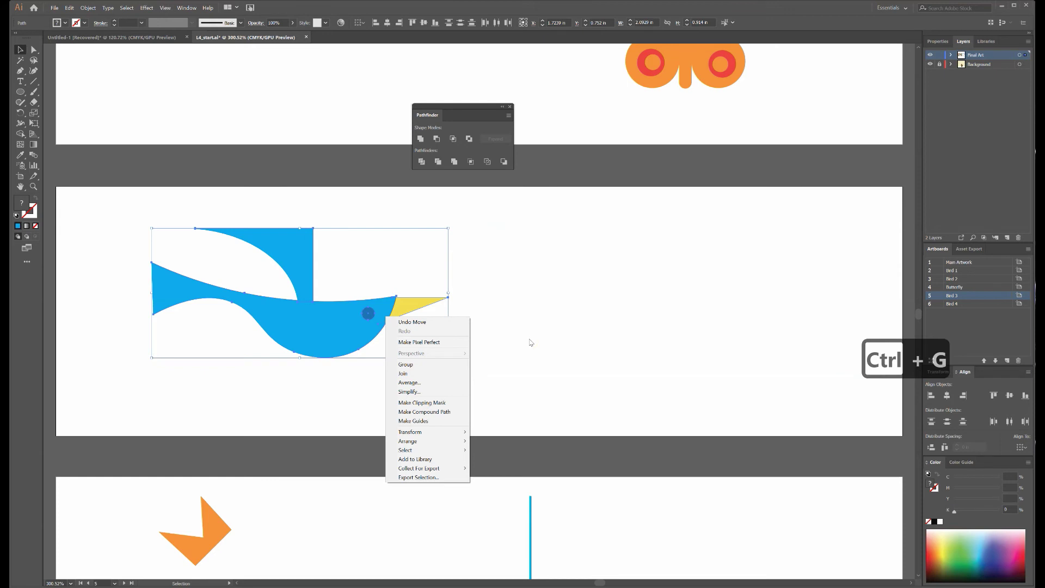
pyautogui.click(529, 339)
pyautogui.hotkey('ctrl', 'g')
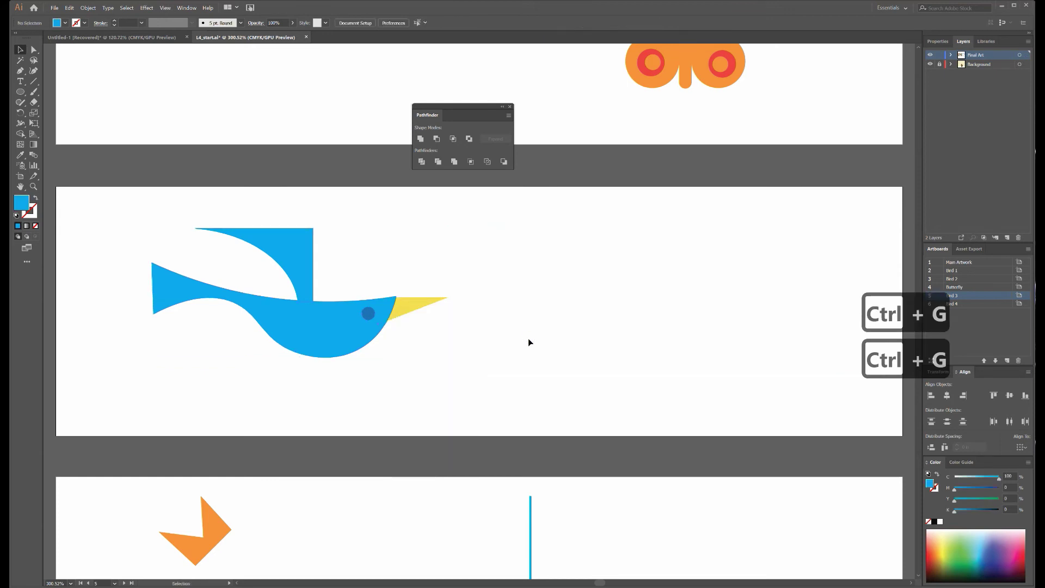
pyautogui.moveTo(383, 364); pyautogui.dragTo(466, 390)
pyautogui.hotkey('ctrl', 'g')
pyautogui.moveTo(356, 341)
pyautogui.mouseDown()
pyautogui.moveTo(396, 373)
pyautogui.moveTo(383, 337)
pyautogui.moveTo(353, 335)
pyautogui.moveTo(368, 357)
pyautogui.mouseUp()
pyautogui.click(819, 292)
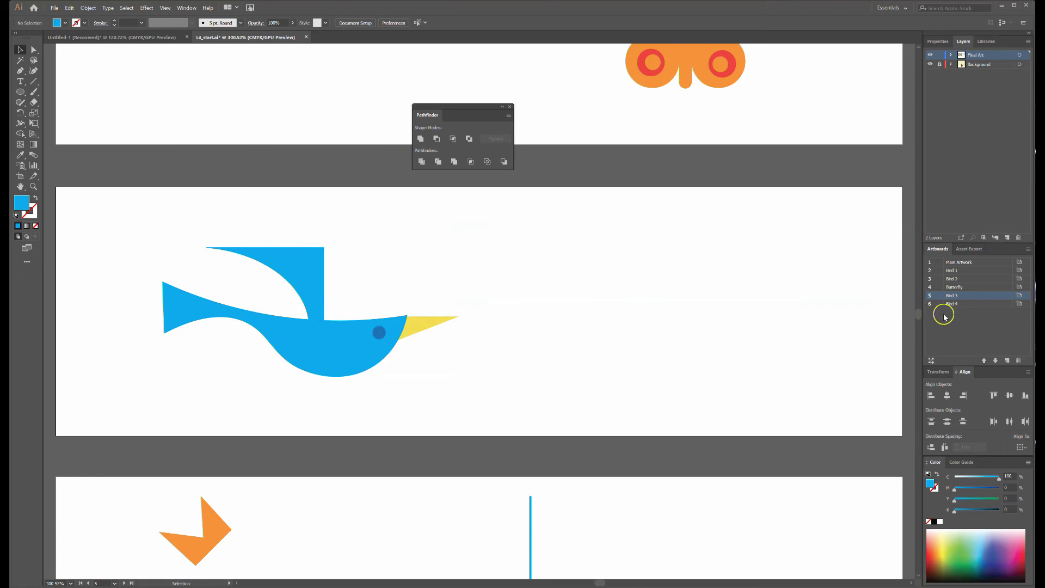
# - On the Butterfly artboard, move the loose orange circle closer to the butterfly and place the black-outlined circle over its lower part
pyautogui.doubleClick(942, 286)
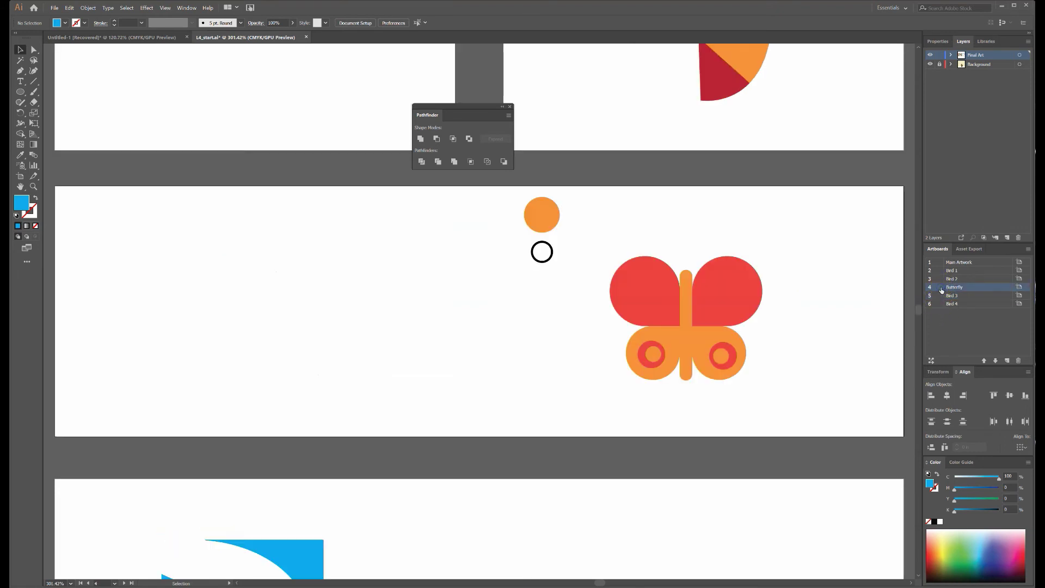
pyautogui.hotkey('ctrl', '=')
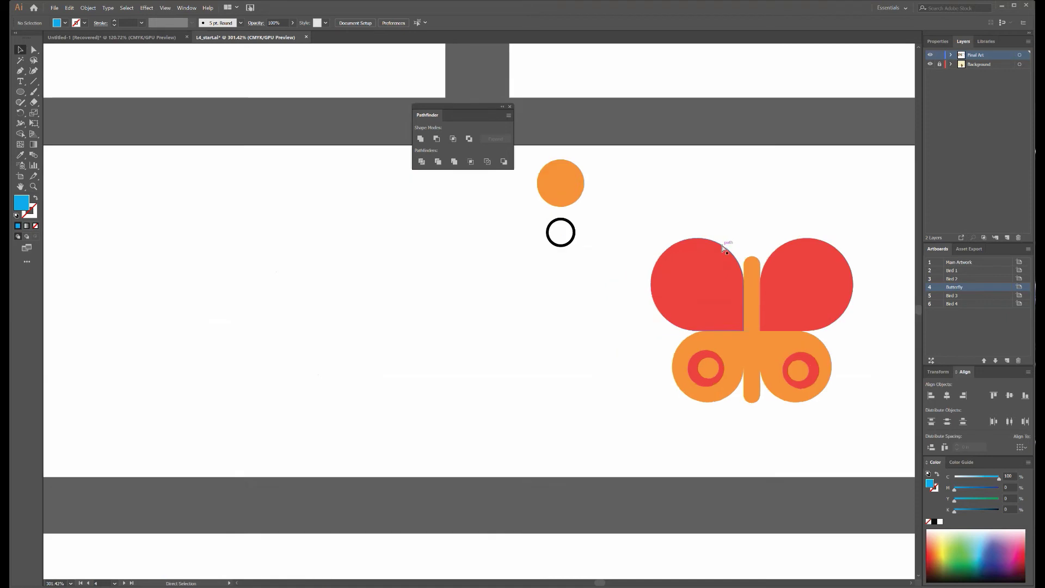
pyautogui.hotkey('ctrl', '=')
pyautogui.moveTo(729, 242); pyautogui.dragTo(380, 329)
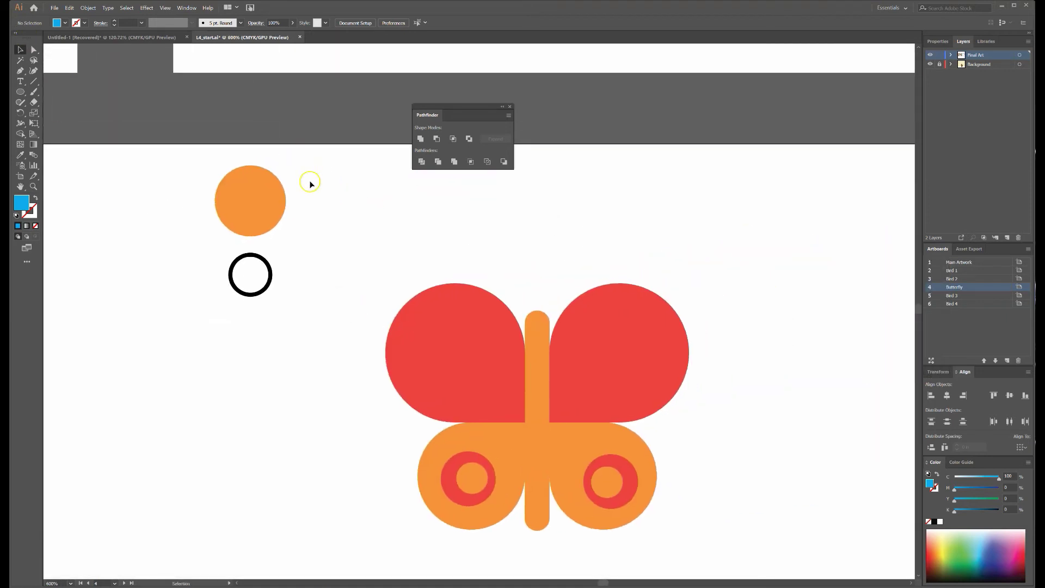
pyautogui.moveTo(265, 225); pyautogui.dragTo(352, 283)
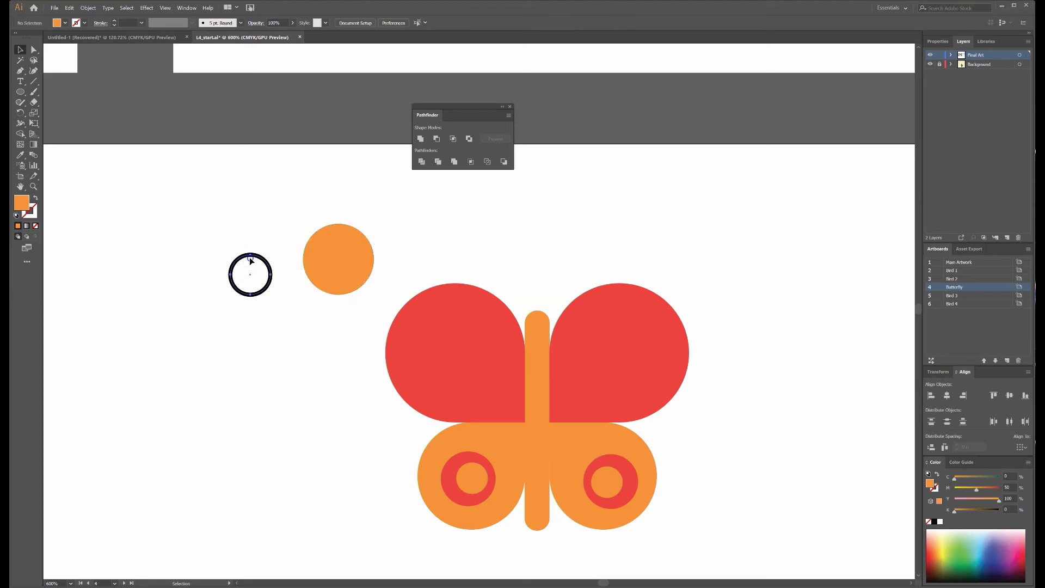
pyautogui.moveTo(250, 260); pyautogui.dragTo(338, 253)
pyautogui.click(307, 364)
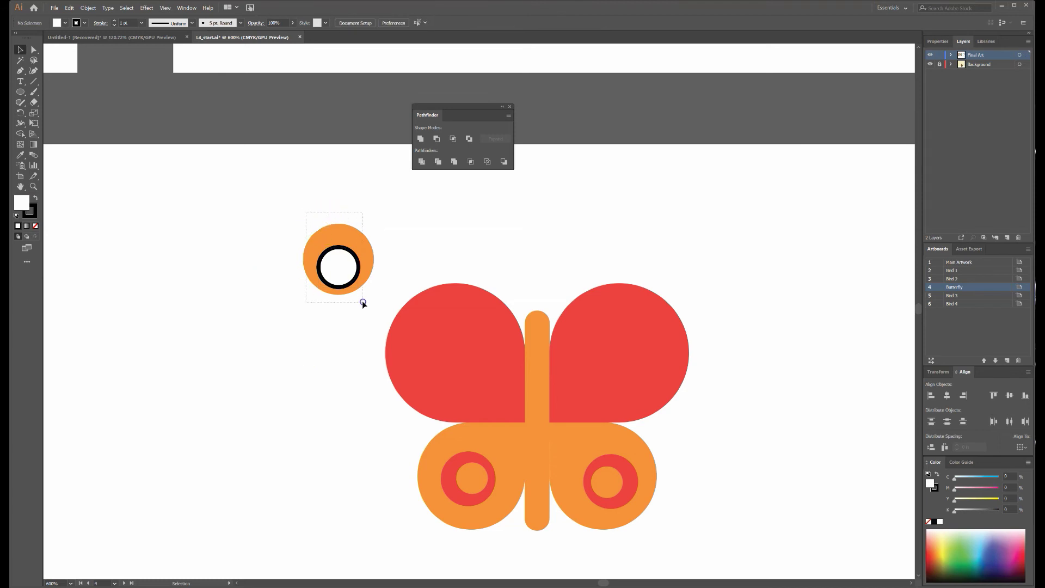
# - Combine the orange circle and the black-outlined circle into a compound path
pyautogui.moveTo(362, 303); pyautogui.dragTo(362, 300)
pyautogui.rightClick(352, 278)
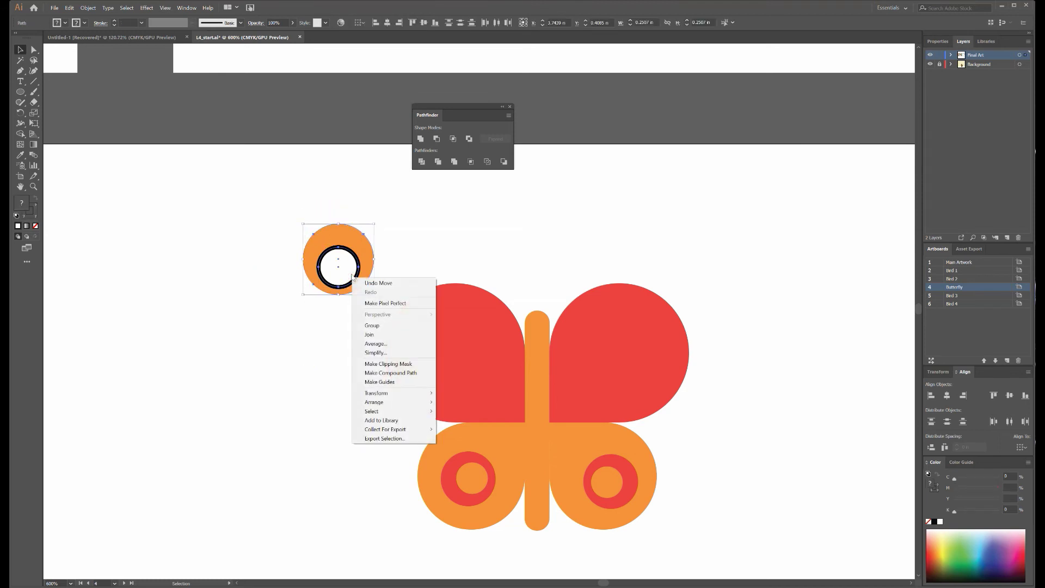
pyautogui.click(390, 375)
pyautogui.click(352, 377)
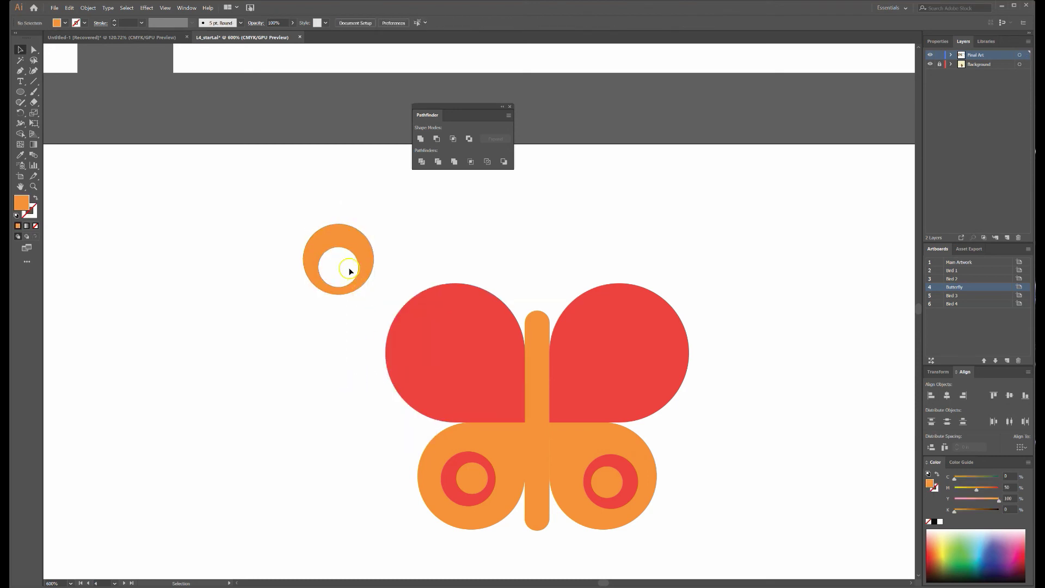
# - Place the orange ring over the butterfly's upper left wing, and send the red upper wings to the back
pyautogui.moveTo(343, 234); pyautogui.dragTo(486, 348)
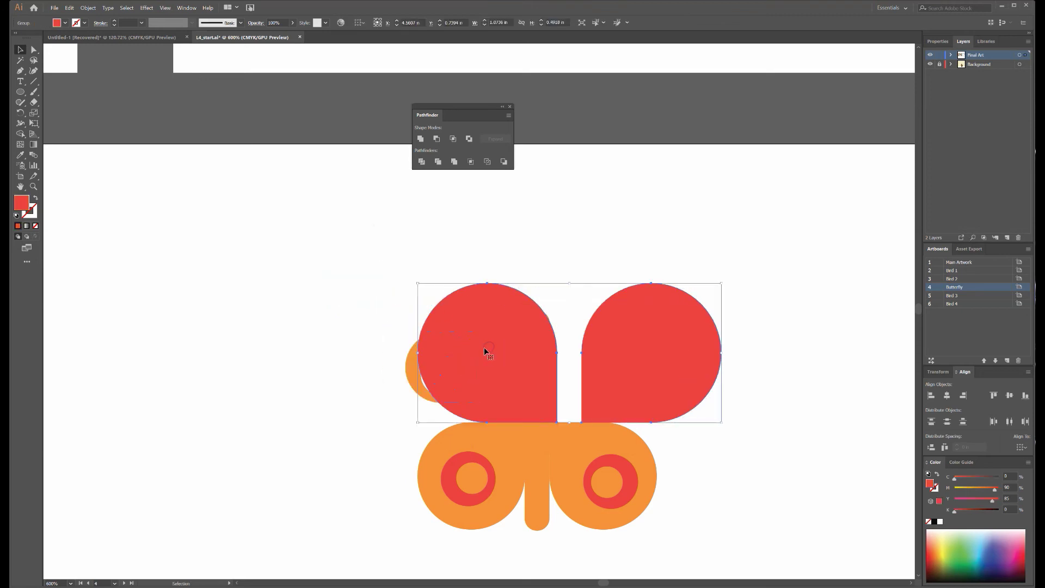
pyautogui.hotkey('ctrl', 'z')
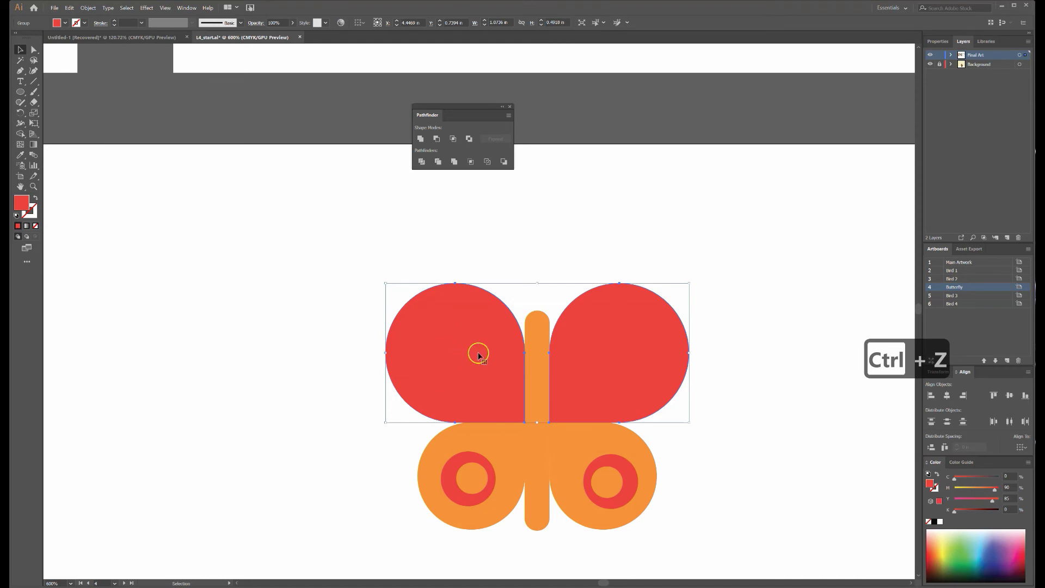
pyautogui.rightClick(451, 353)
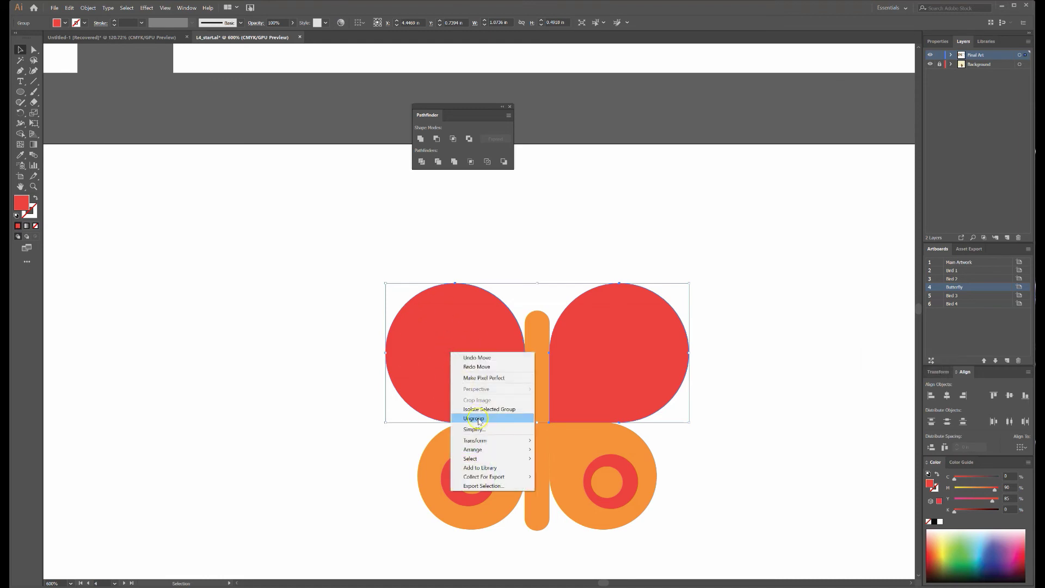
pyautogui.moveTo(483, 449)
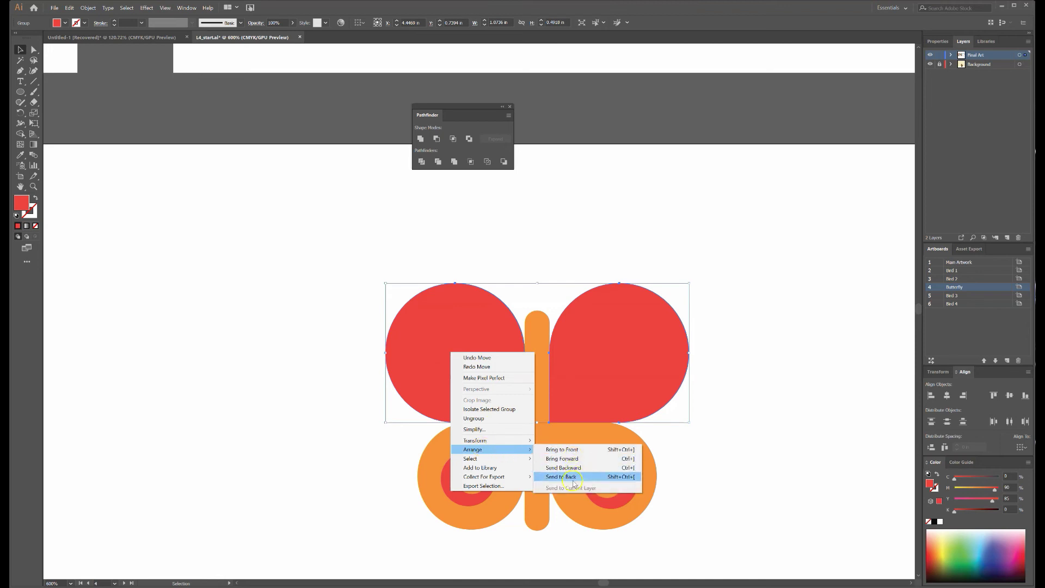
pyautogui.click(572, 477)
pyautogui.hotkey('ctrl', 'shift', 'a')
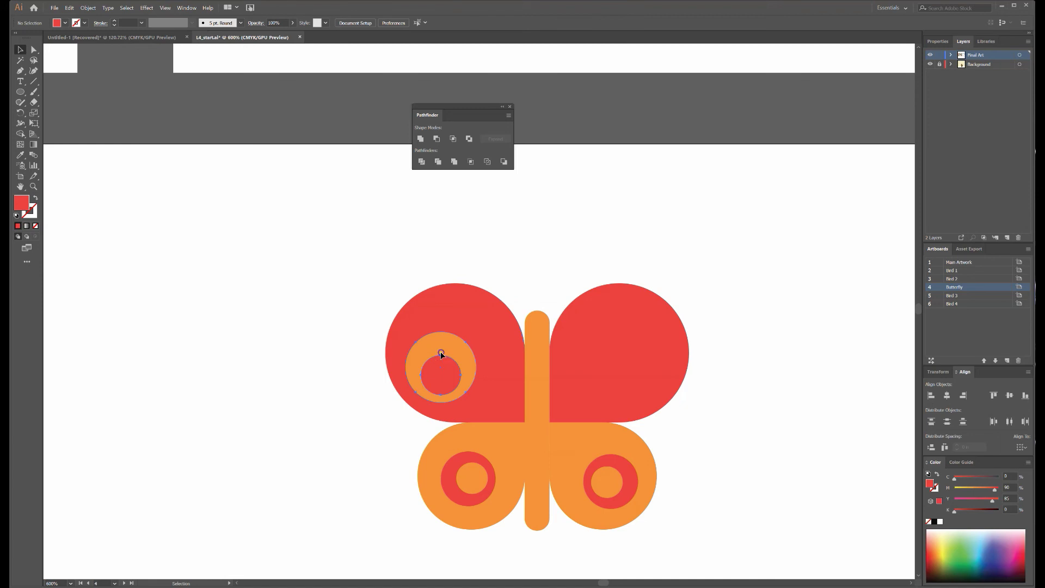
# - Copy the orange ring onto the butterfly's upper right wing, and position both rings toward the lower inner part of each wing
pyautogui.moveTo(457, 357); pyautogui.dragTo(623, 360)
pyautogui.click(771, 382)
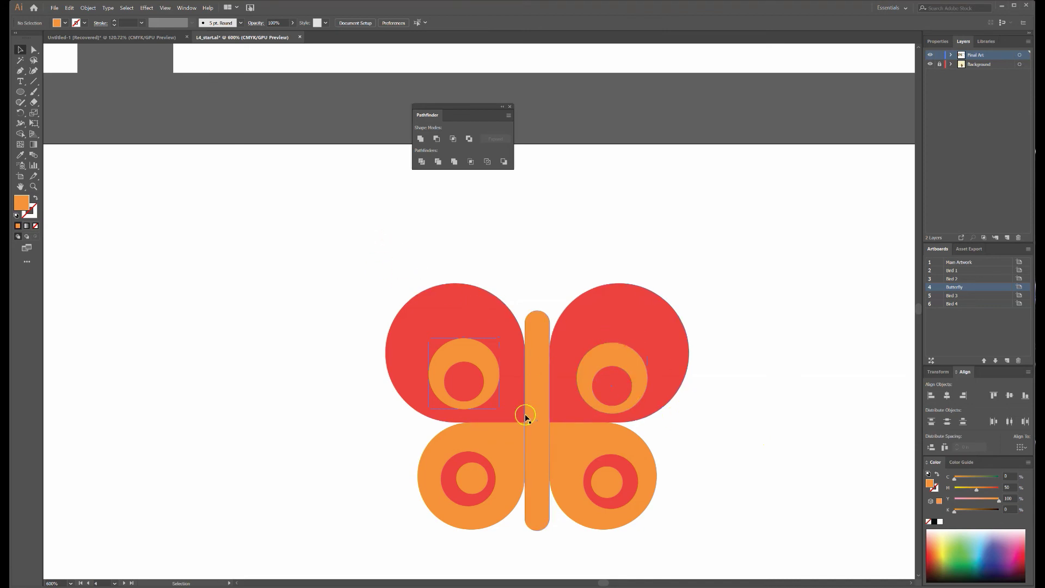
# - Group all the butterfly's parts and rotate the group by -45°
pyautogui.moveTo(342, 233); pyautogui.dragTo(746, 527)
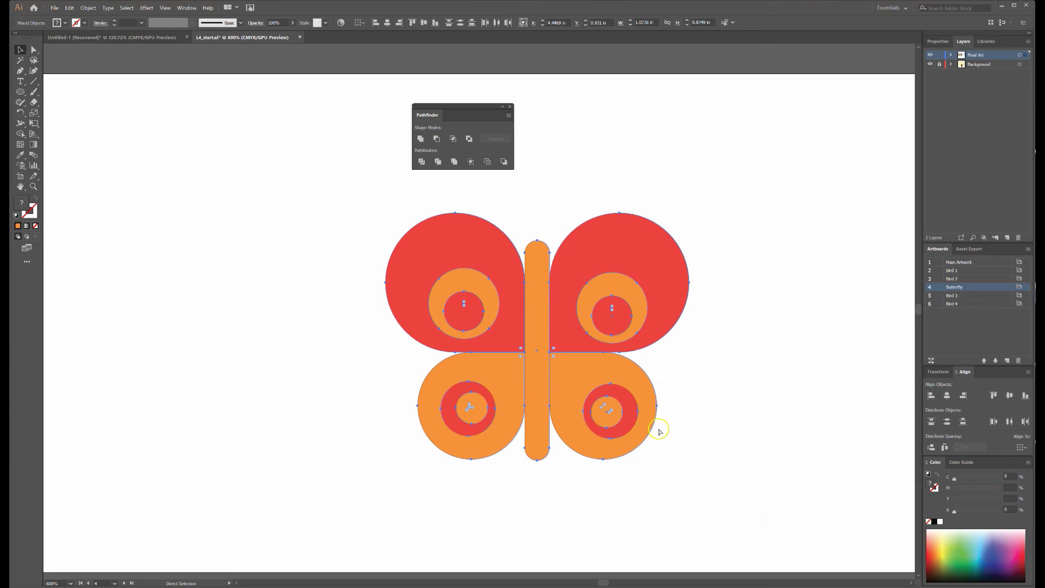
pyautogui.hotkey('ctrl', 'g')
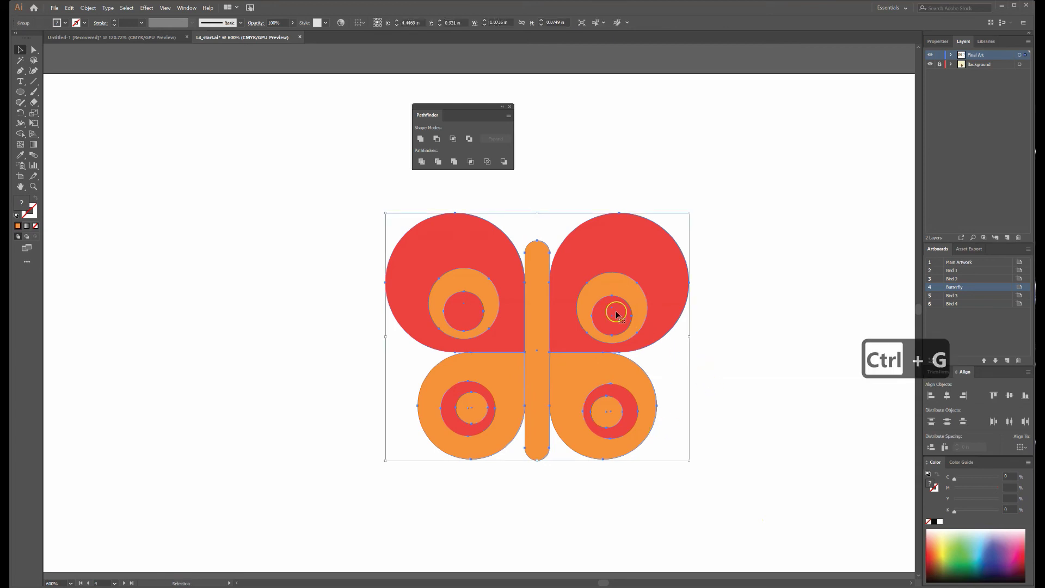
pyautogui.rightClick(434, 285)
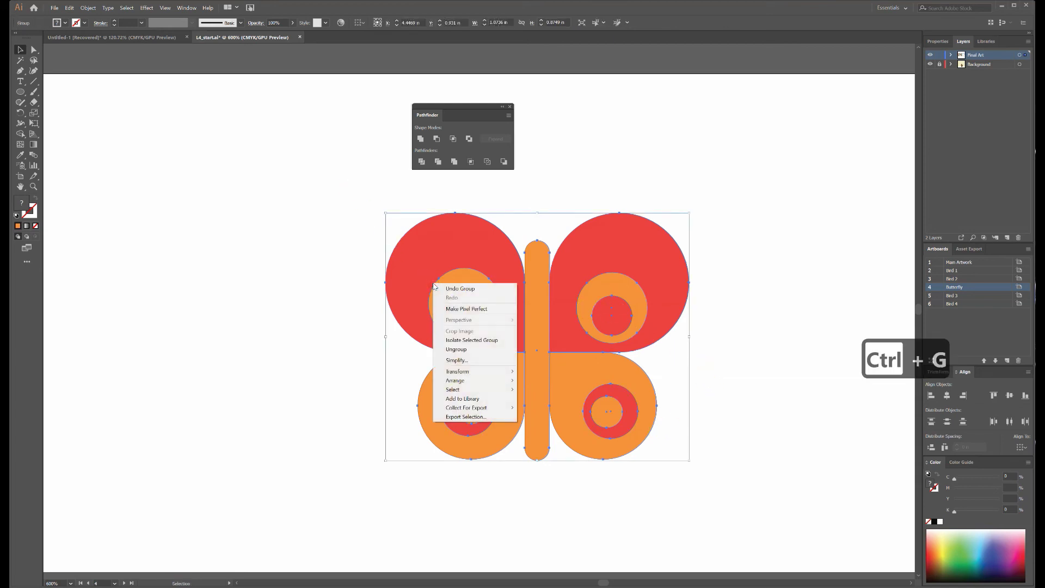
pyautogui.click(466, 374)
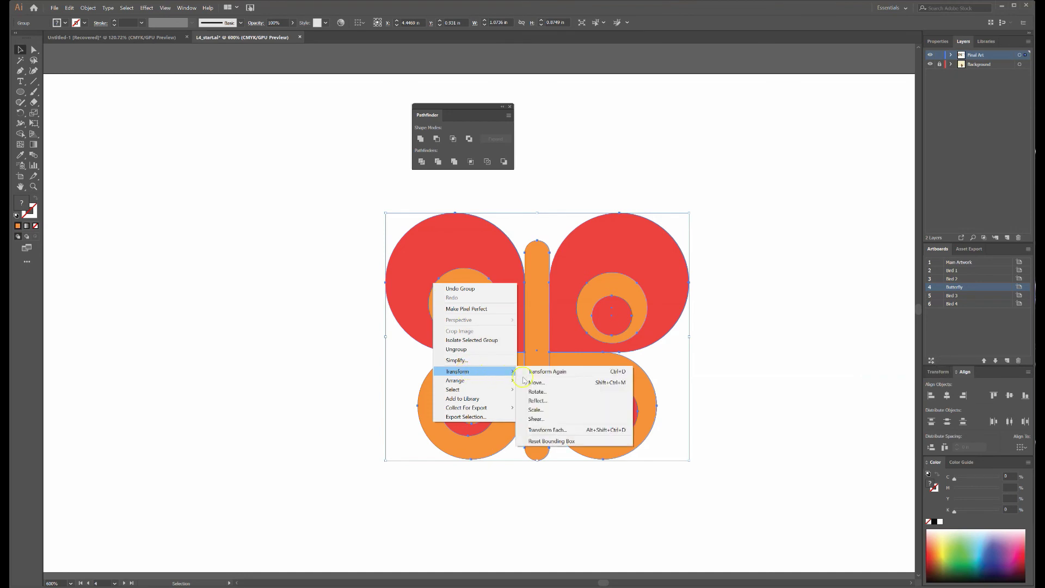
pyautogui.click(537, 391)
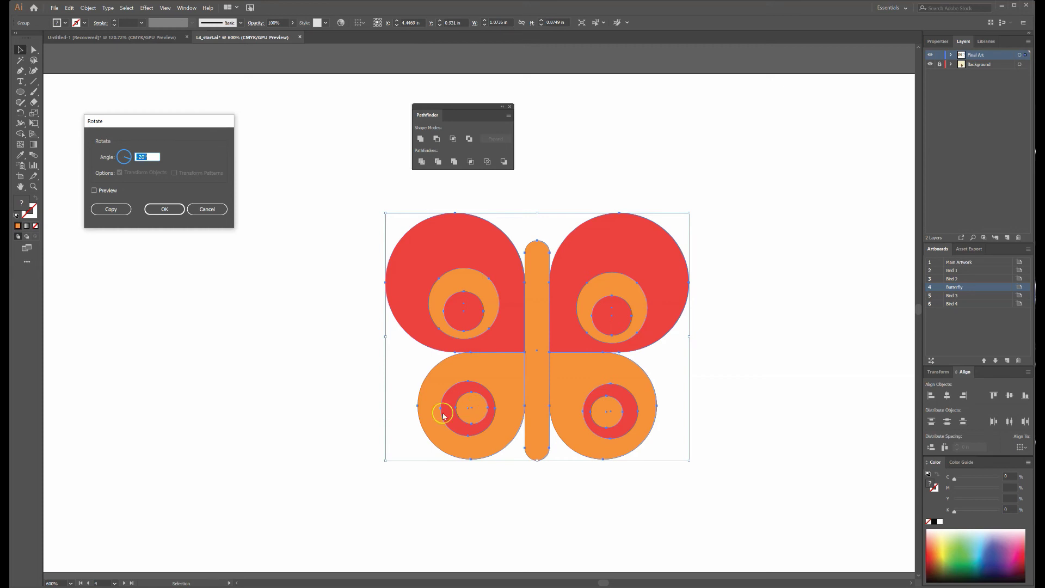
pyautogui.write('-45')
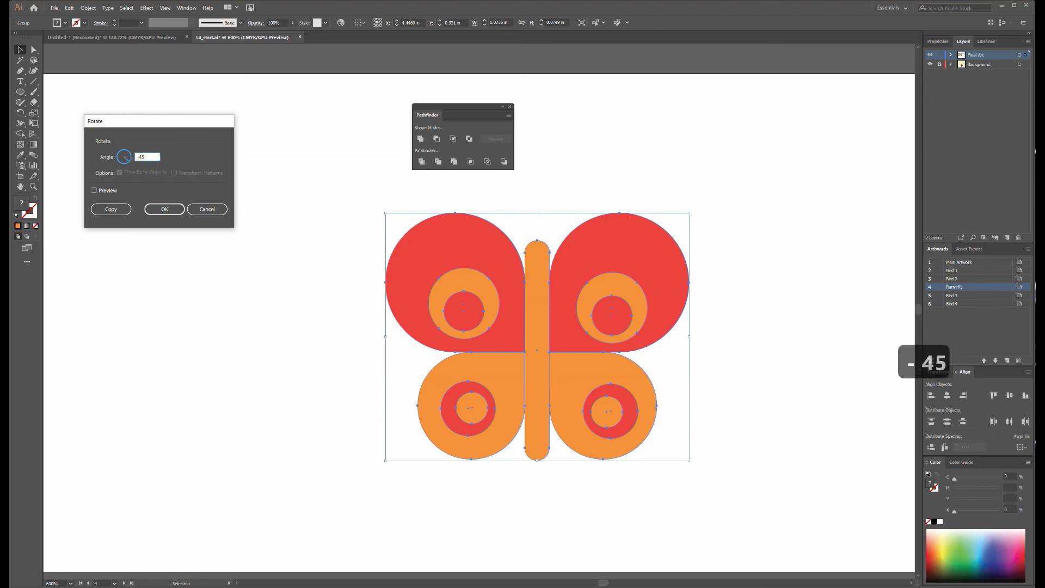
pyautogui.click(173, 208)
pyautogui.click(297, 289)
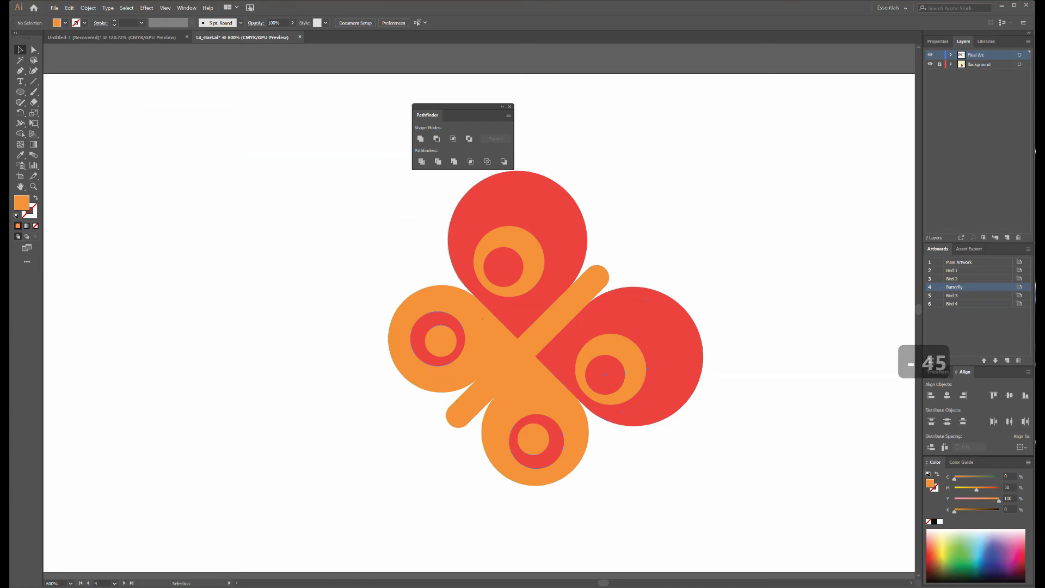
# - On the Bird 4 artboard, use the Width tool to swell the vertical blue line to about 0.72 in, widest near the top, with a blunt upper end
pyautogui.scroll(-3, 833, 299)
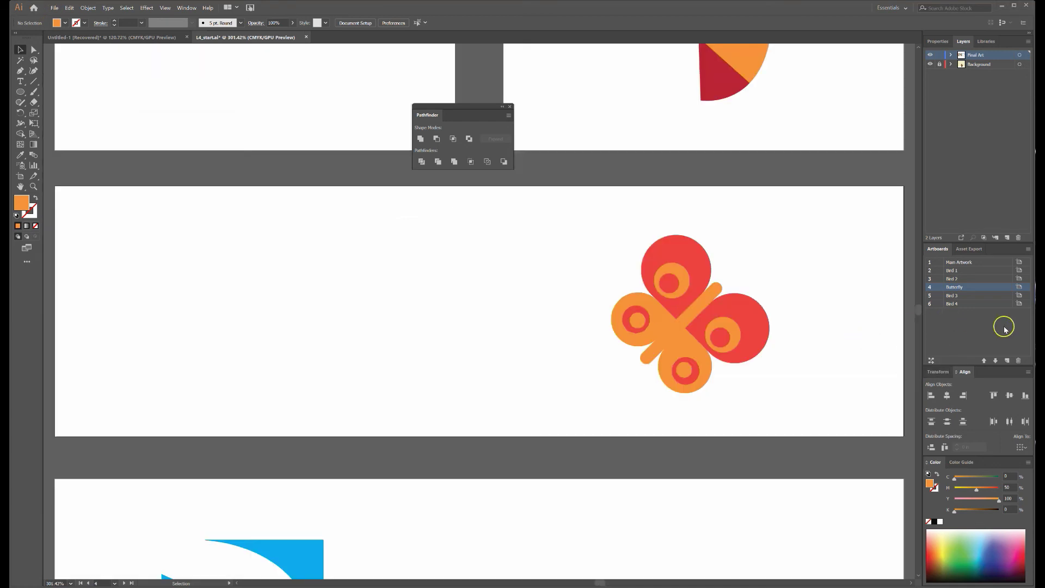
pyautogui.click(938, 307)
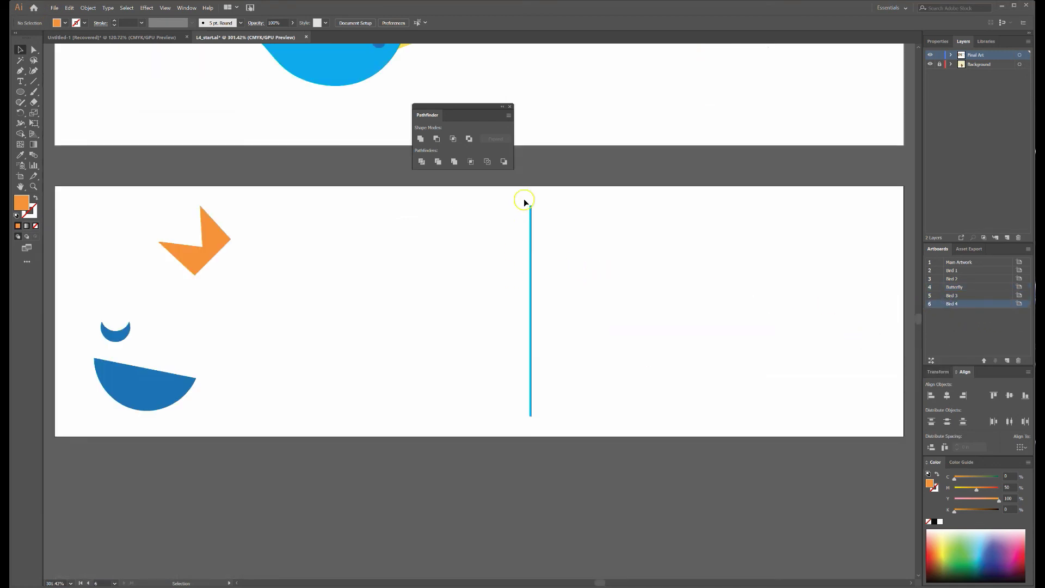
pyautogui.click(531, 305)
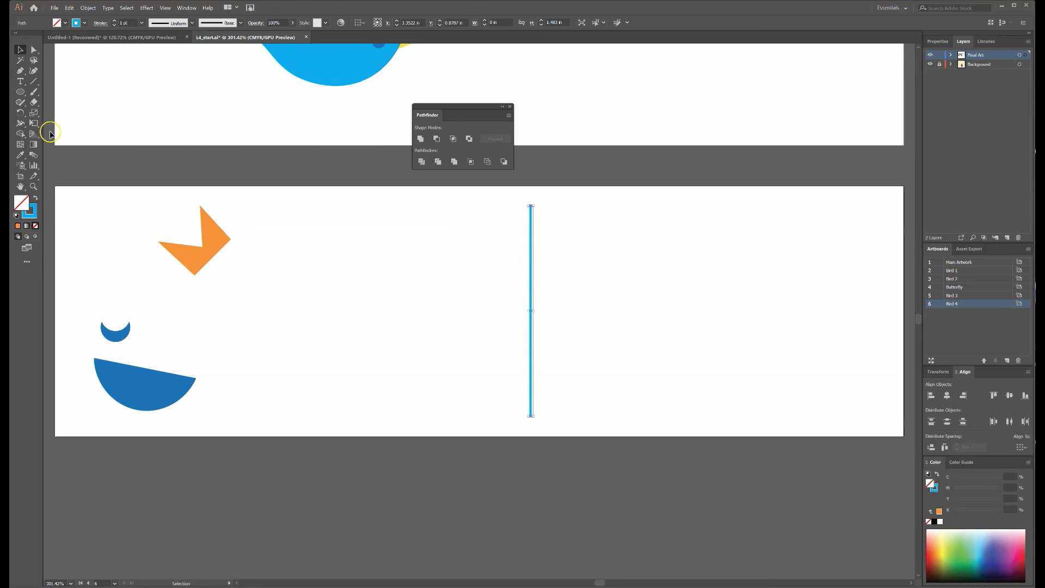
pyautogui.click(22, 126)
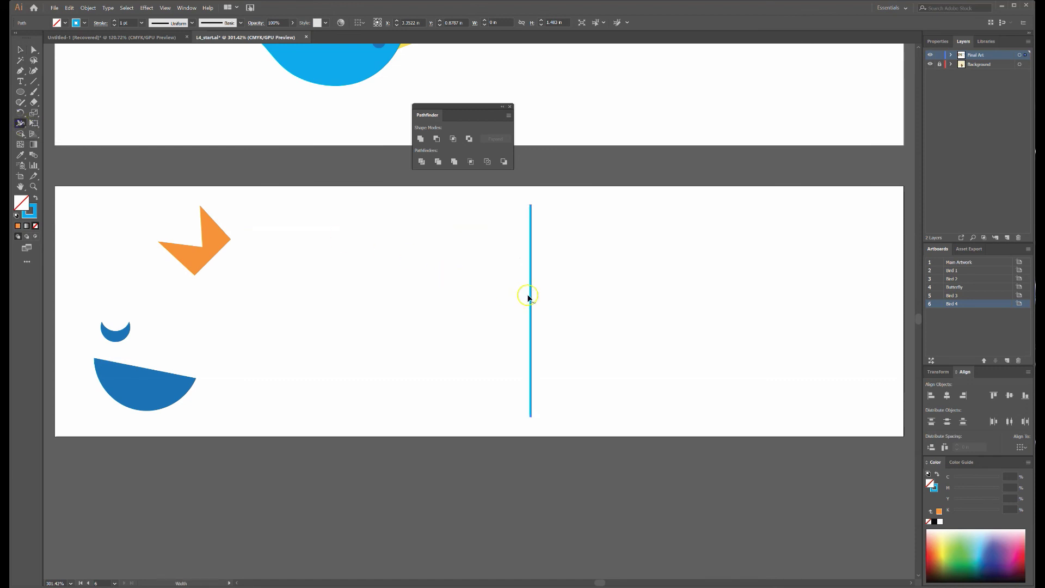
pyautogui.moveTo(531, 302); pyautogui.dragTo(581, 300)
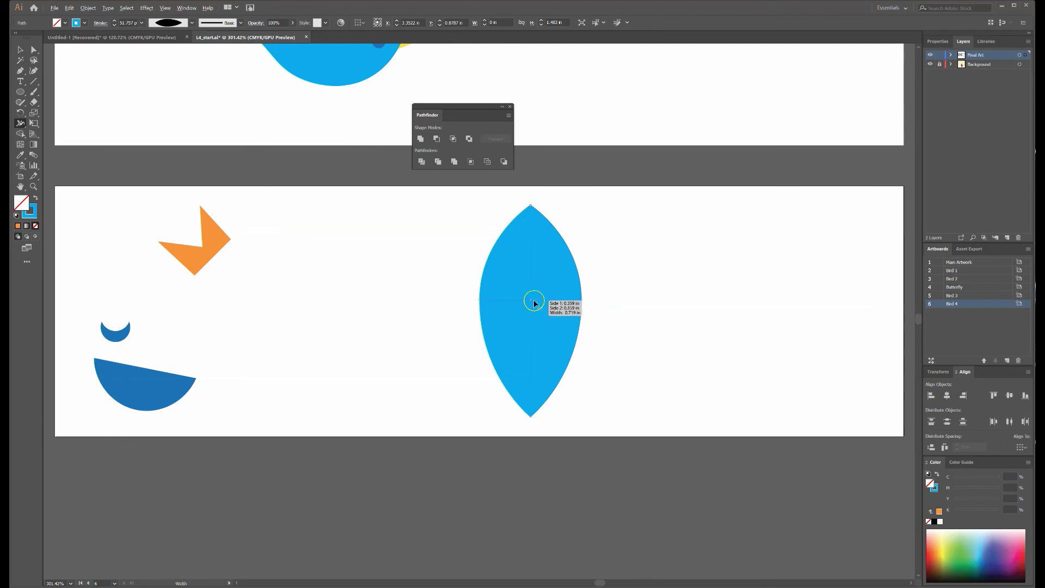
pyautogui.moveTo(533, 303); pyautogui.dragTo(535, 258)
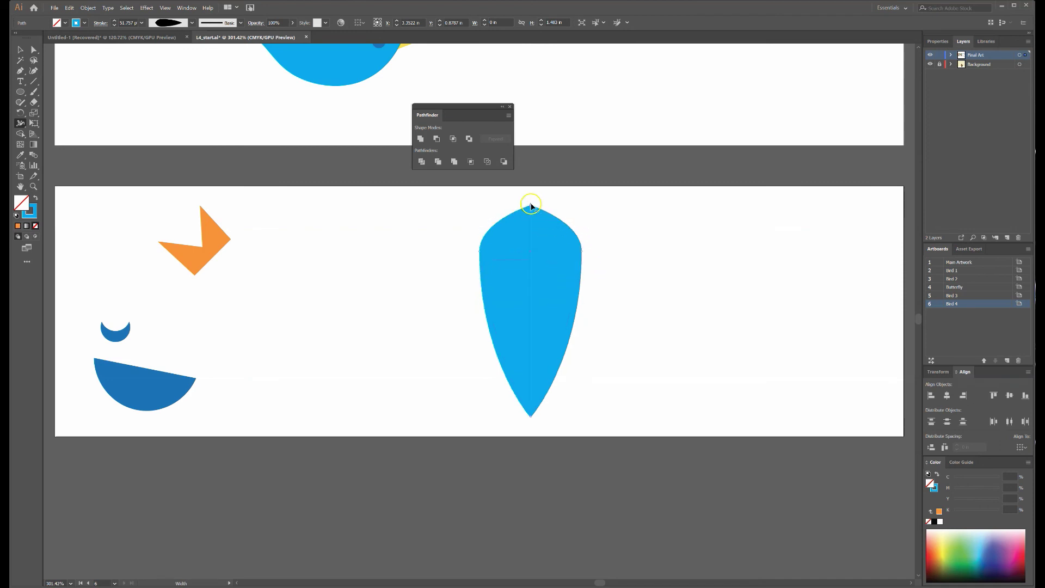
pyautogui.moveTo(532, 207); pyautogui.dragTo(545, 210)
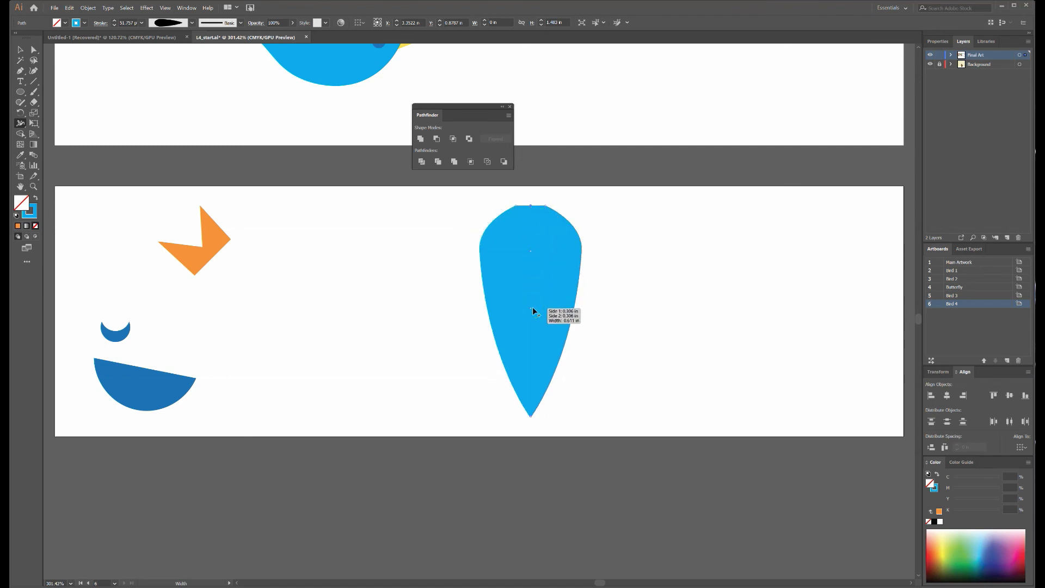
# - Add and adjust width points on the blue shape's middle and lower part to taper it toward the tail, pulling in the left edge separately
pyautogui.moveTo(535, 341); pyautogui.dragTo(582, 344)
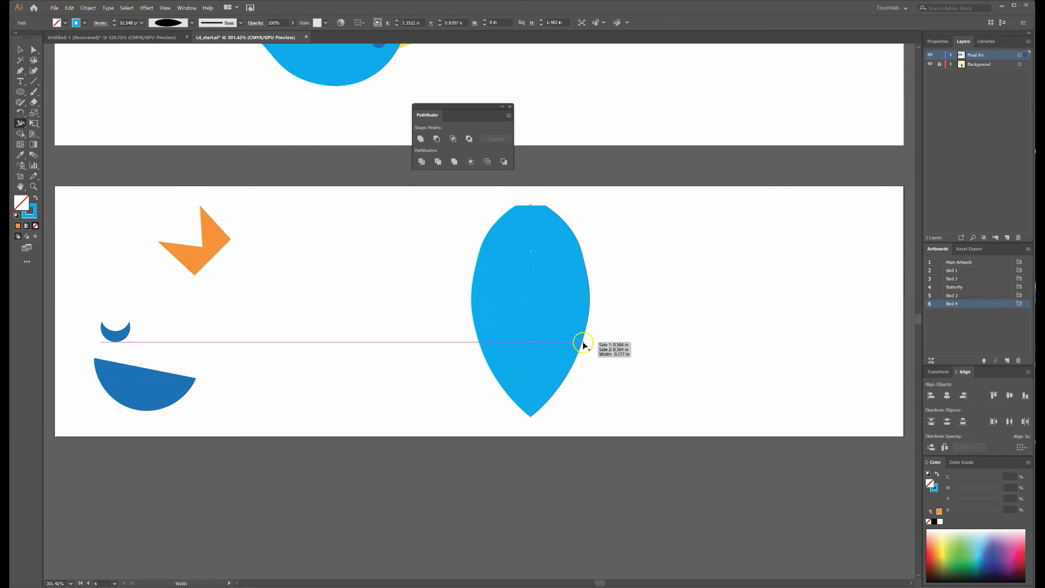
pyautogui.moveTo(582, 344); pyautogui.dragTo(562, 340)
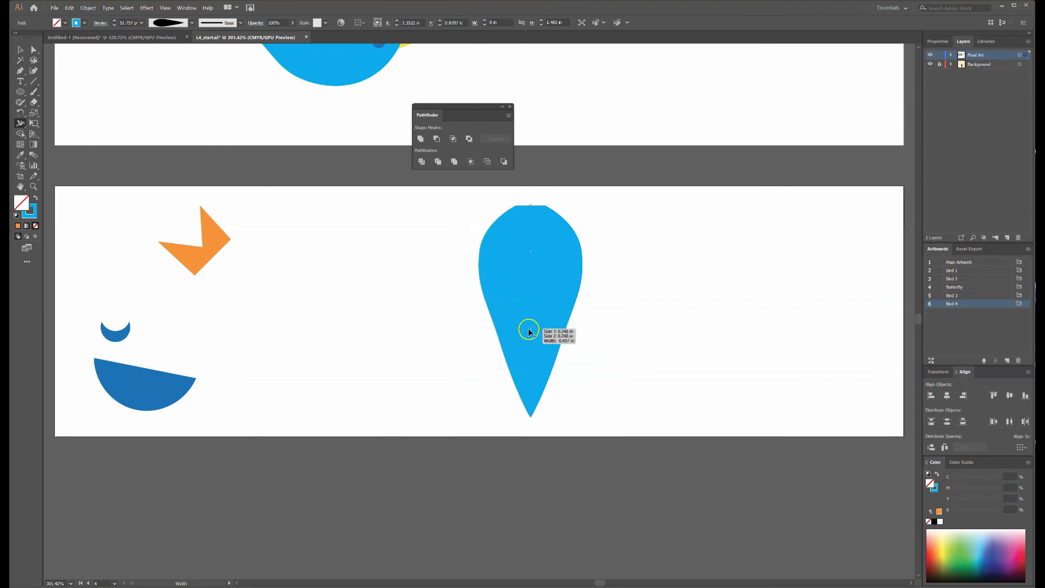
pyautogui.moveTo(532, 309); pyautogui.dragTo(580, 321)
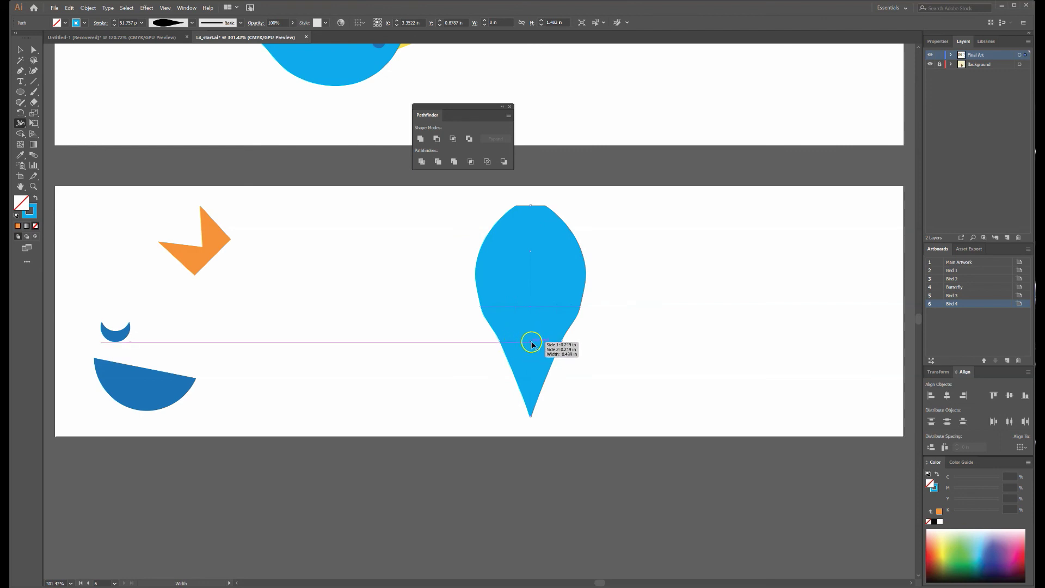
pyautogui.moveTo(532, 343); pyautogui.dragTo(533, 353)
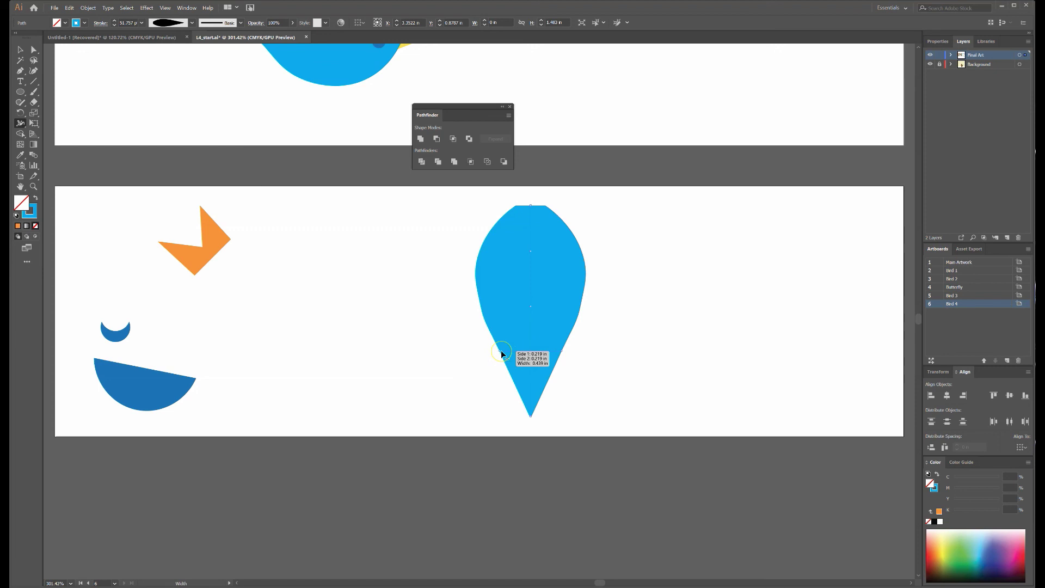
pyautogui.moveTo(499, 351); pyautogui.dragTo(510, 352)
pyautogui.moveTo(566, 293); pyautogui.dragTo(566, 293)
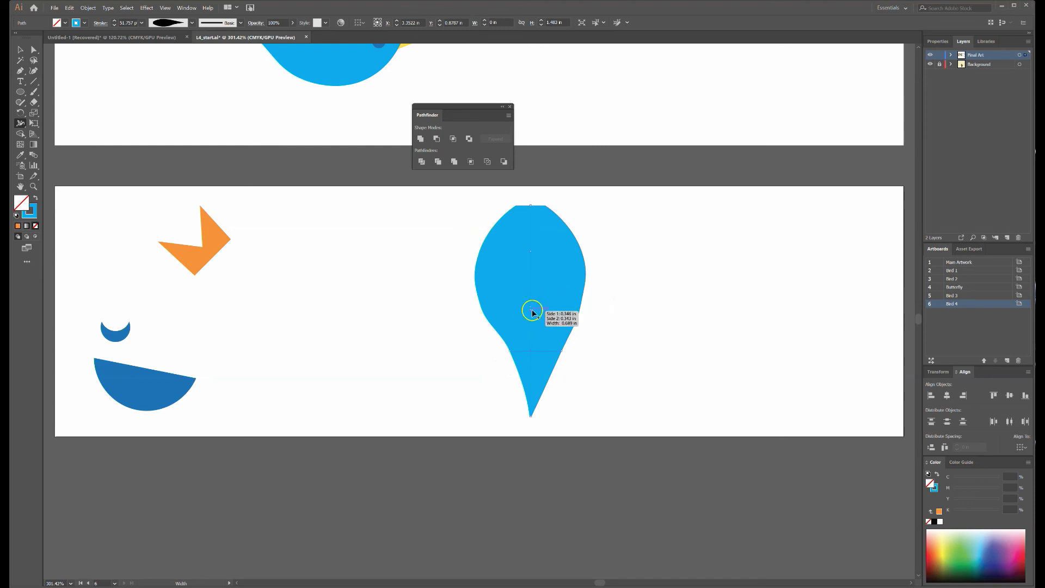
pyautogui.moveTo(530, 305); pyautogui.dragTo(529, 298)
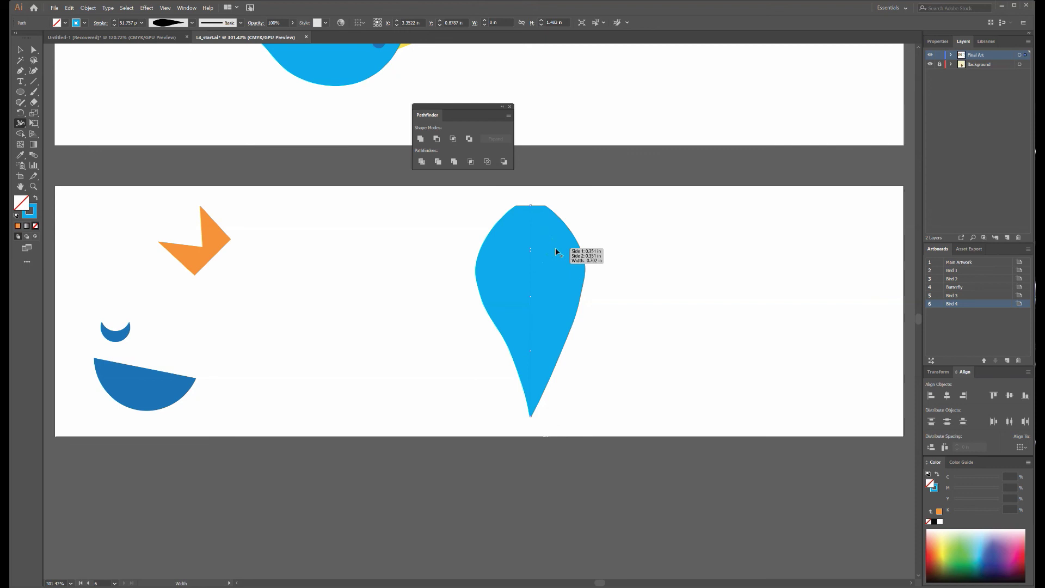
# - Convert the blue variable-width stroke into a filled shape with Outline Stroke
pyautogui.click(20, 49)
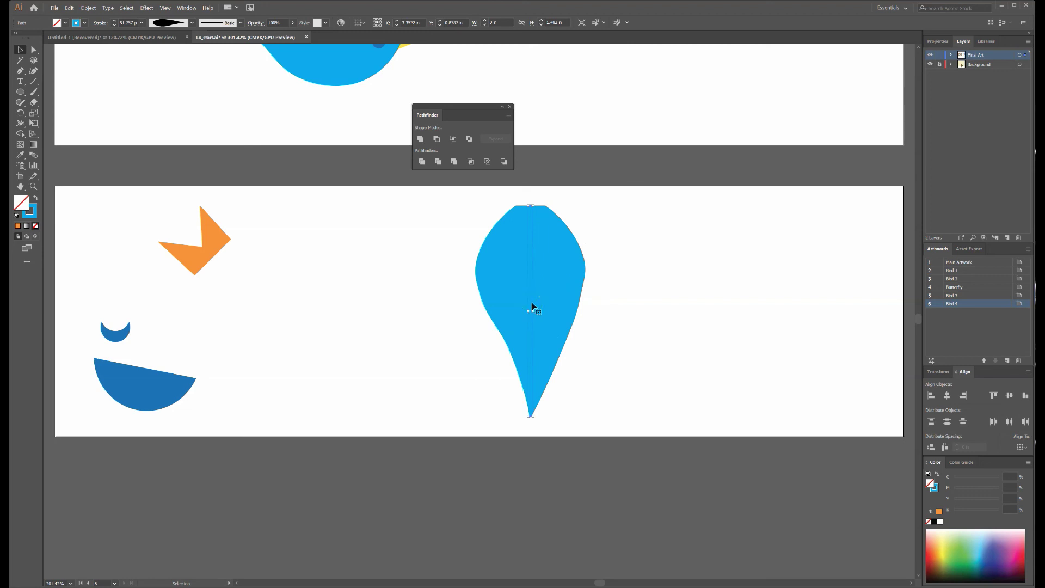
pyautogui.click(88, 8)
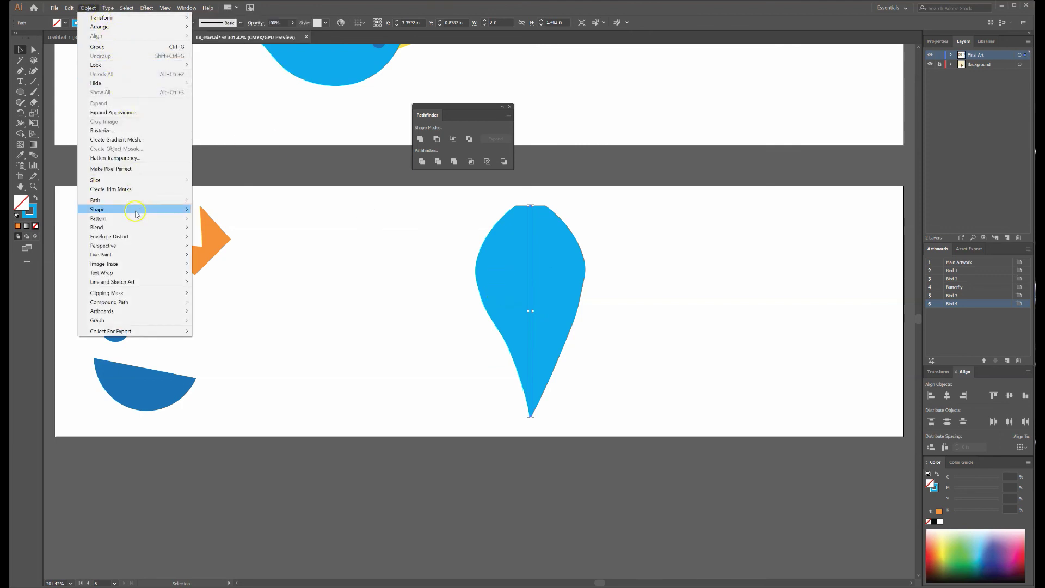
pyautogui.moveTo(145, 202)
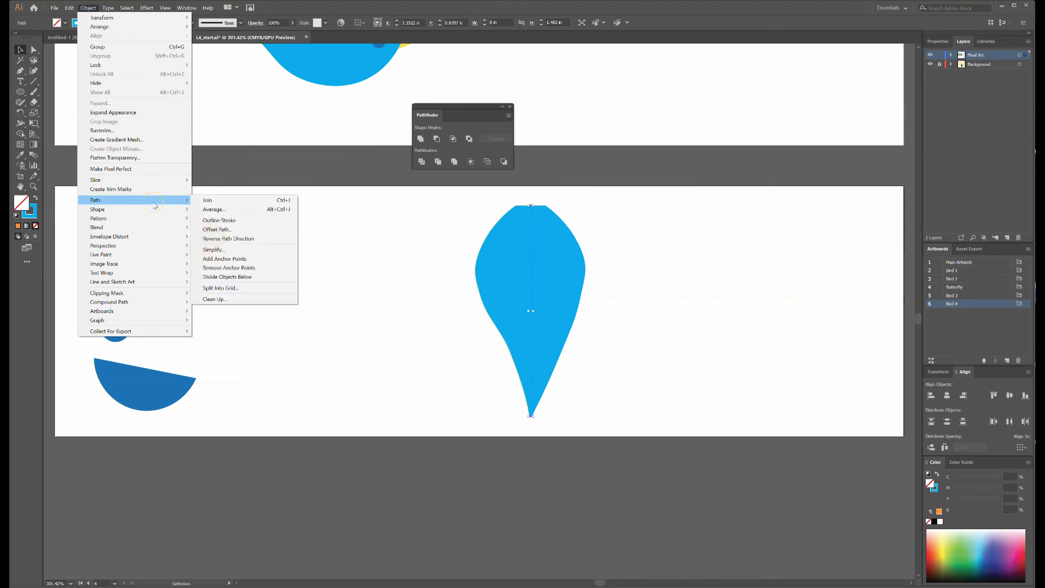
pyautogui.click(219, 220)
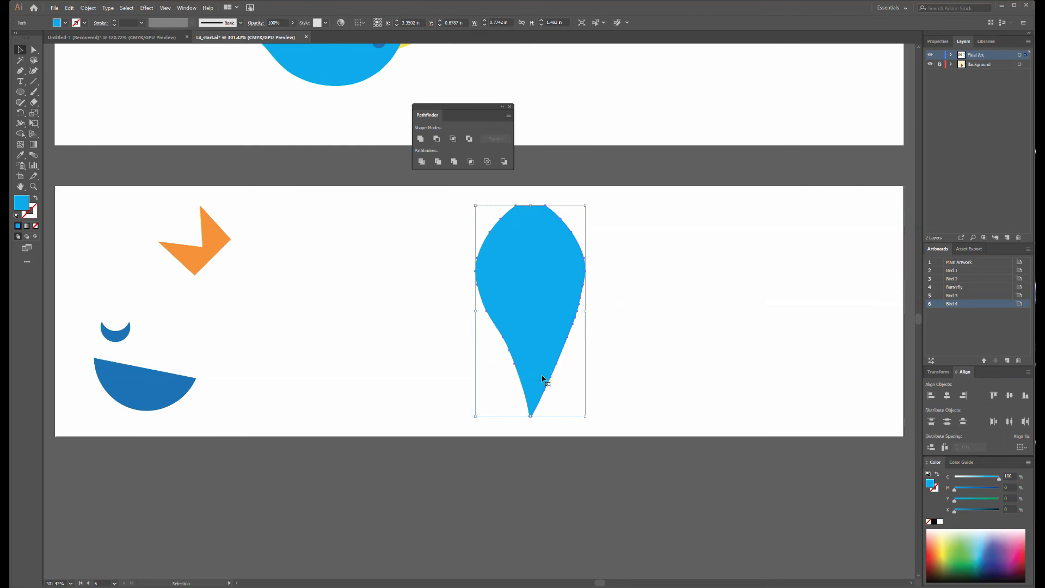
# - Rotate the blue bird body by 45° and move it so its blunt end meets the orange beak
pyautogui.rightClick(539, 315)
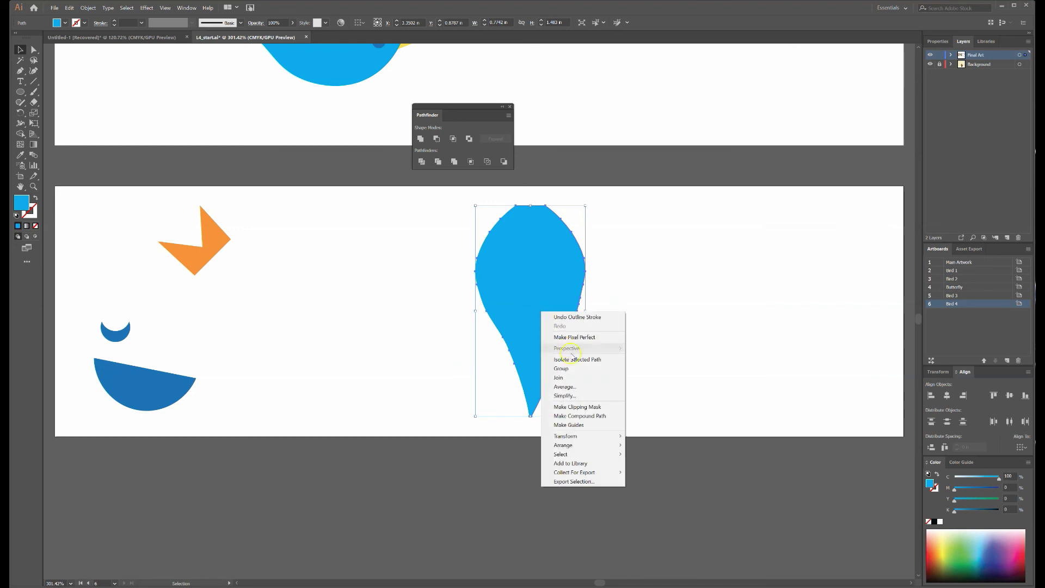
pyautogui.moveTo(579, 439)
pyautogui.click(654, 455)
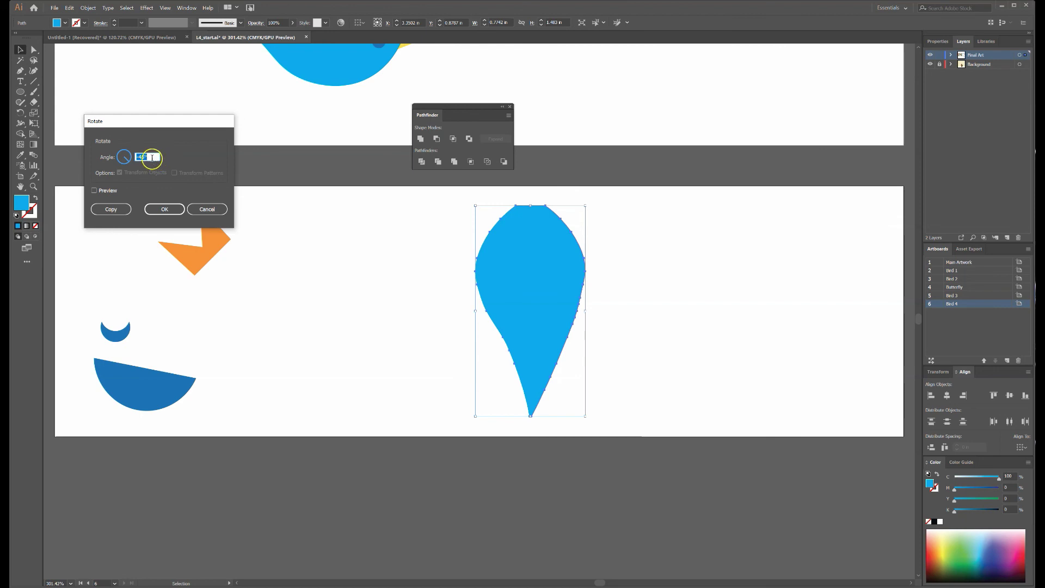
pyautogui.write('45')
pyautogui.click(161, 209)
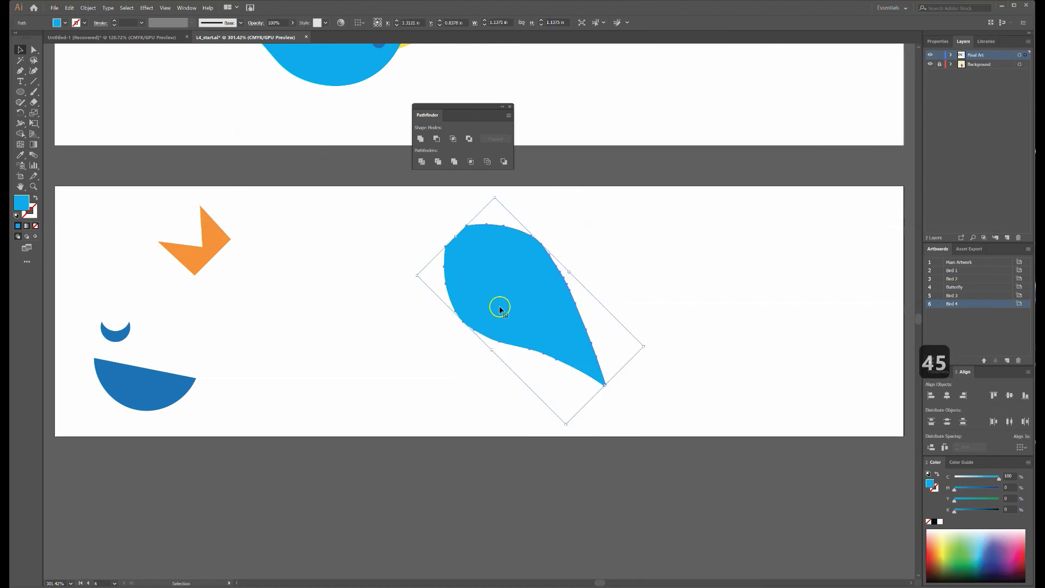
pyautogui.moveTo(504, 291); pyautogui.dragTo(253, 298)
pyautogui.click(343, 267)
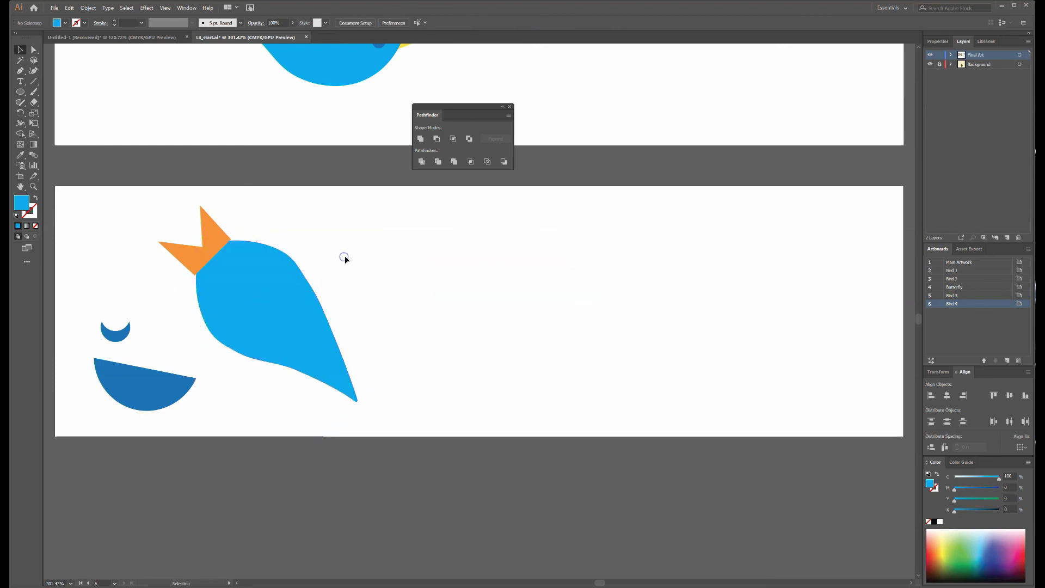
# - Complete Bird 4 by fitting the orange beak snugly to the body and placing the crescent eye on the head and the half-circle wing over the back
pyautogui.click(232, 251)
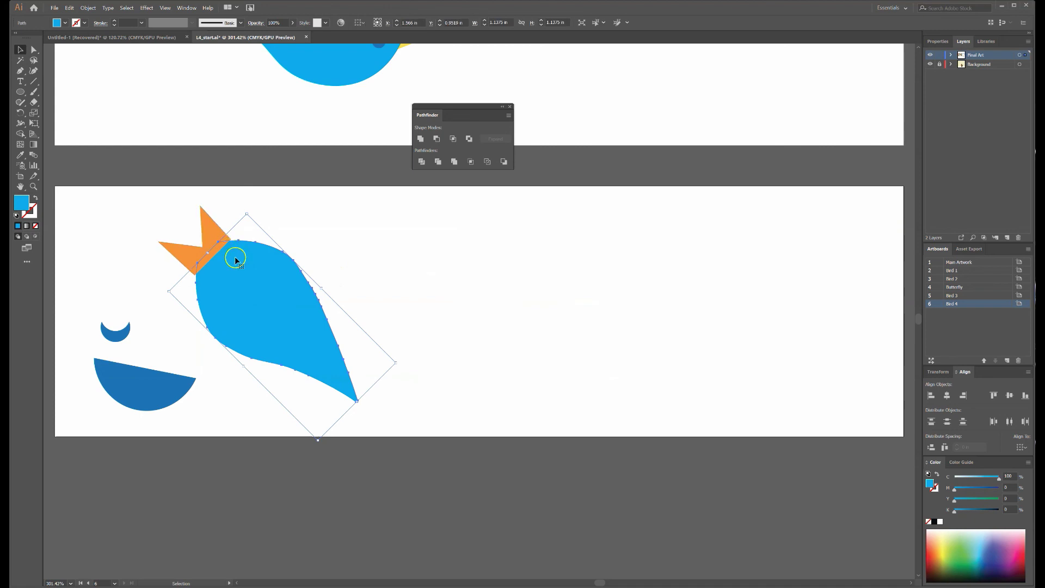
pyautogui.click(213, 253)
pyautogui.moveTo(214, 238); pyautogui.dragTo(217, 241)
pyautogui.click(257, 225)
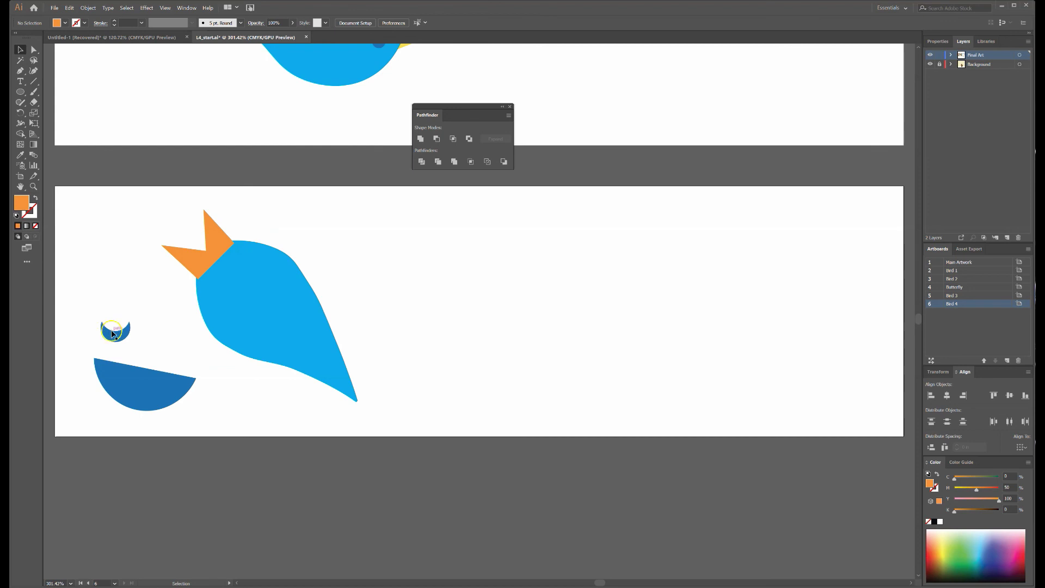
pyautogui.moveTo(247, 278); pyautogui.dragTo(247, 279)
pyautogui.moveTo(173, 387); pyautogui.dragTo(349, 341)
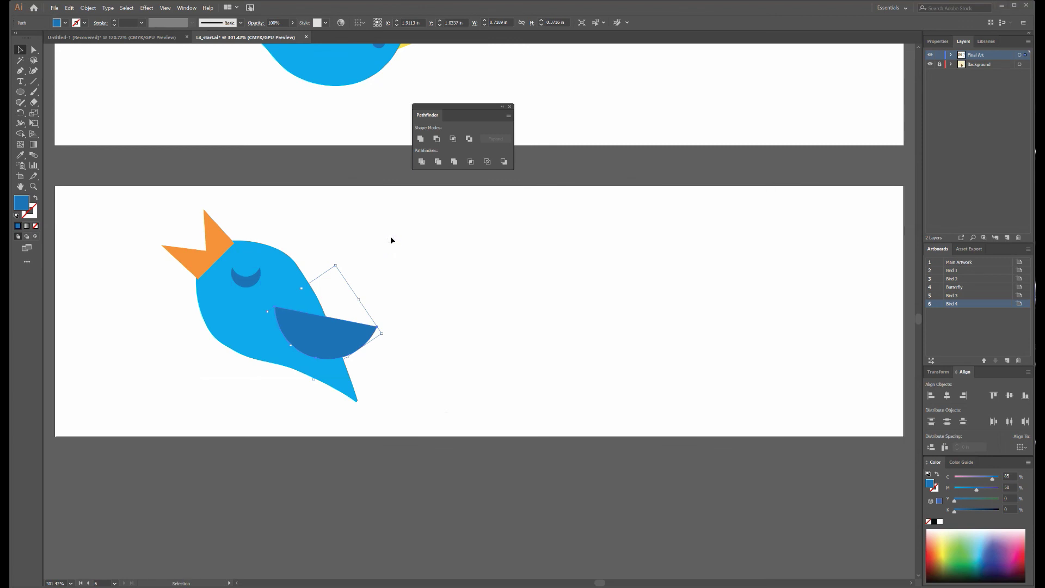
# - Show all artboards, move the Pathfinder panel clear of them, and group all parts of the bird on the Bird 1 artboard
pyautogui.hotkey('alt', 'shift', '0')
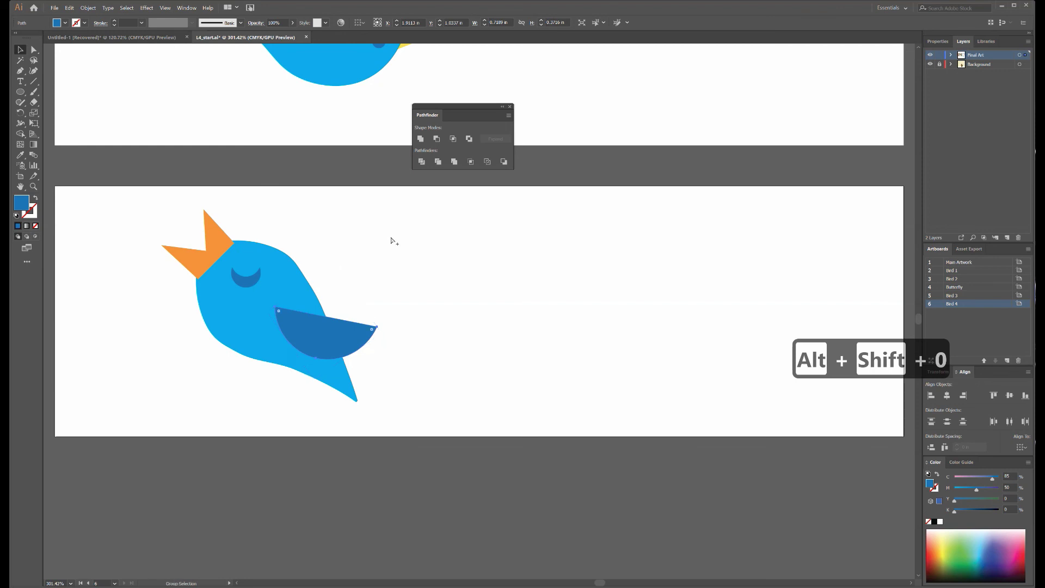
pyautogui.hotkey('ctrl', 'alt', '0')
pyautogui.moveTo(456, 136); pyautogui.dragTo(458, 73)
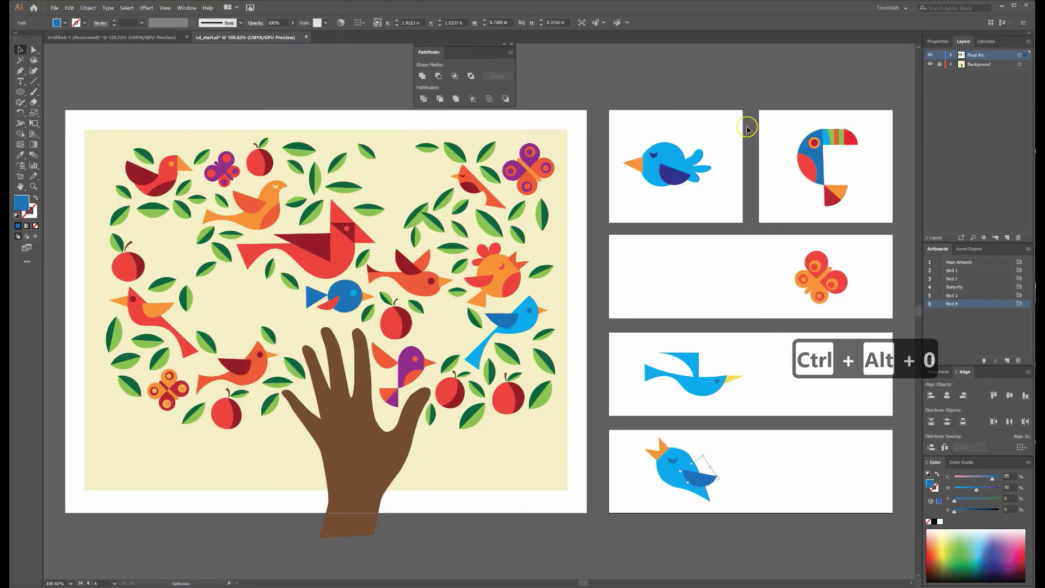
pyautogui.click(626, 432)
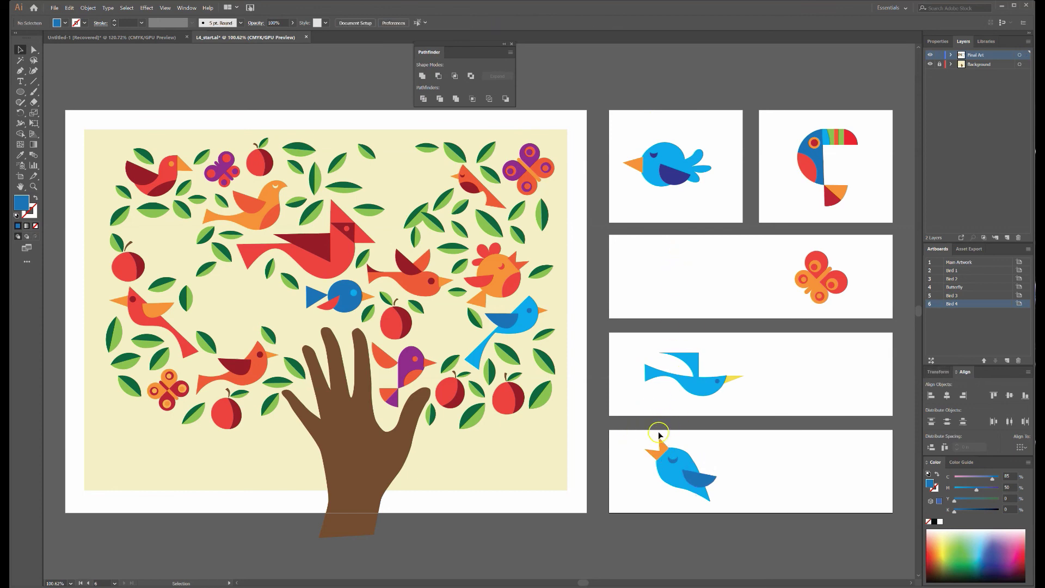
pyautogui.click(681, 184)
pyautogui.moveTo(620, 120); pyautogui.dragTo(730, 206)
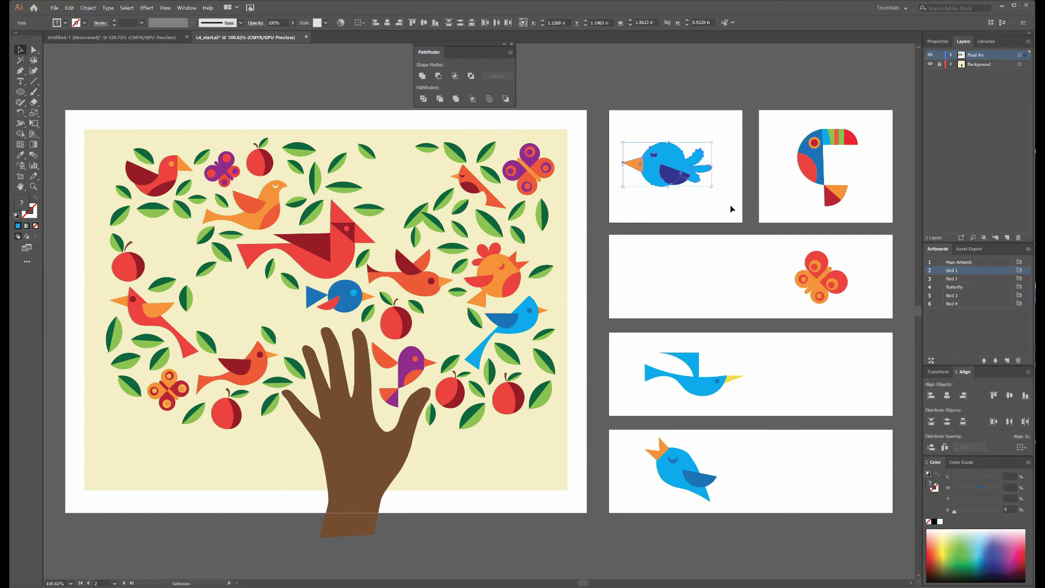
pyautogui.hotkey('ctrl', 'g')
# - Group the toucan's parts on the Bird 2 artboard, and group the bird's parts on the Bird 4 artboard
pyautogui.click(799, 159)
pyautogui.moveTo(778, 116); pyautogui.dragTo(863, 205)
pyautogui.hotkey('ctrl', 'g')
pyautogui.moveTo(800, 245); pyautogui.dragTo(840, 287)
pyautogui.click(682, 384)
pyautogui.moveTo(624, 441); pyautogui.dragTo(728, 515)
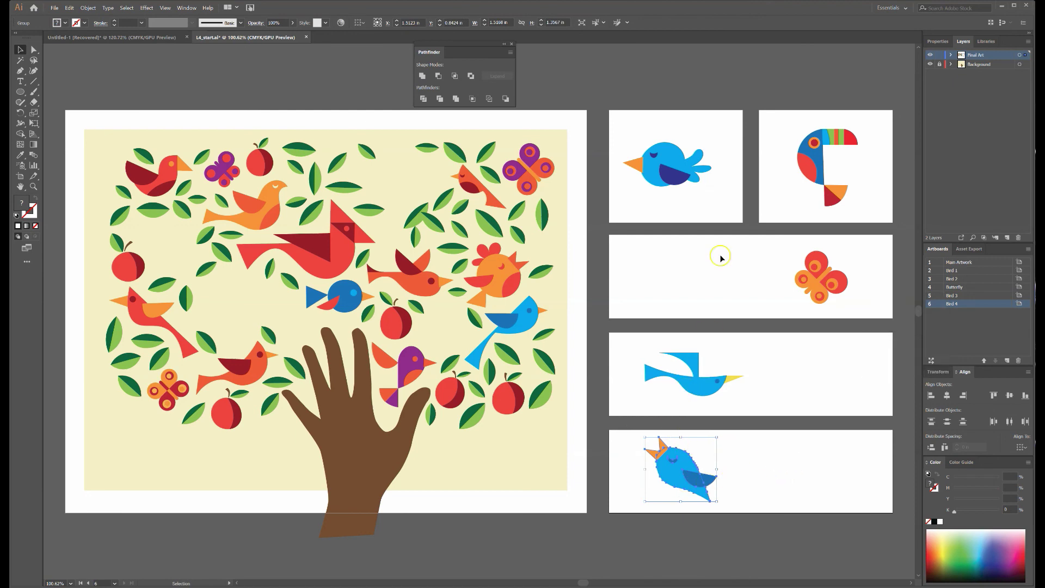
# - Move the toucan, Bird 4, Bird 1, the butterfly and Bird 3 into the gaps among the leaves and birds of the main artwork
pyautogui.moveTo(805, 176); pyautogui.dragTo(212, 322)
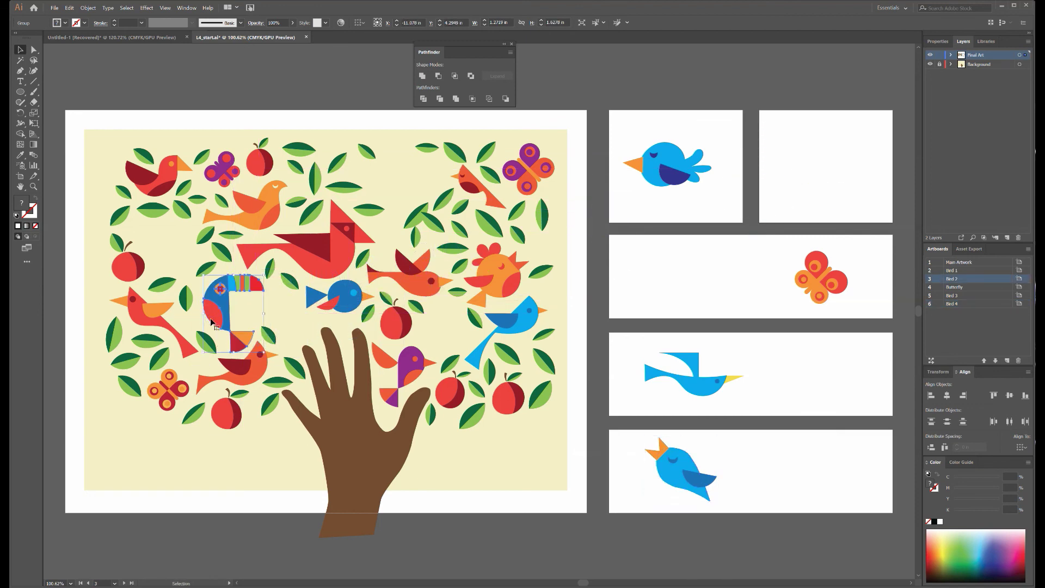
pyautogui.moveTo(688, 478); pyautogui.dragTo(176, 260)
pyautogui.moveTo(669, 192); pyautogui.dragTo(401, 191)
pyautogui.moveTo(793, 272); pyautogui.dragTo(437, 333)
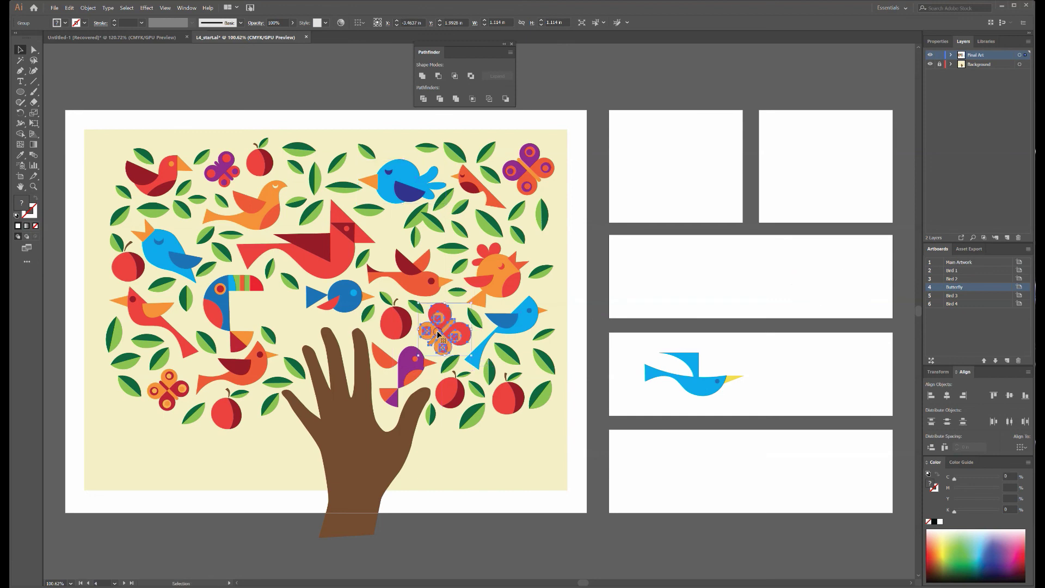
pyautogui.moveTo(696, 392); pyautogui.dragTo(292, 335)
pyautogui.click(693, 405)
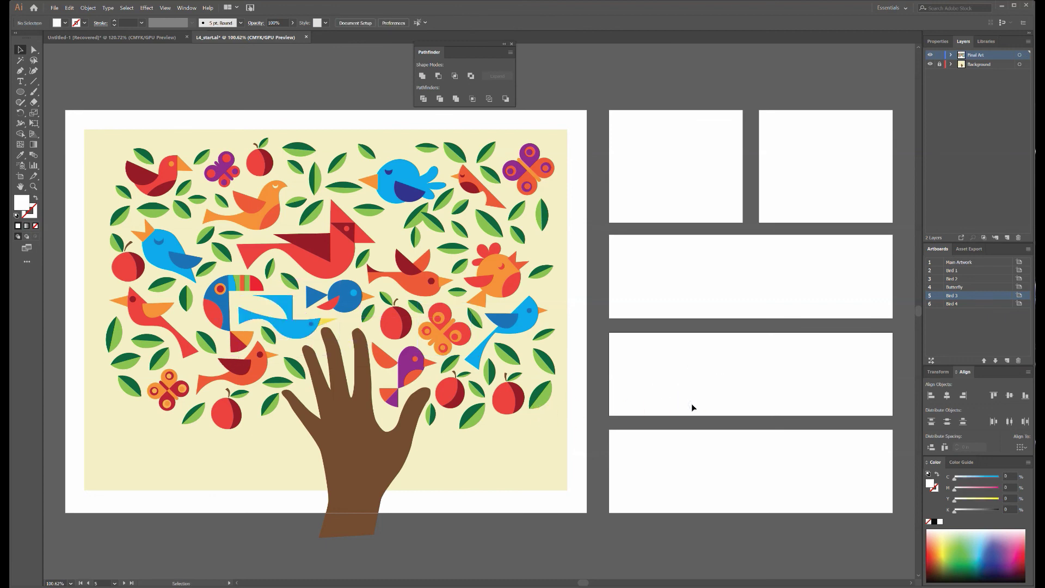
pyautogui.click(57, 39)
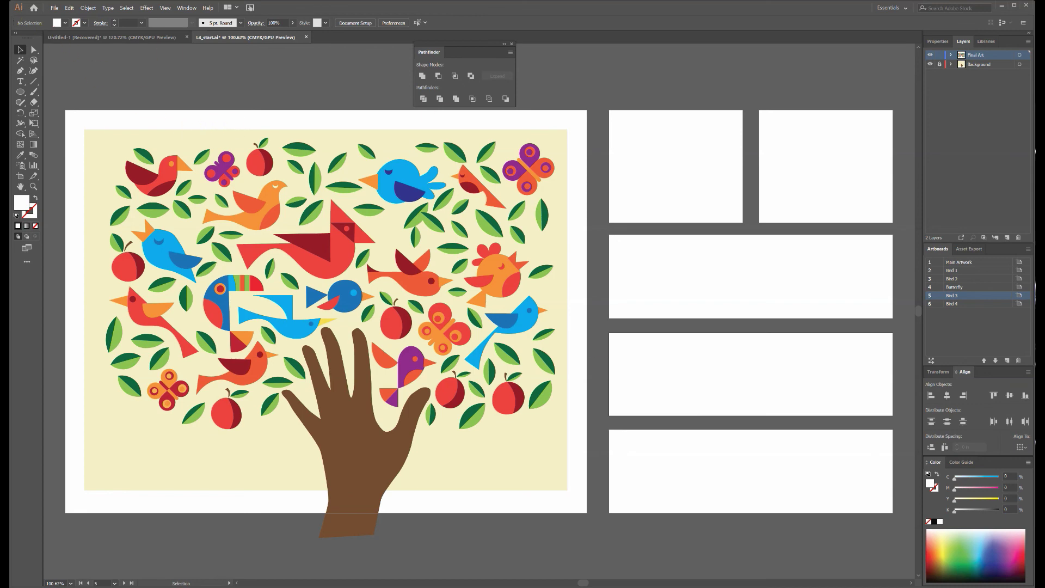